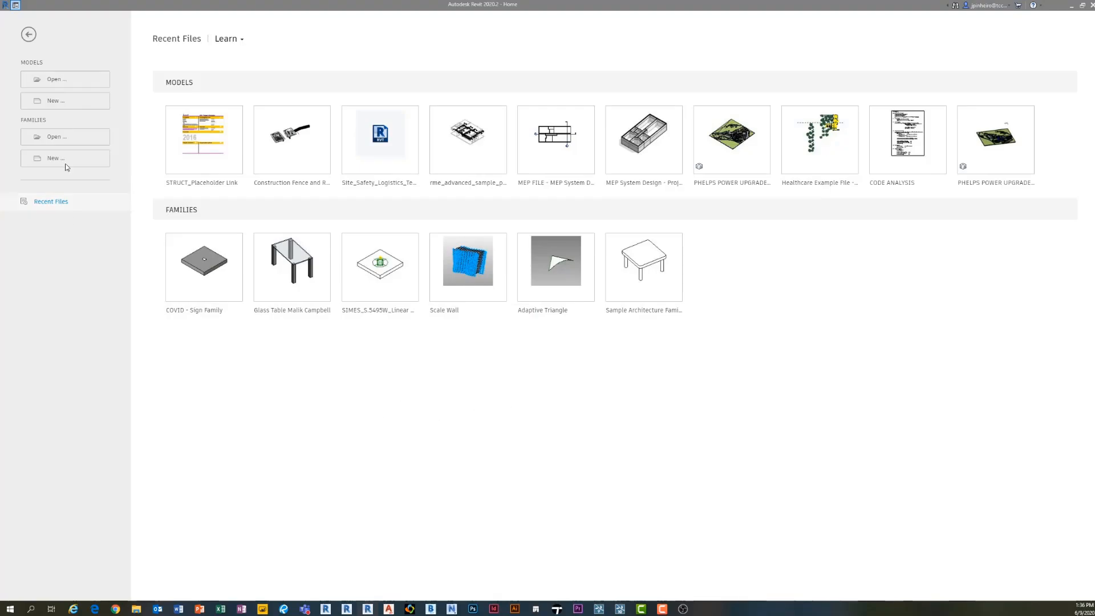
# Step: Create a new project based on the Architectural Template
pyautogui.click(80, 104)
pyautogui.click(520, 287)
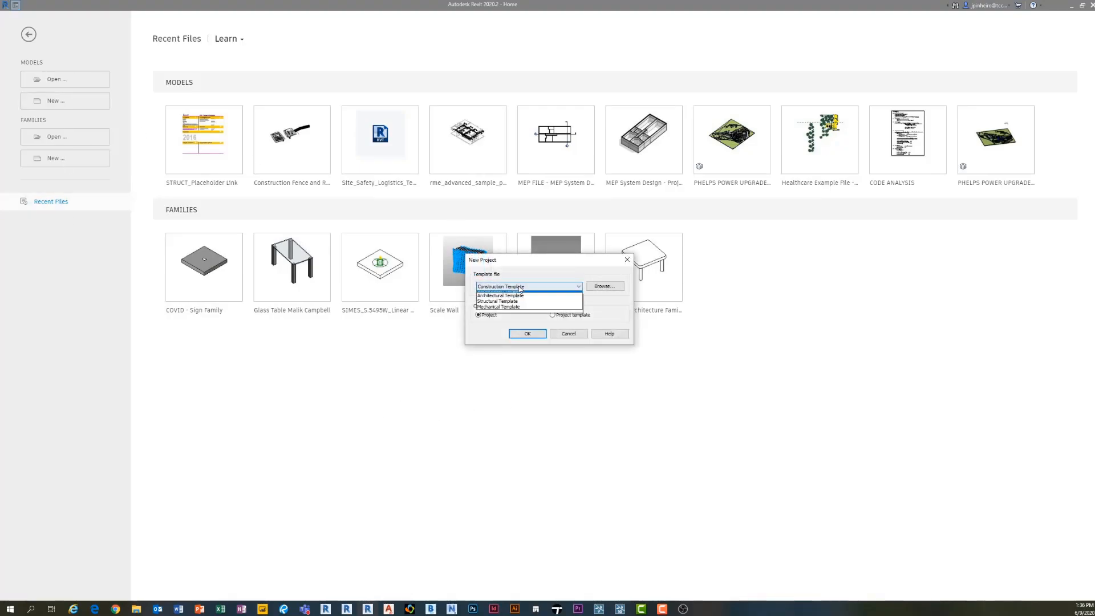
pyautogui.click(513, 303)
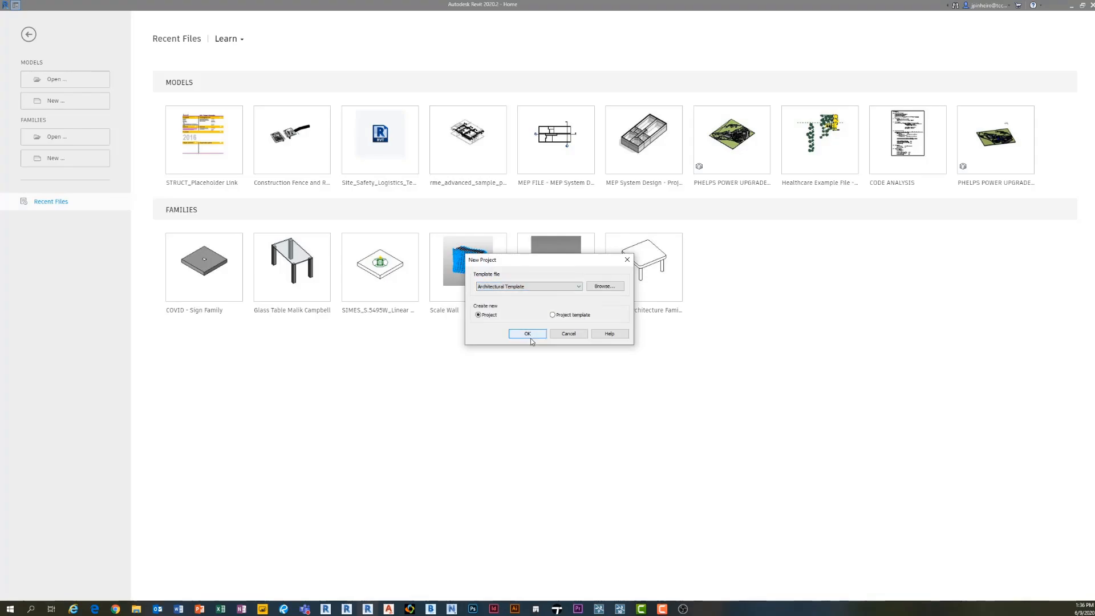
pyautogui.click(531, 337)
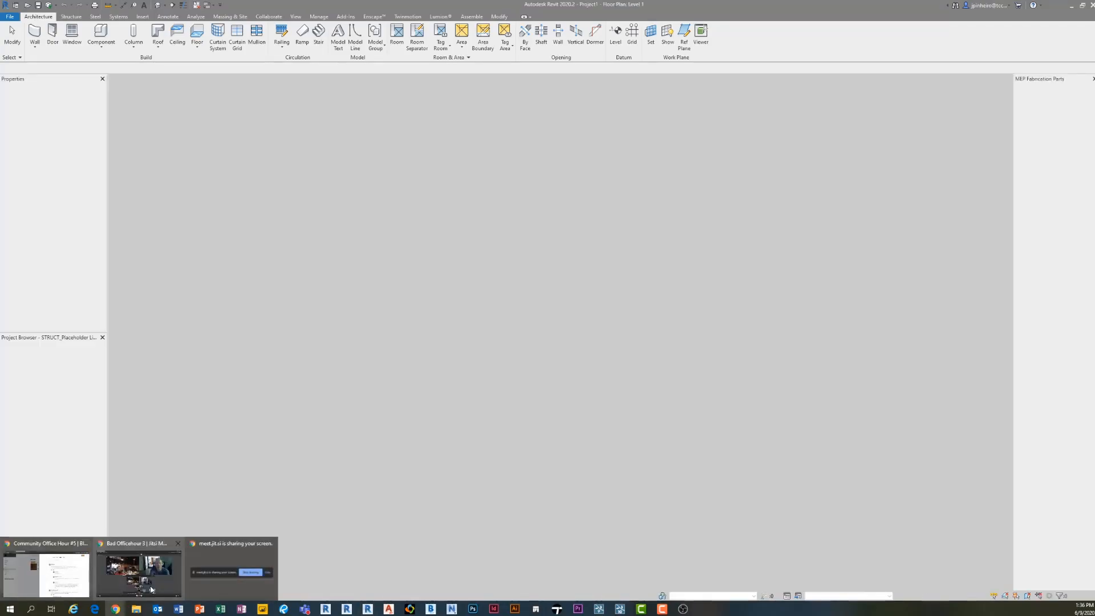
pyautogui.click(139, 573)
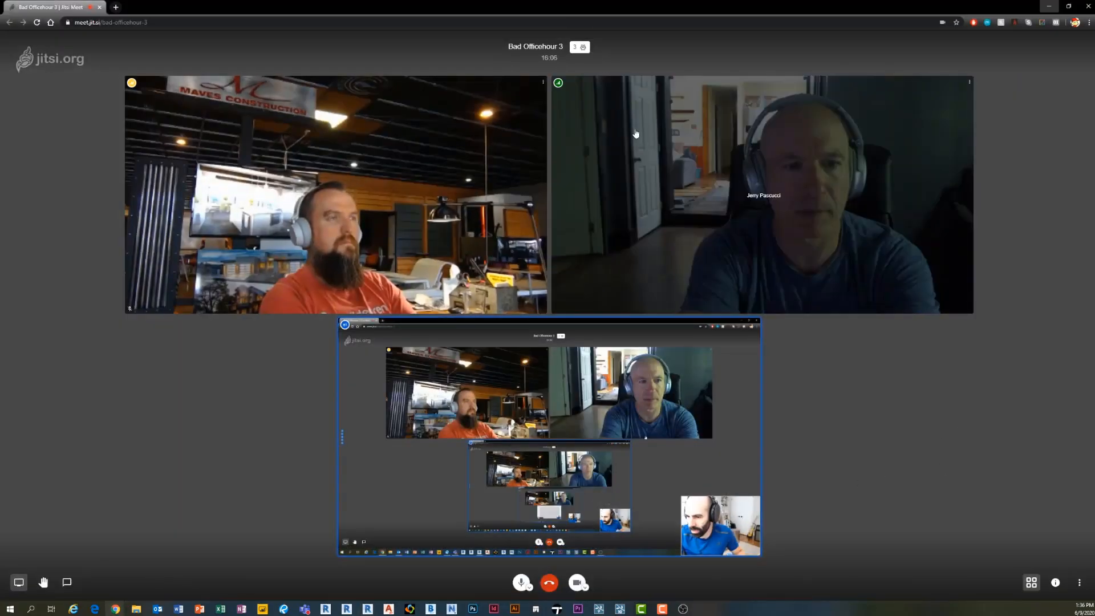
pyautogui.click(1049, 6)
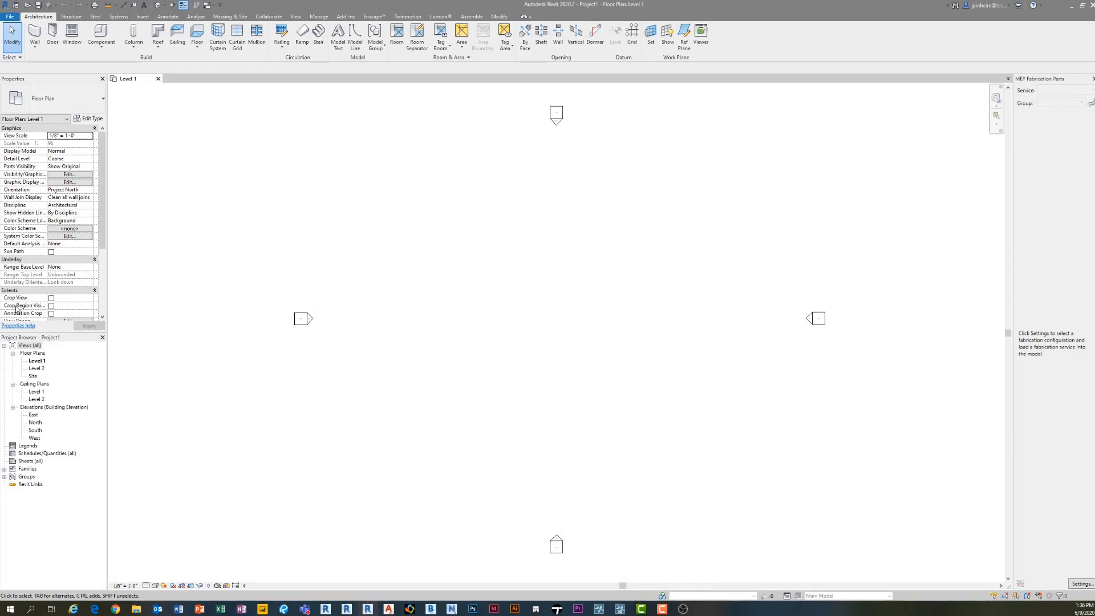
# Step: Close the MEP Fabrication Parts palette to enlarge the Level 1 floor plan's drawing area
pyautogui.moveTo(594, 350); pyautogui.dragTo(552, 350, button='middle')
pyautogui.moveTo(893, 182); pyautogui.dragTo(907, 178, button='middle')
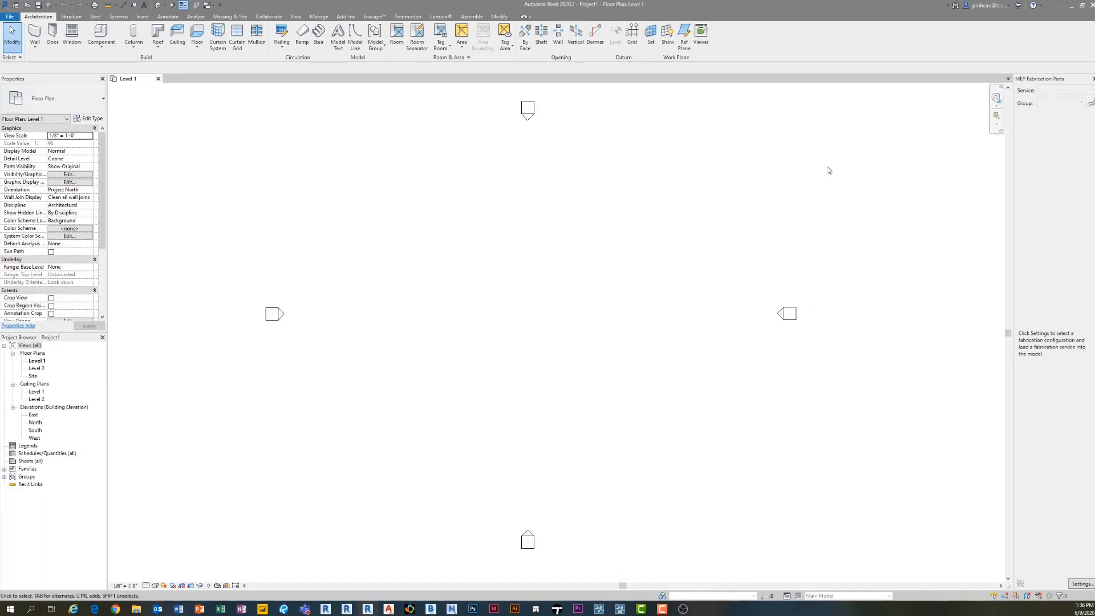
pyautogui.click(1093, 79)
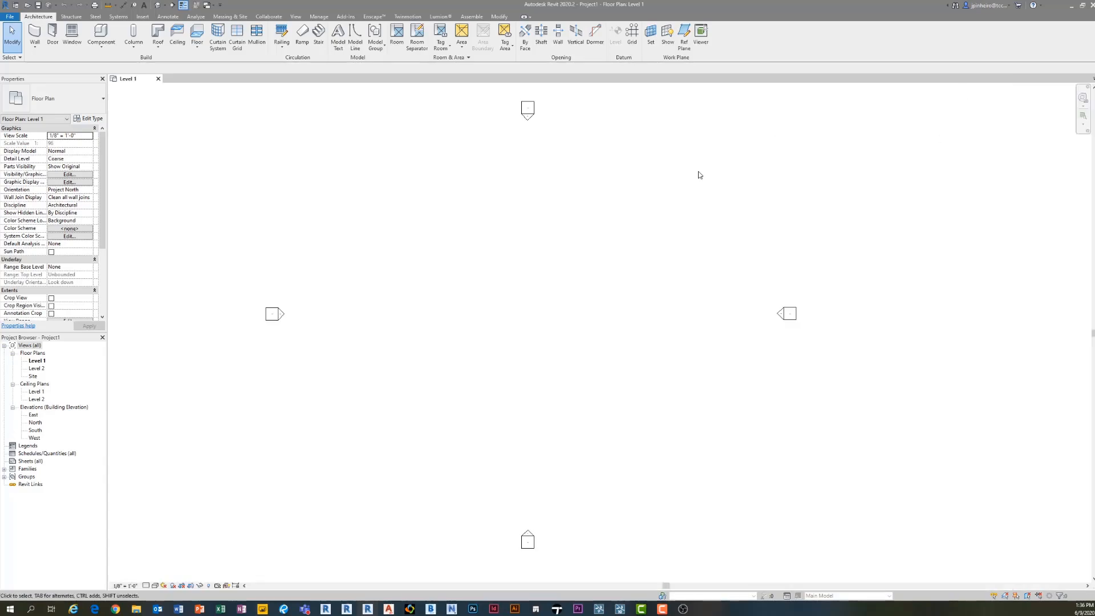
pyautogui.moveTo(672, 190); pyautogui.dragTo(680, 196, button='middle')
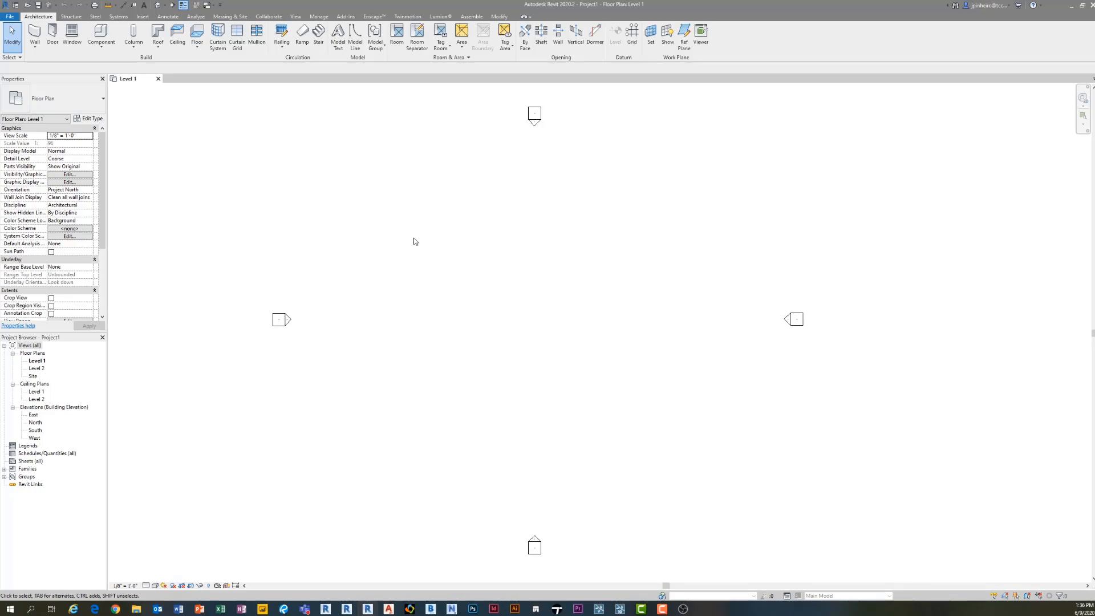
pyautogui.moveTo(397, 234); pyautogui.dragTo(377, 232, button='middle')
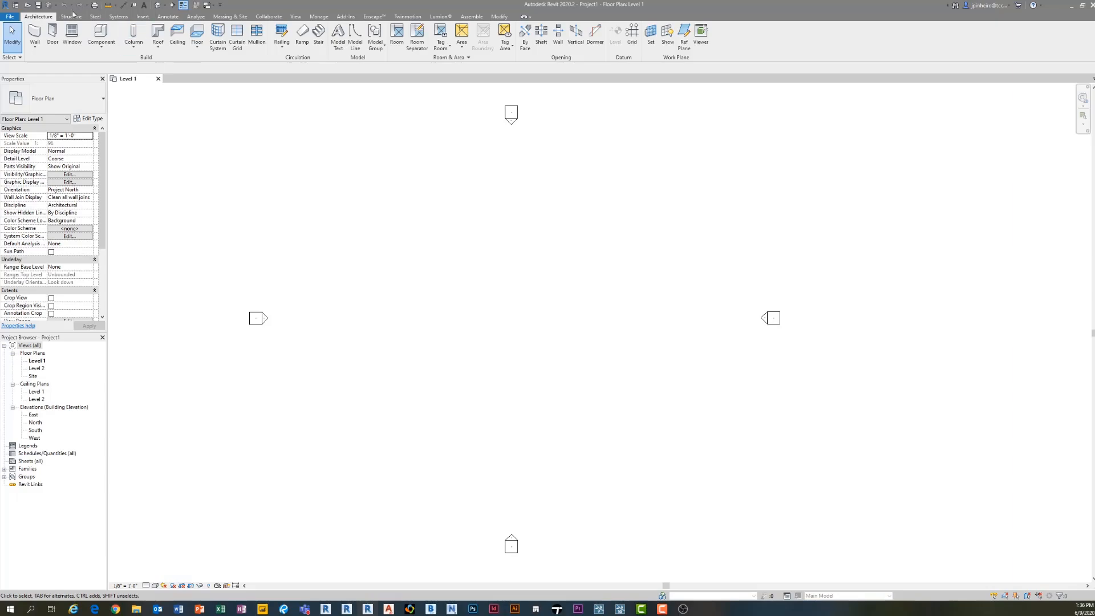
# Step: Draw a horizontal wall of type Curtain Wall 1, about 43' long, in the middle of the Level 1 floor plan
pyautogui.click(37, 32)
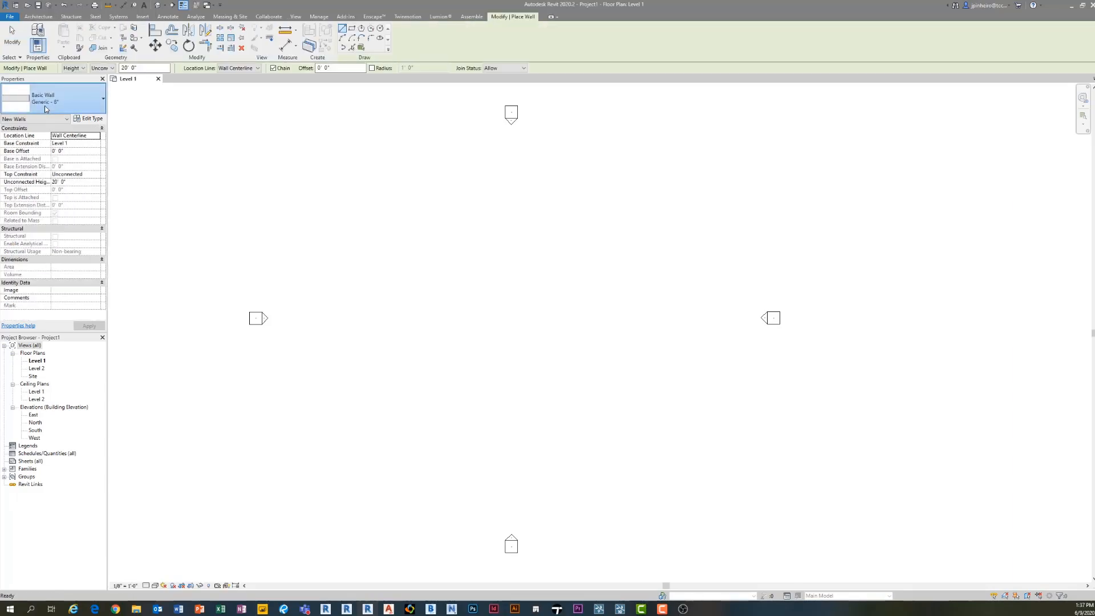
pyautogui.click(46, 108)
pyautogui.scroll(-5, 63, 257)
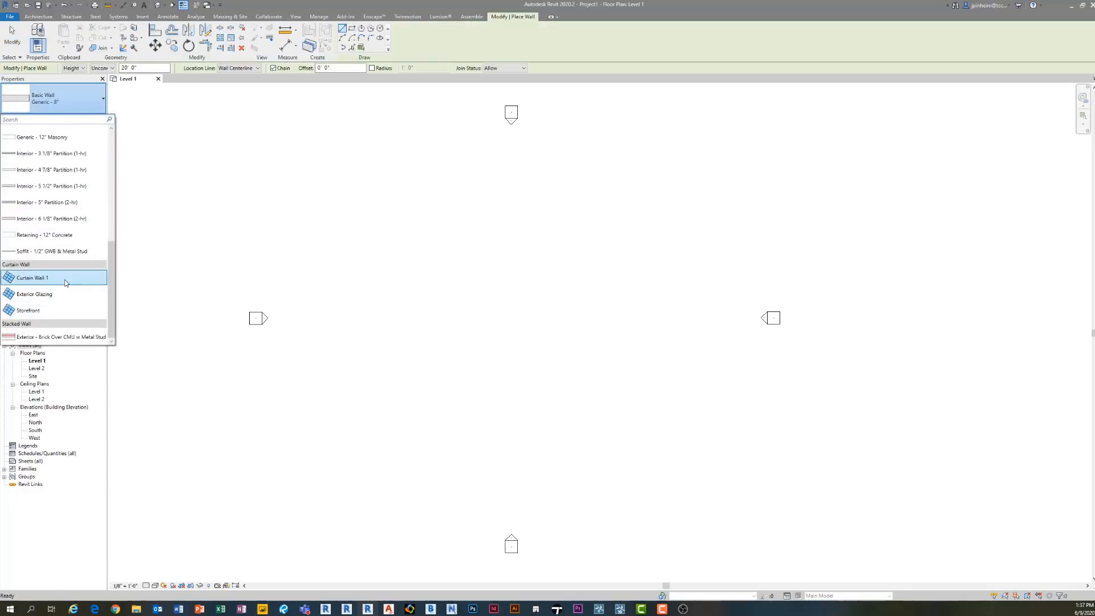
pyautogui.click(64, 278)
pyautogui.click(445, 301)
pyautogui.click(577, 300)
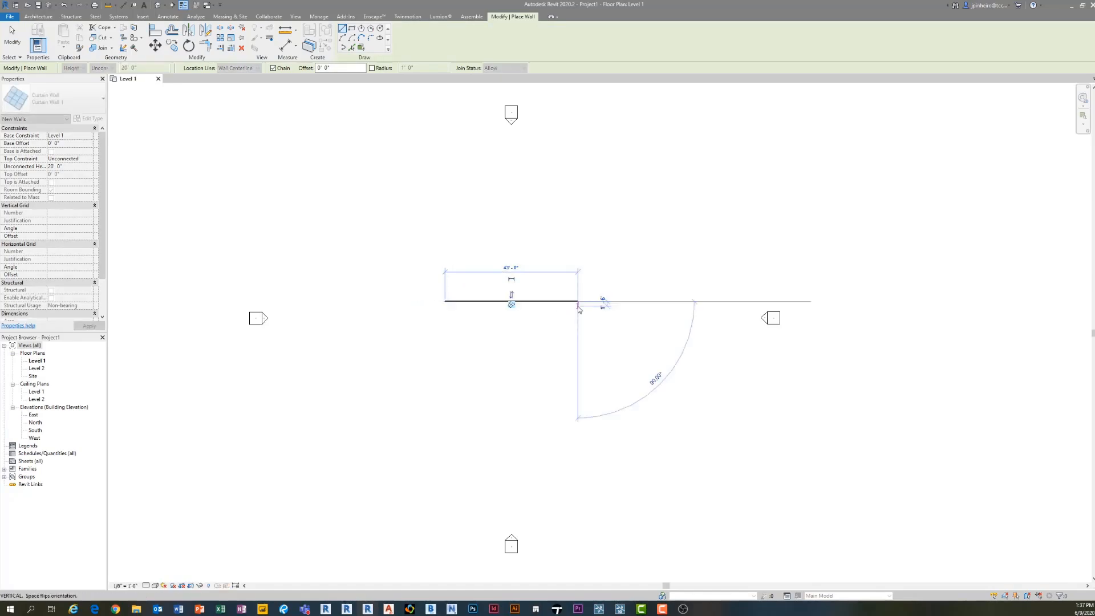
pyautogui.press('Escape')
pyautogui.press('Escape')
# Step: Open the default 3D view and inspect the curtain wall up close
pyautogui.click(158, 5)
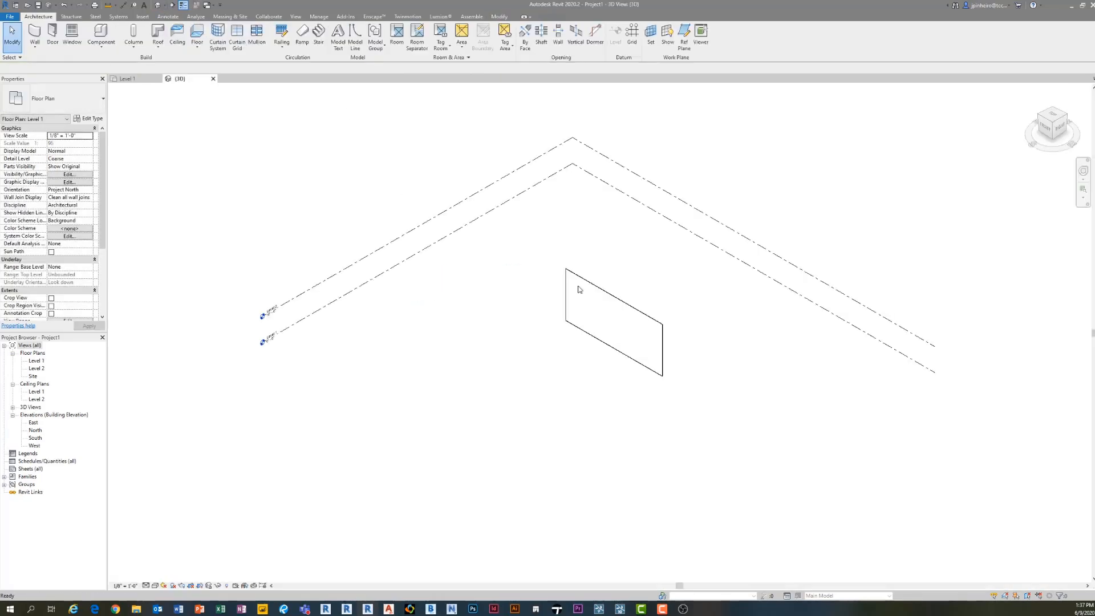
pyautogui.click(582, 289)
pyautogui.scroll(3, 716, 311)
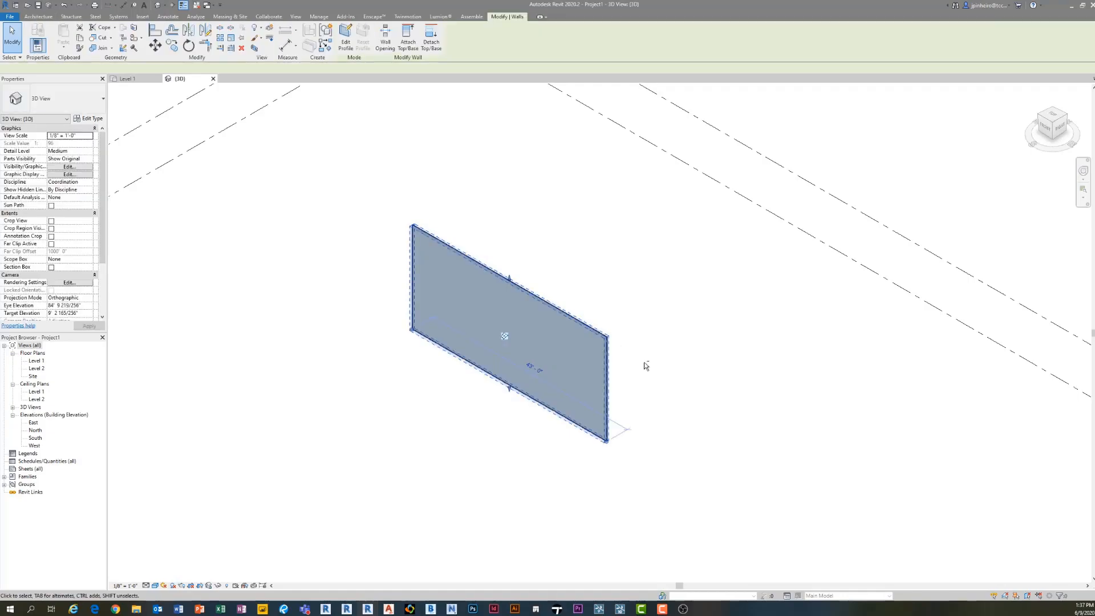
pyautogui.moveTo(646, 365)
pyautogui.keyDown('shift'); pyautogui.mouseDown(button='middle')
pyautogui.moveTo(841, 300)
pyautogui.moveTo(577, 269)
pyautogui.moveTo(633, 360)
pyautogui.mouseUp(button='middle'); pyautogui.keyUp('shift')
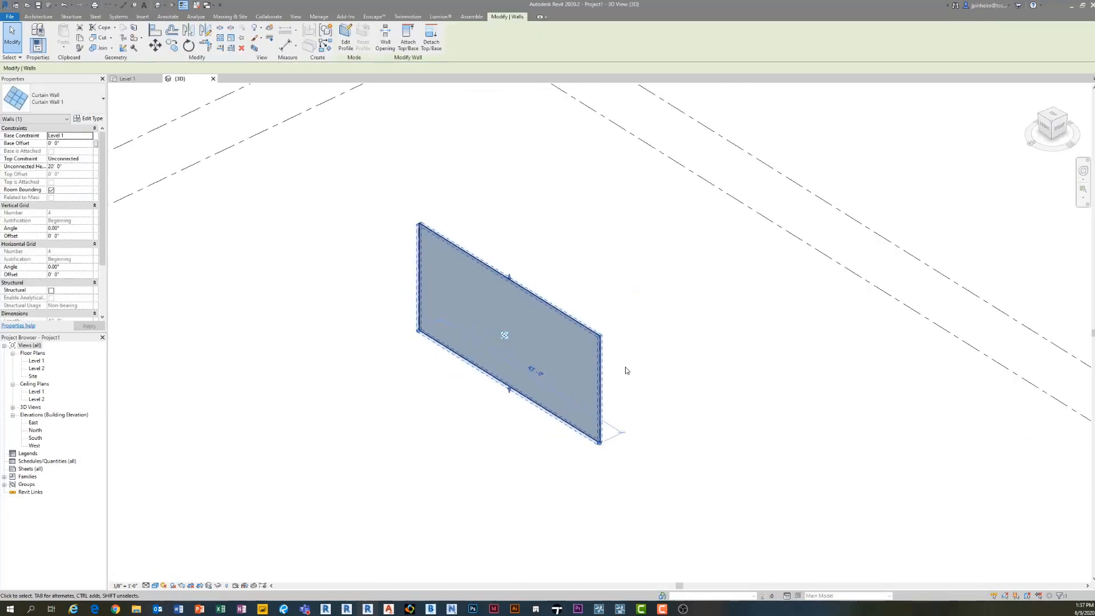
pyautogui.press('Escape')
# Step: Draw a Storefront curtain wall on Level 1, in front of and parallel to the plain curtain wall
pyautogui.click(31, 33)
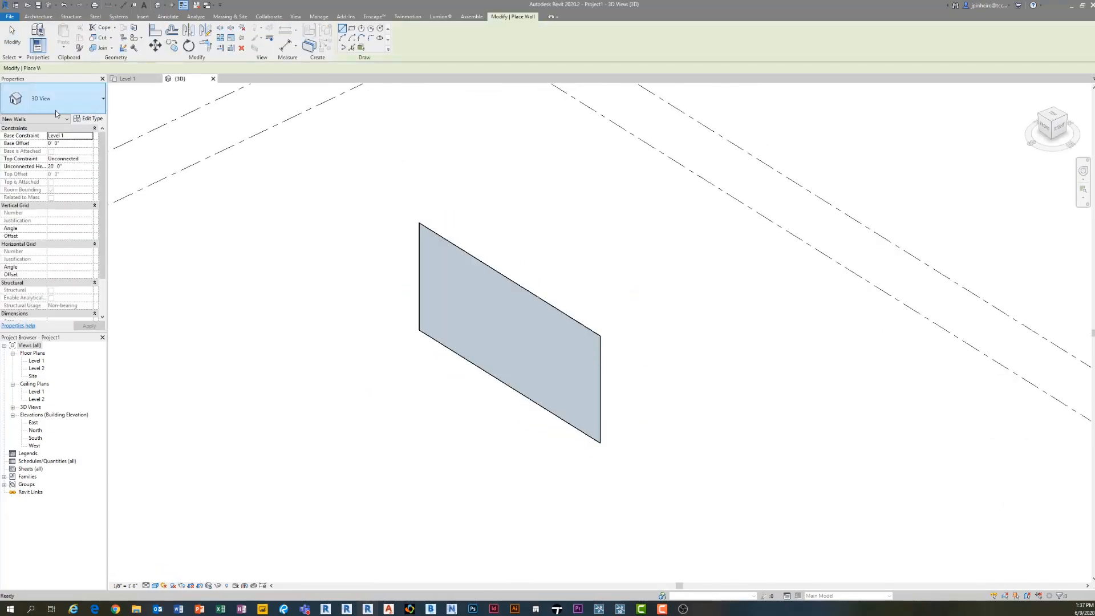
pyautogui.click(55, 106)
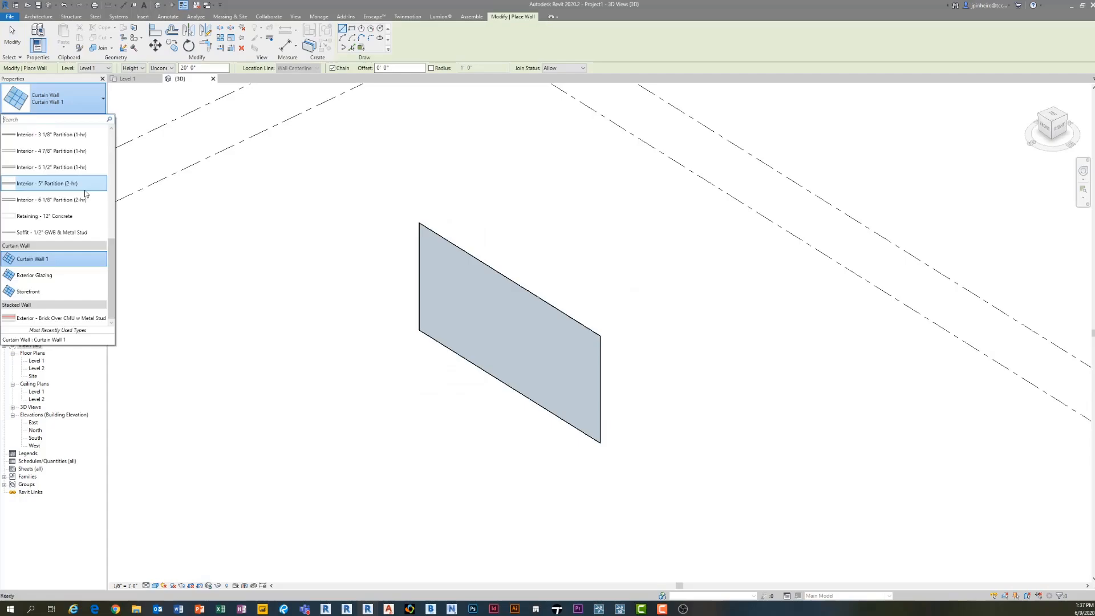
pyautogui.click(55, 291)
pyautogui.click(370, 376)
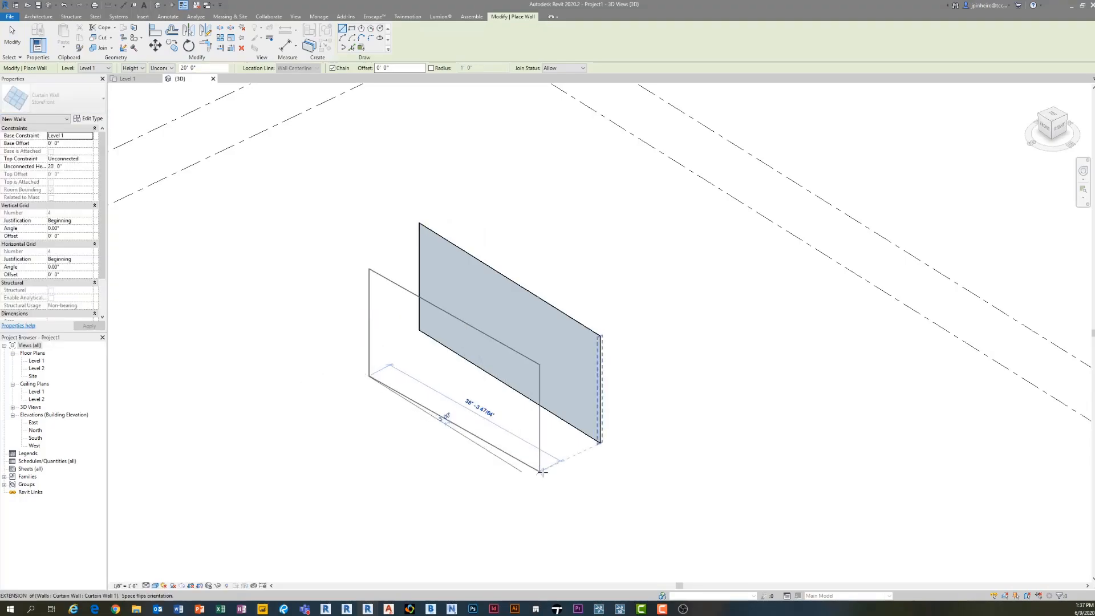
pyautogui.click(551, 497)
pyautogui.press('Escape')
# Step: Examine the storefront wall's mullions and compare both curtain walls from another angle
pyautogui.click(501, 475)
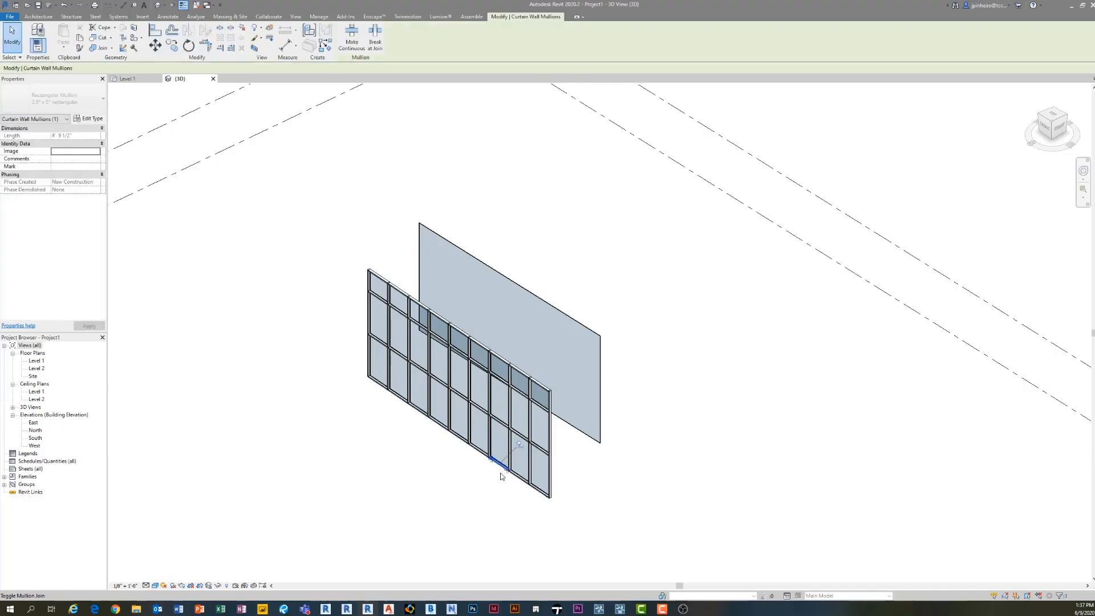
pyautogui.press('Escape')
pyautogui.press('Tab')
pyautogui.click(501, 476)
pyautogui.keyDown('shift'); pyautogui.moveTo(502, 476); pyautogui.dragTo(721, 428, button='middle'); pyautogui.keyUp('shift')
pyautogui.press('Escape')
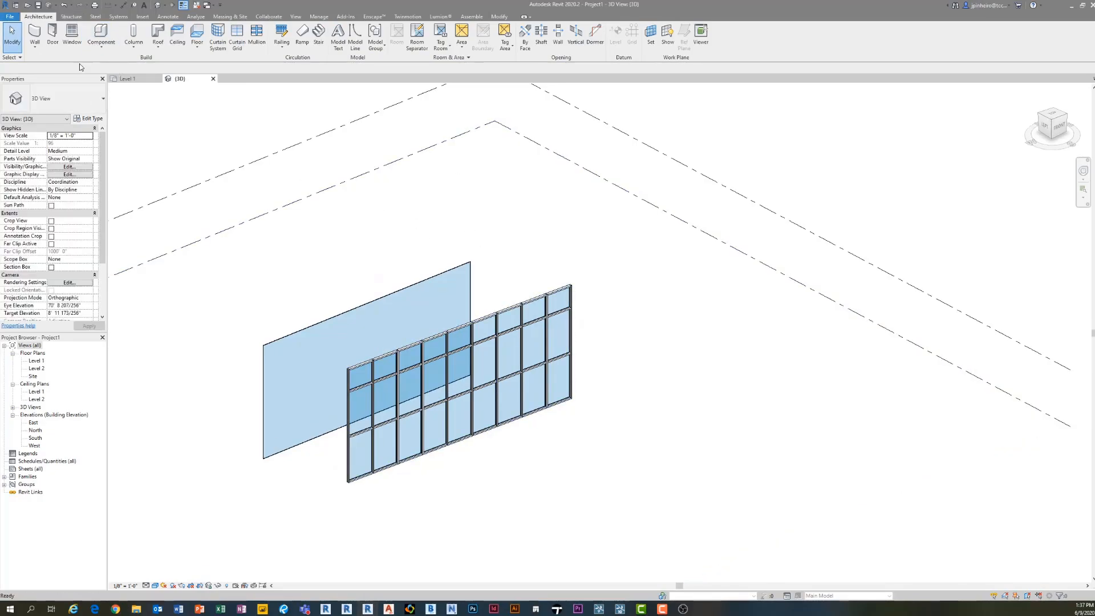
# Step: Start another new project and browse for its template in the Autodesk Template Files folder on the BIM drive
pyautogui.click(23, 22)
pyautogui.click(9, 16)
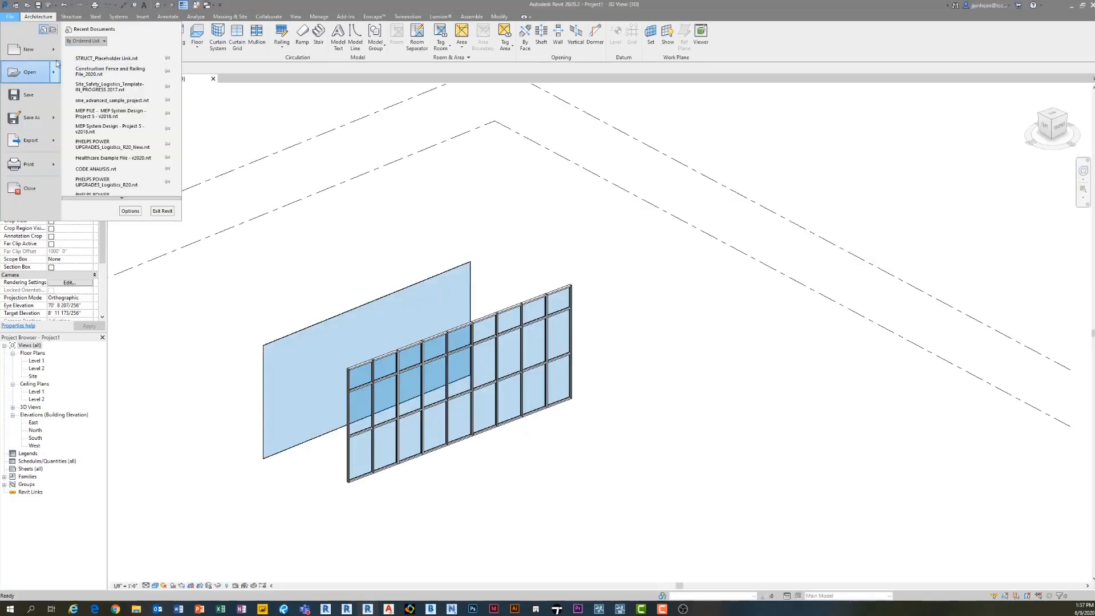
pyautogui.moveTo(29, 49)
pyautogui.click(86, 52)
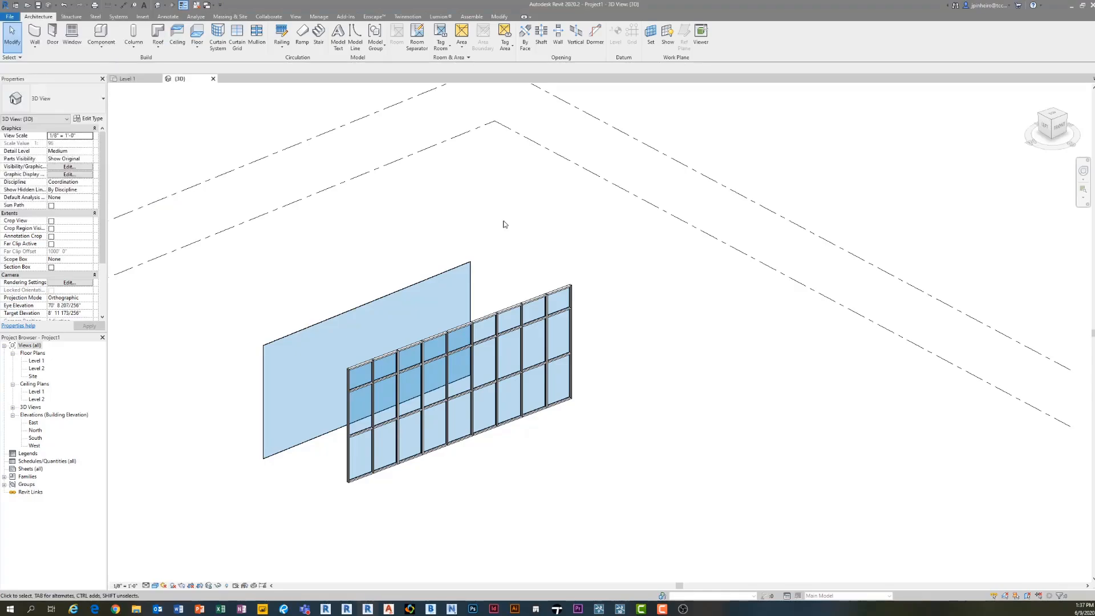
pyautogui.click(559, 286)
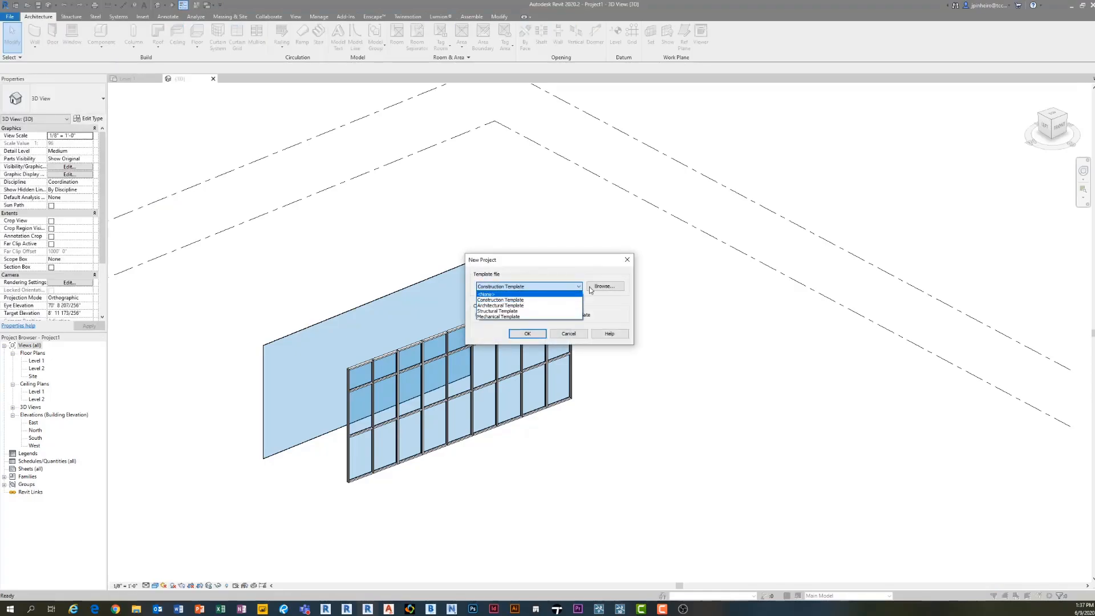
pyautogui.click(559, 287)
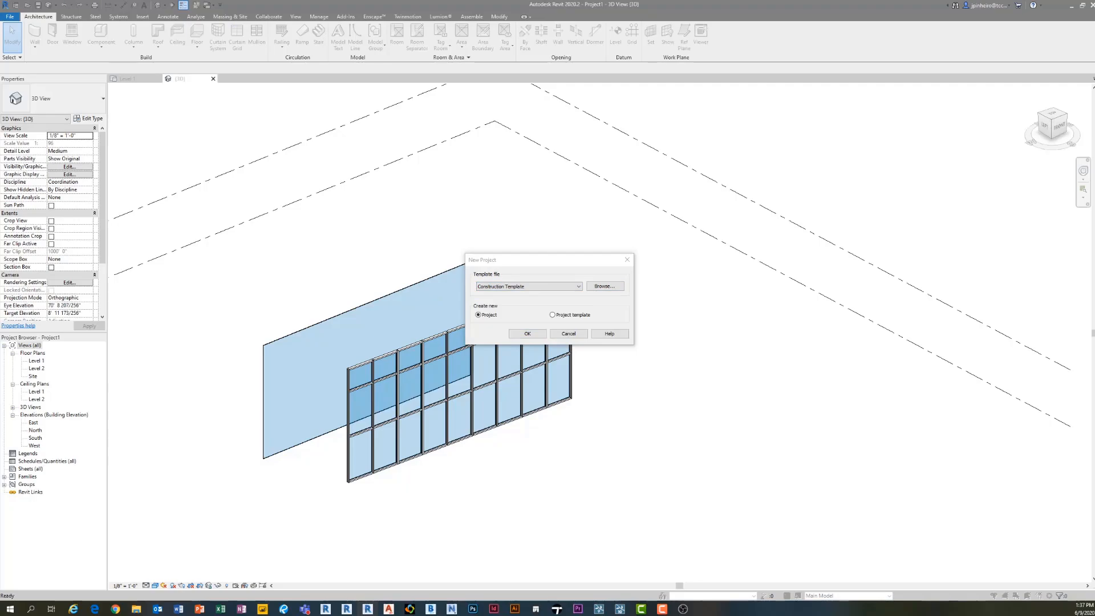
pyautogui.moveTo(678, 66); pyautogui.dragTo(549, 72)
pyautogui.click(403, 85)
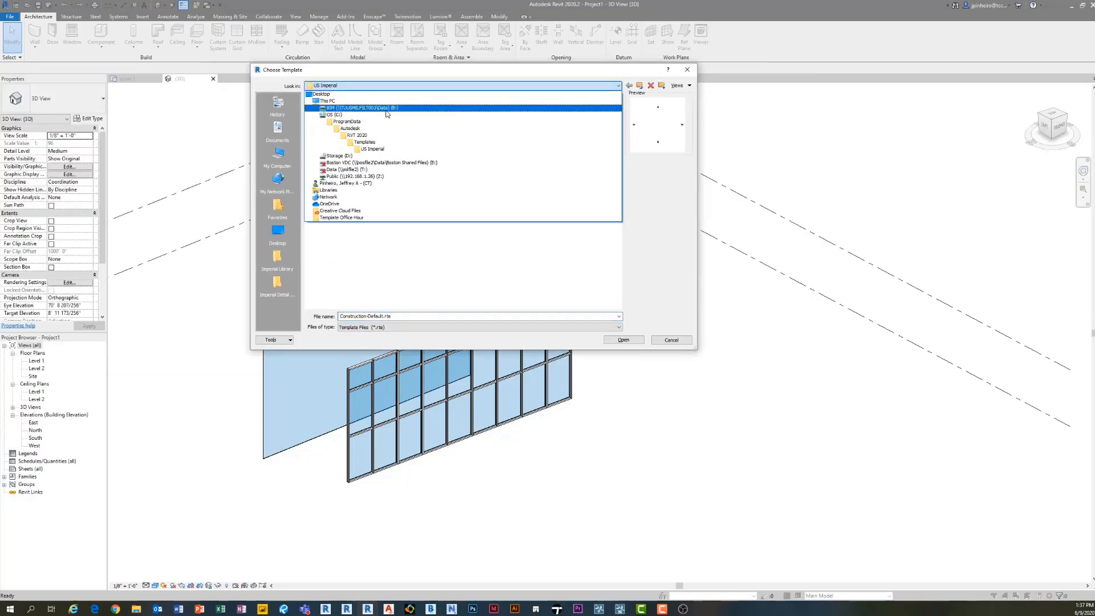
pyautogui.click(366, 108)
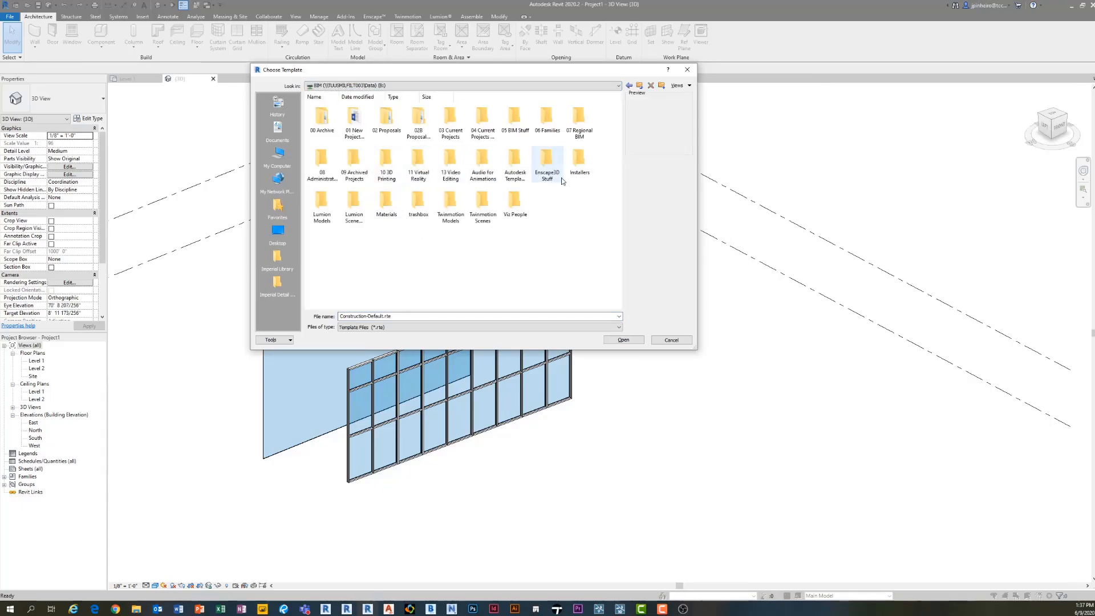
pyautogui.doubleClick(507, 167)
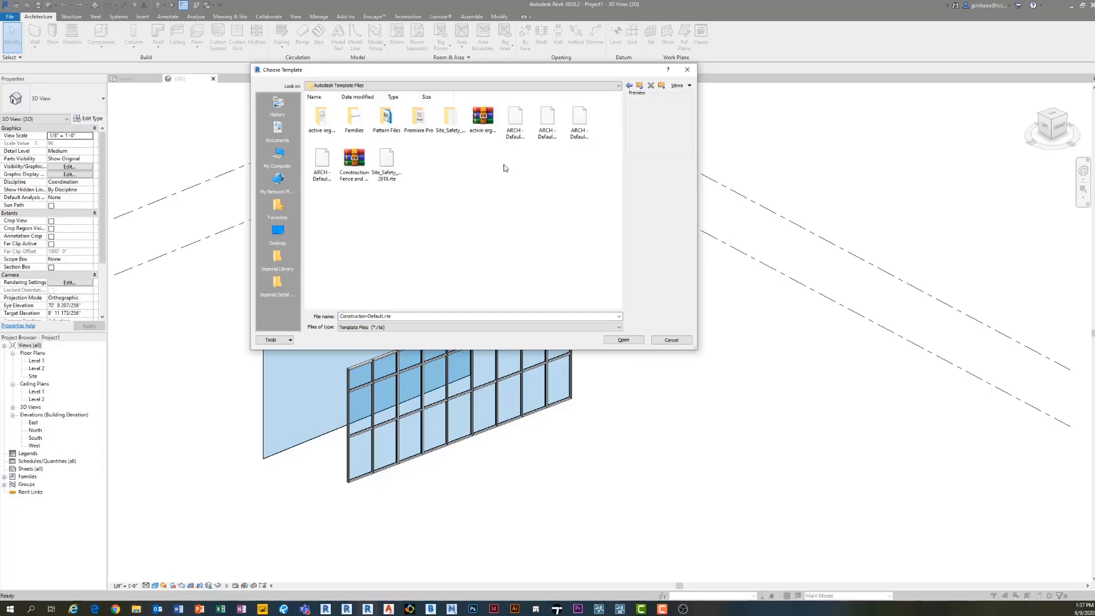
# Step: Show the template files with details and create the project from ARCH - Default - Turner 2019.rte
pyautogui.rightClick(446, 207)
pyautogui.moveTo(433, 213)
pyautogui.click(501, 254)
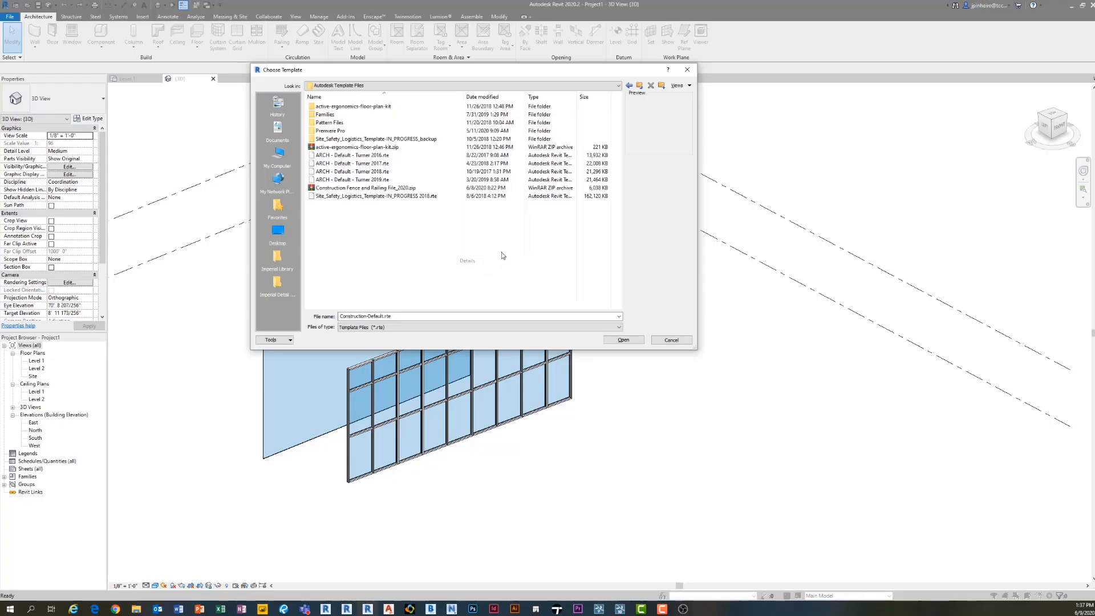
pyautogui.click(400, 180)
pyautogui.click(624, 340)
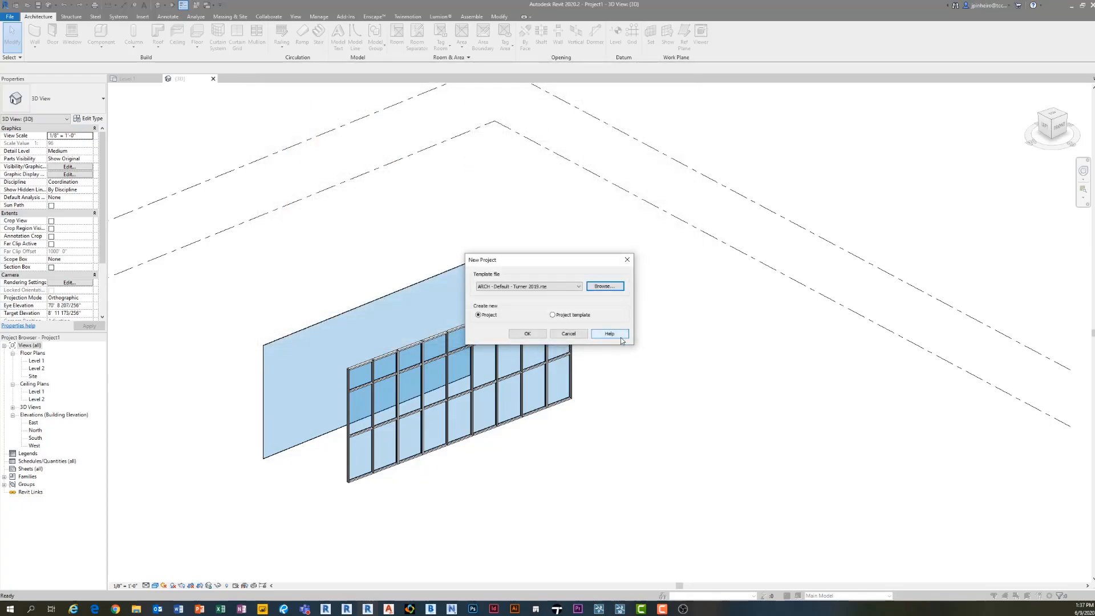
pyautogui.click(526, 334)
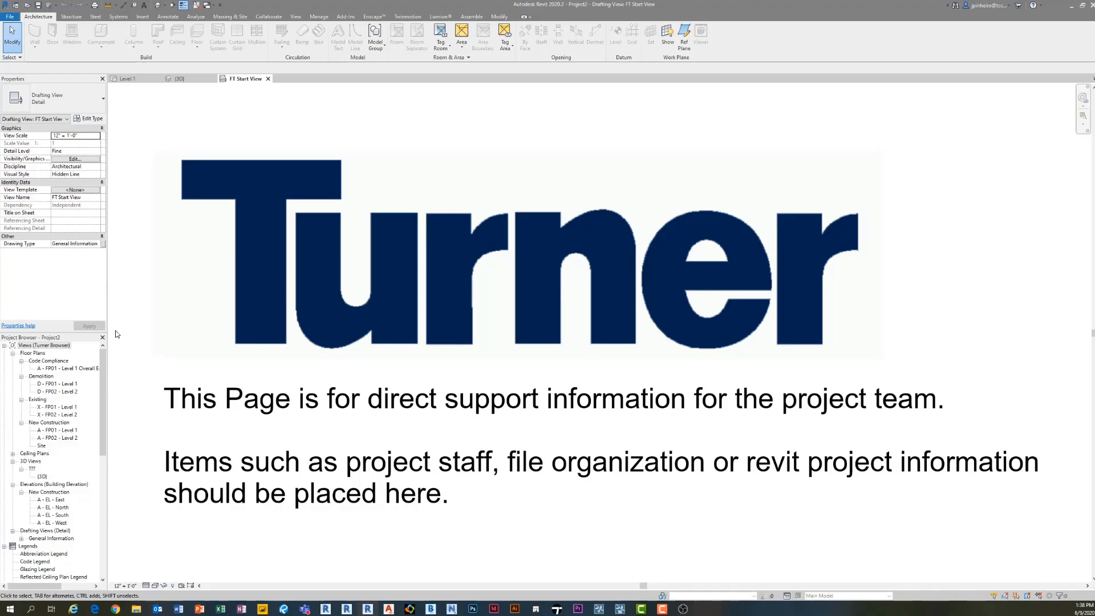
# Step: Open the default 3D view of the new project and draw a short Curtain Wall 1 wall on Level 1
pyautogui.click(158, 4)
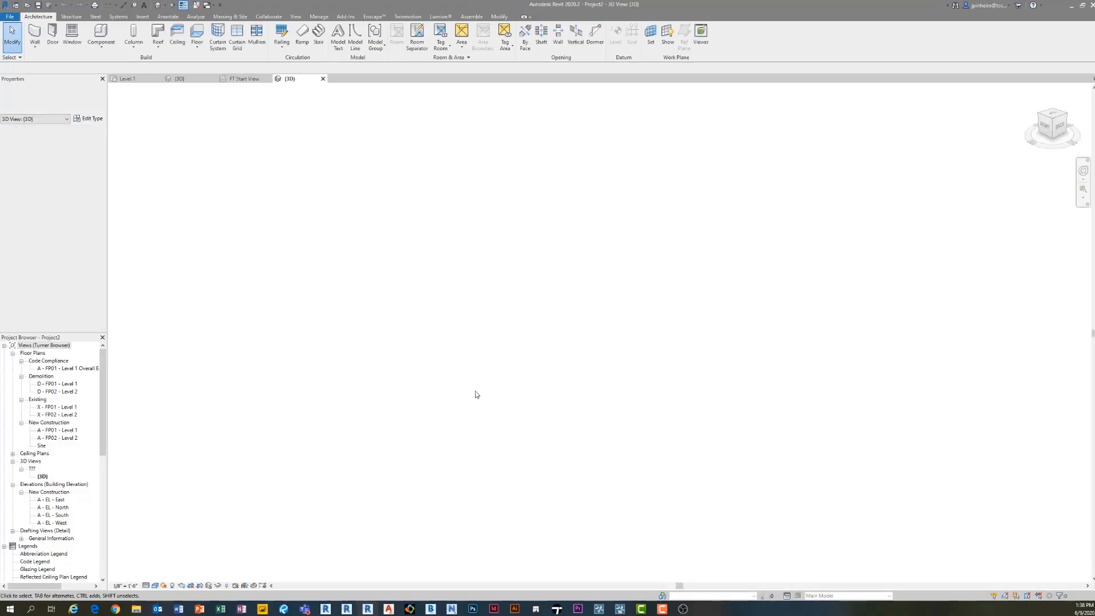
pyautogui.click(35, 35)
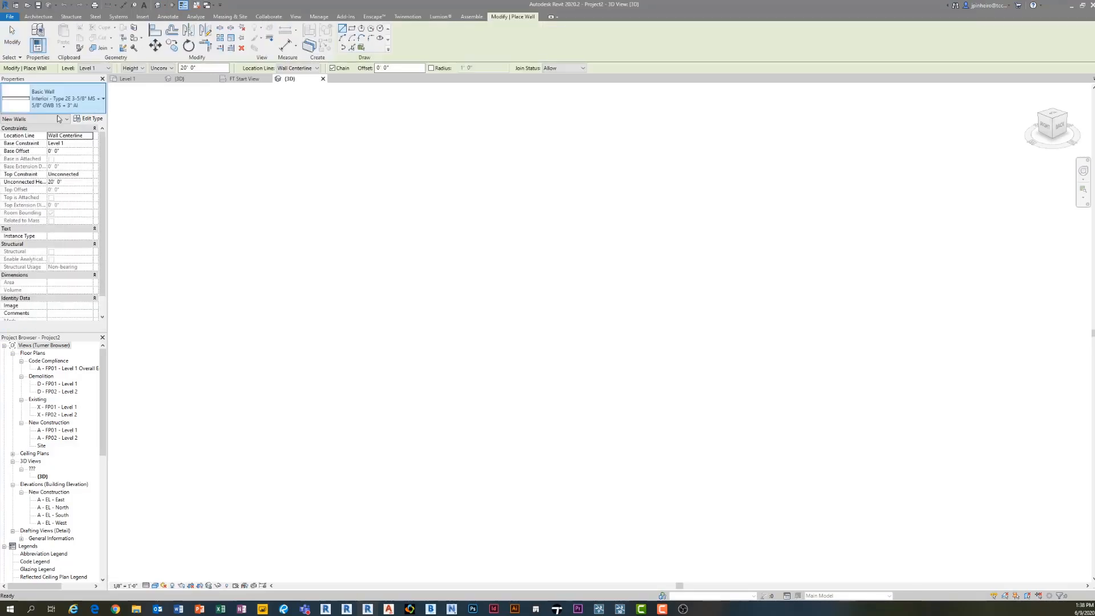
pyautogui.click(61, 110)
pyautogui.scroll(-5, 67, 232)
pyautogui.click(66, 229)
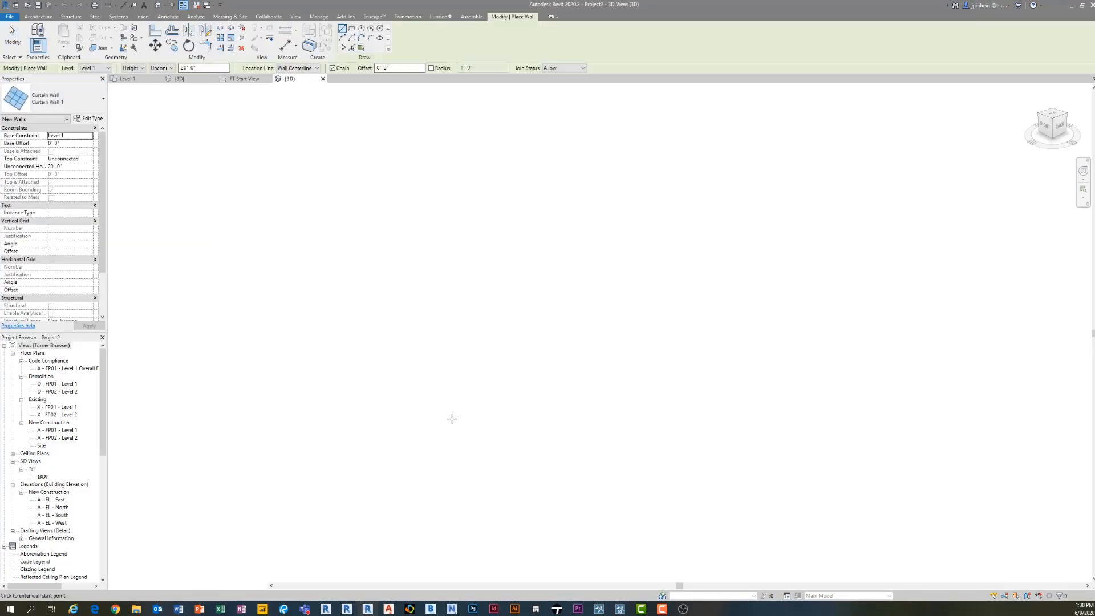
pyautogui.click(465, 396)
pyautogui.click(565, 370)
pyautogui.press('Escape')
pyautogui.press('Escape')
# Step: Draw a second, wider Curtain Wall 1 wall about 19 ft long on Level 1 beside the short one
pyautogui.moveTo(564, 371); pyautogui.dragTo(395, 455, button='middle')
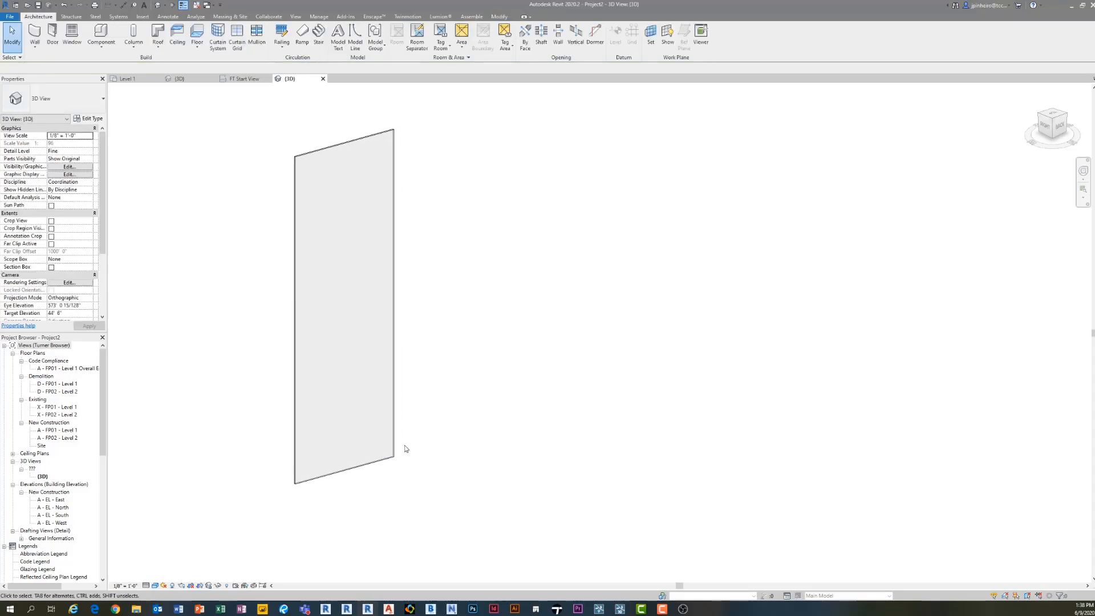
pyautogui.scroll(-2, 391, 456)
pyautogui.click(396, 365)
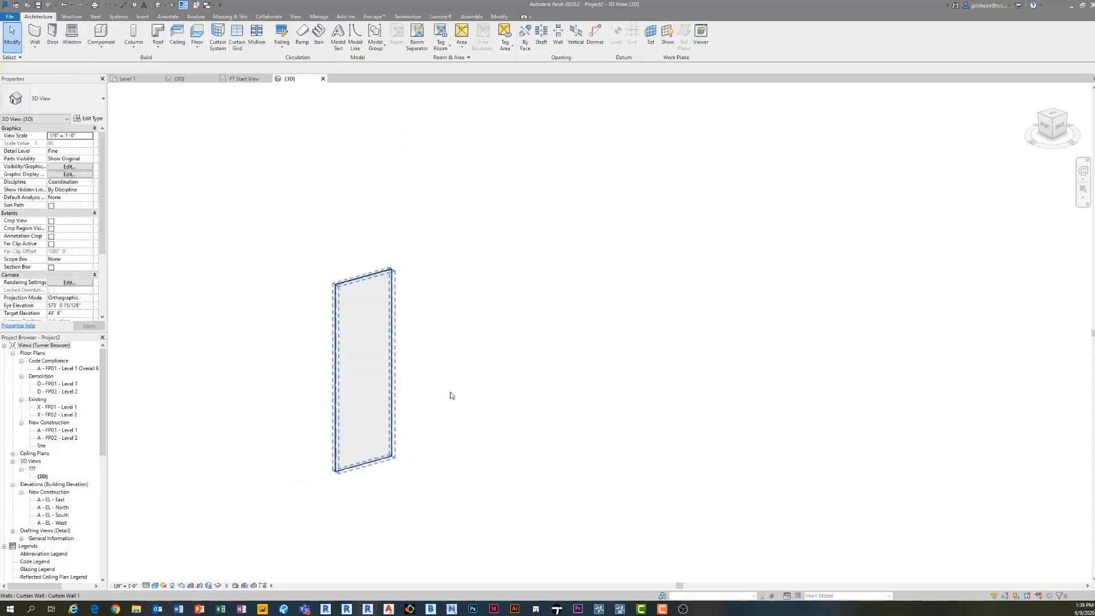
pyautogui.moveTo(507, 467); pyautogui.dragTo(404, 365, button='middle')
pyautogui.press('c')
pyautogui.press('s')
pyautogui.scroll(-2, 405, 395)
pyautogui.click(397, 398)
pyautogui.click(523, 368)
pyautogui.press('Escape')
pyautogui.press('Escape')
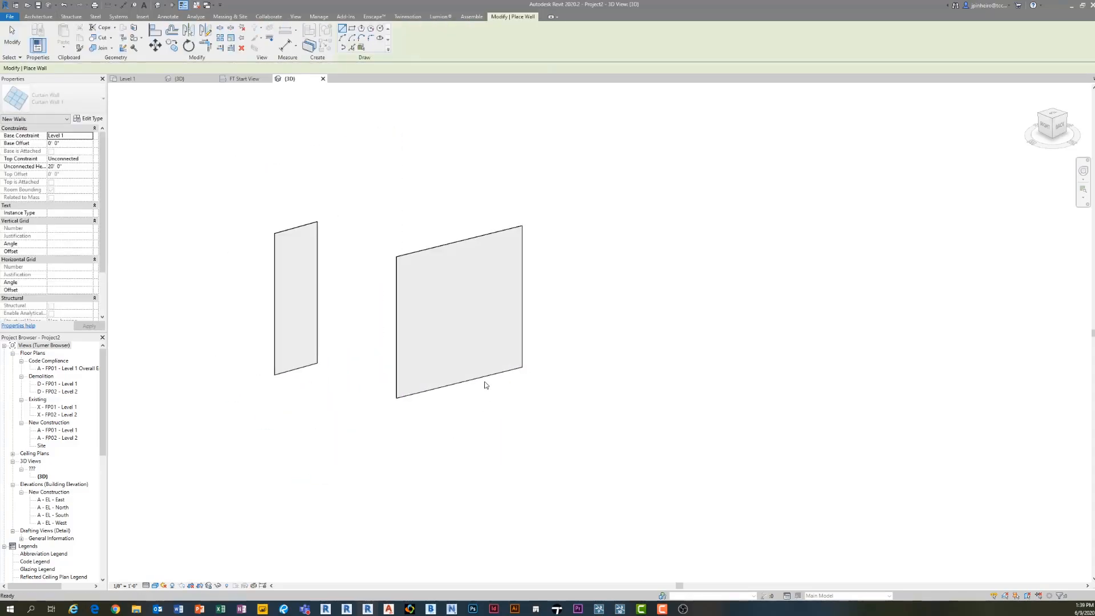
# Step: Open the wider wall's type properties, keep its Function as Exterior, and enable Automatically Embed
pyautogui.click(482, 378)
pyautogui.click(89, 119)
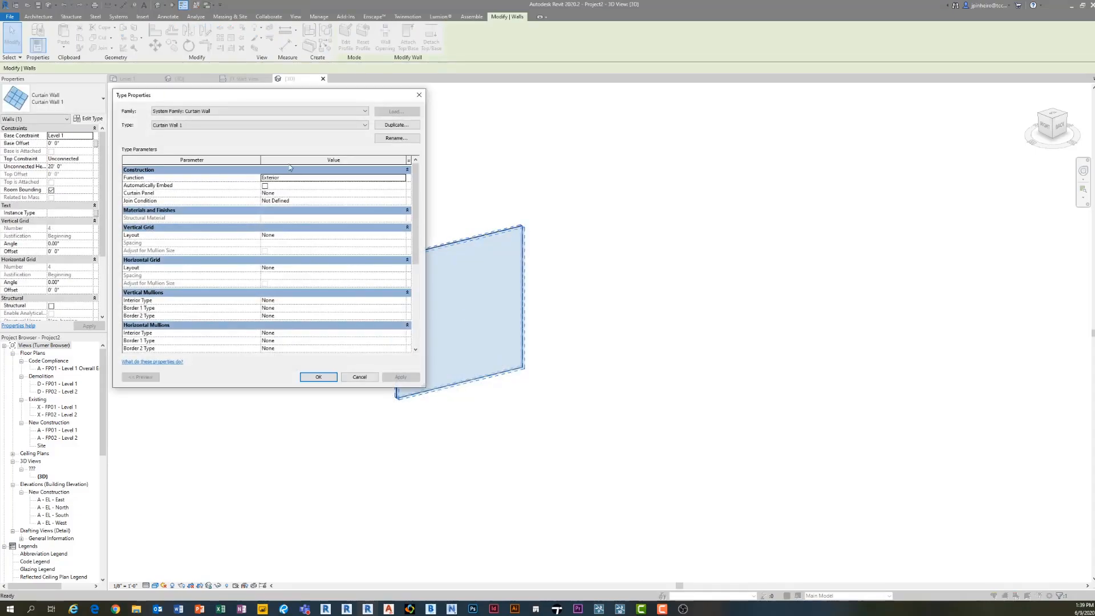
pyautogui.moveTo(268, 103); pyautogui.dragTo(670, 112)
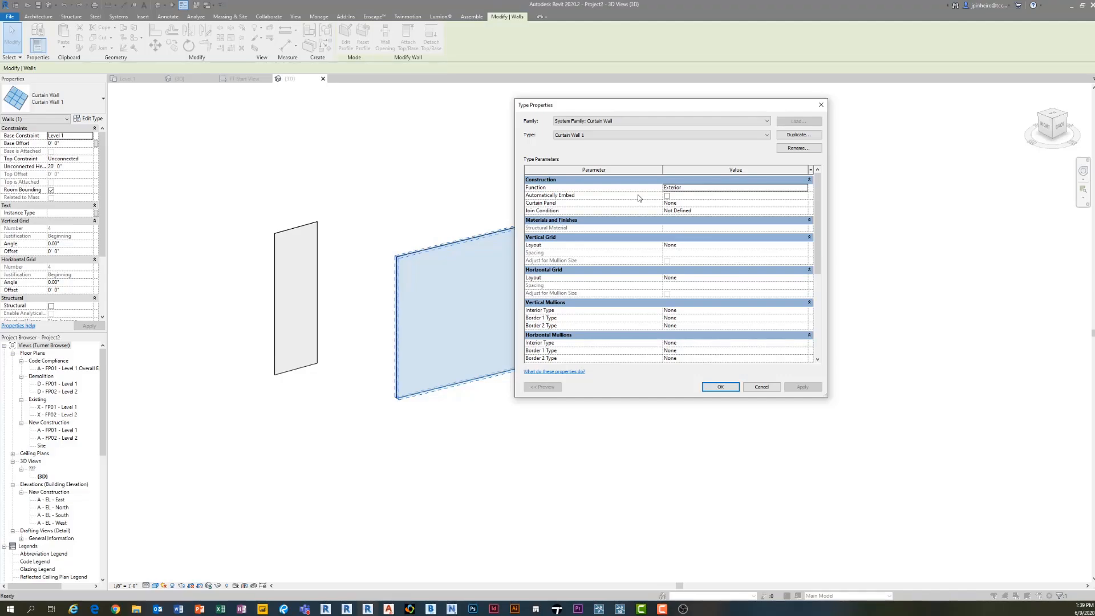
pyautogui.click(746, 188)
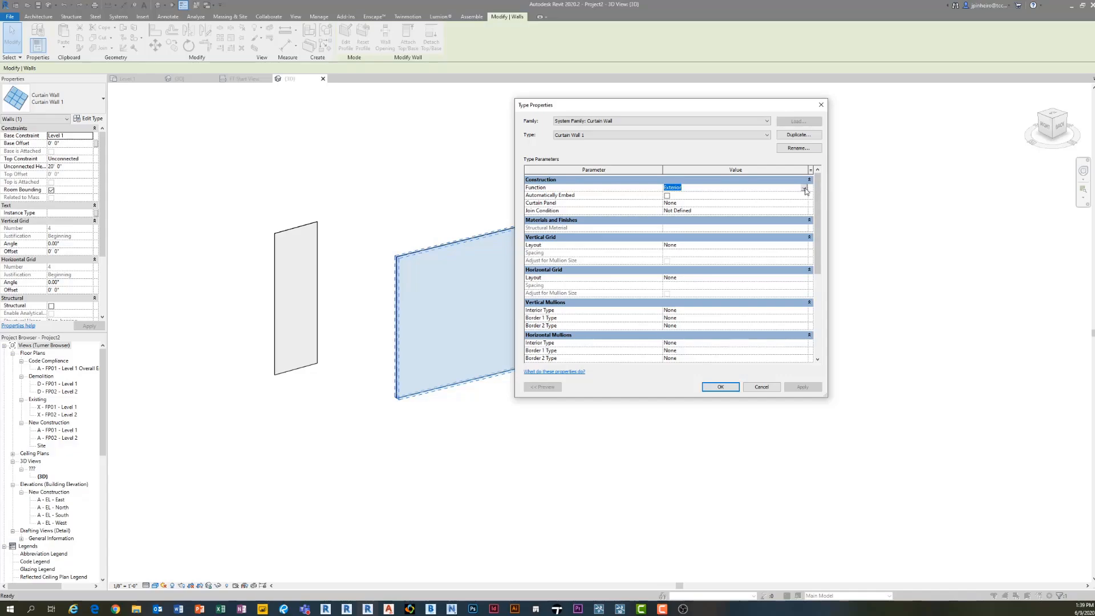
pyautogui.click(805, 188)
pyautogui.click(804, 188)
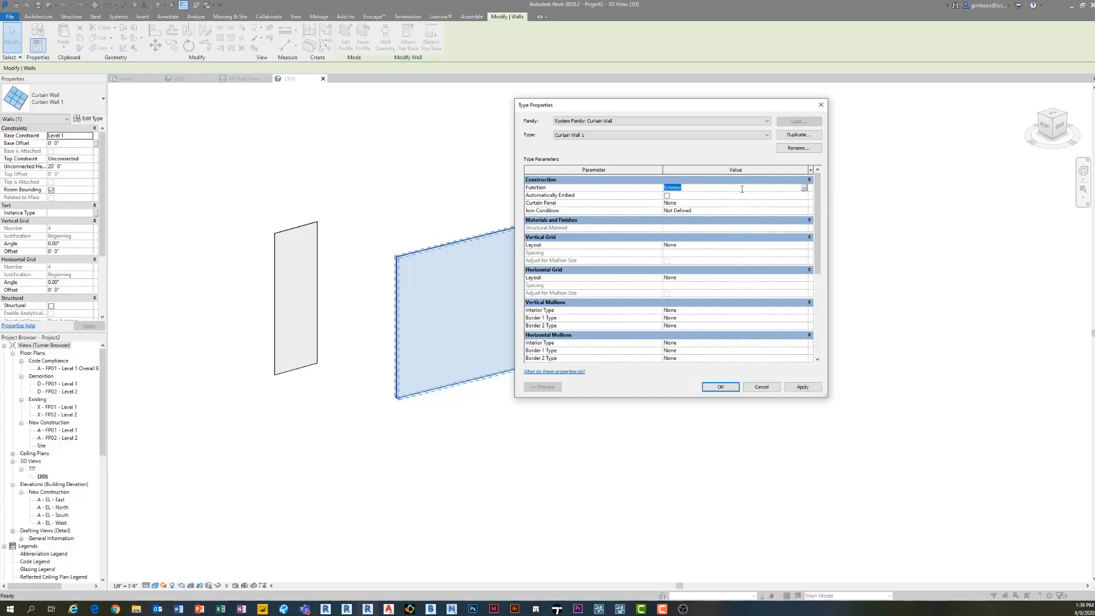
pyautogui.click(667, 196)
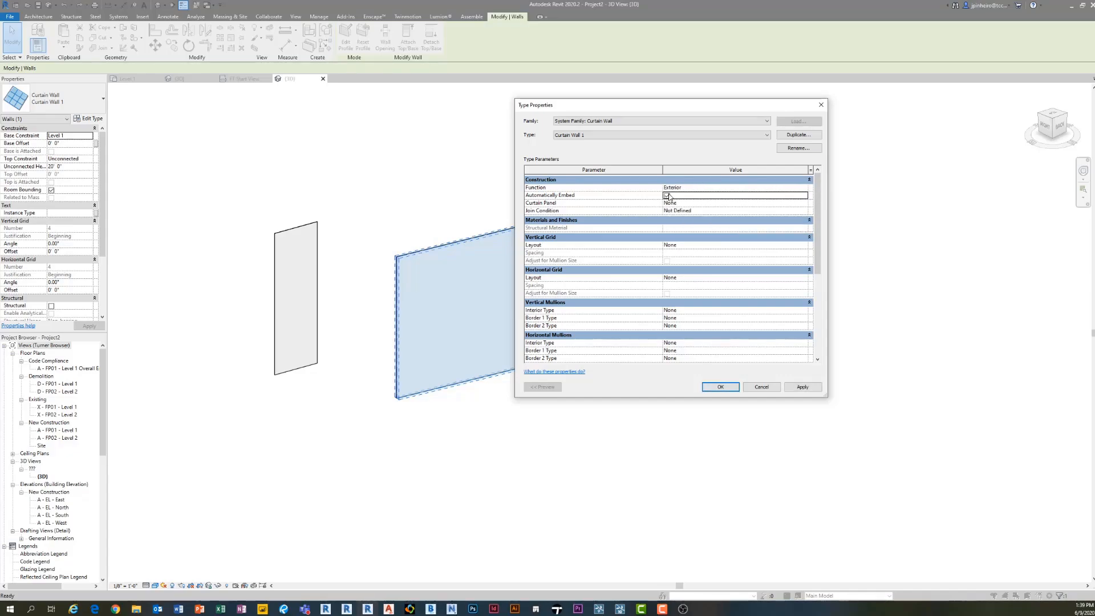
# Step: Set the Curtain Wall 1 type's Curtain Panel to System Panel : Glazed and keep Join Condition at Not Defined
pyautogui.click(698, 204)
pyautogui.click(806, 204)
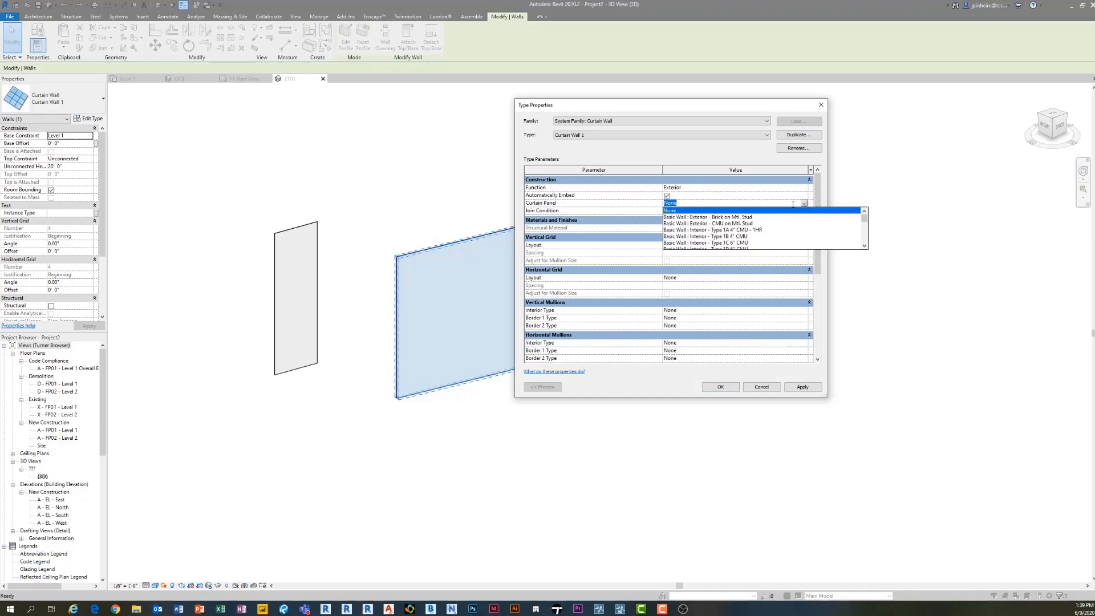
pyautogui.scroll(-5, 779, 226)
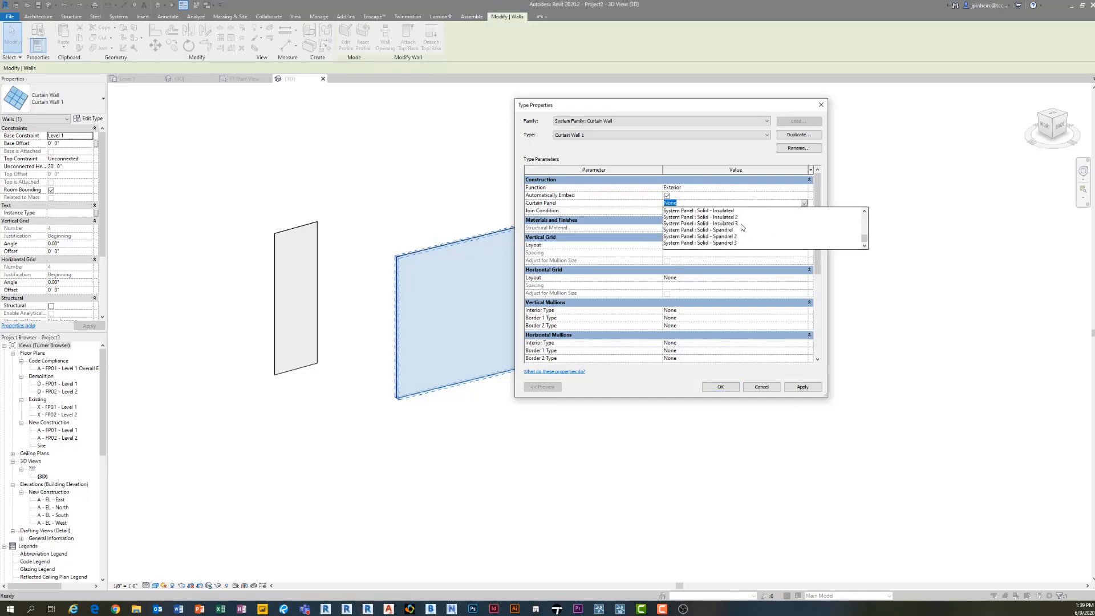
pyautogui.scroll(2, 742, 226)
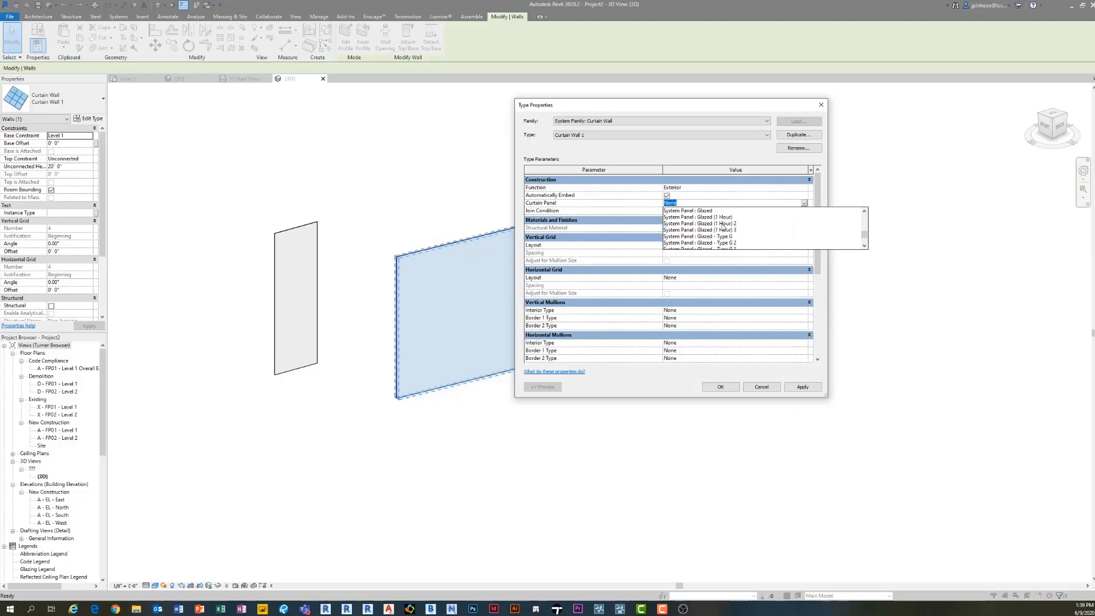
pyautogui.scroll(2, 736, 228)
pyautogui.click(713, 232)
pyautogui.click(695, 211)
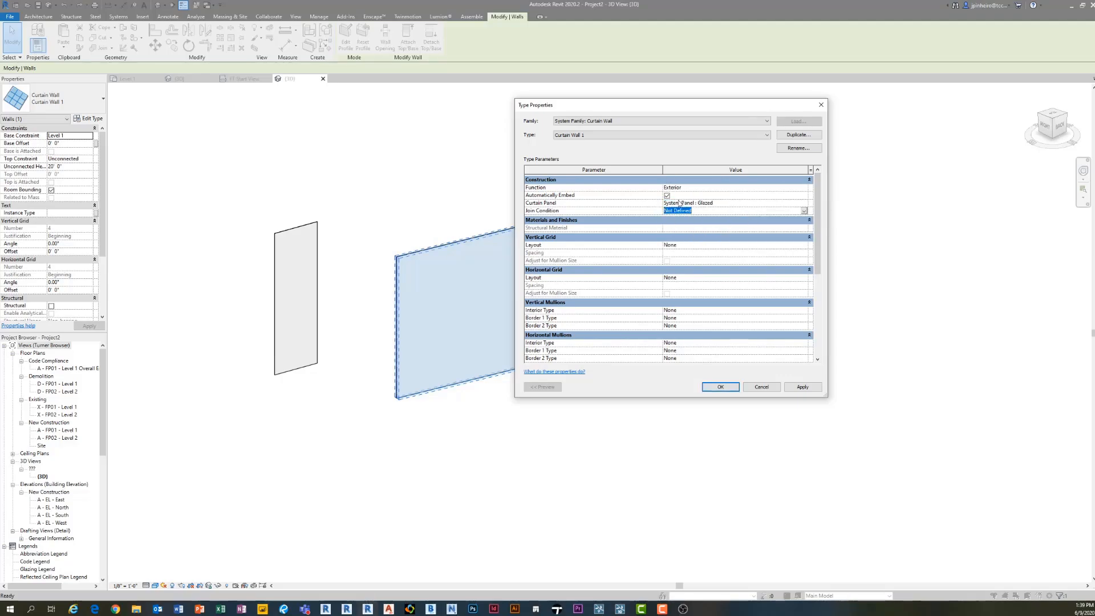
pyautogui.click(805, 211)
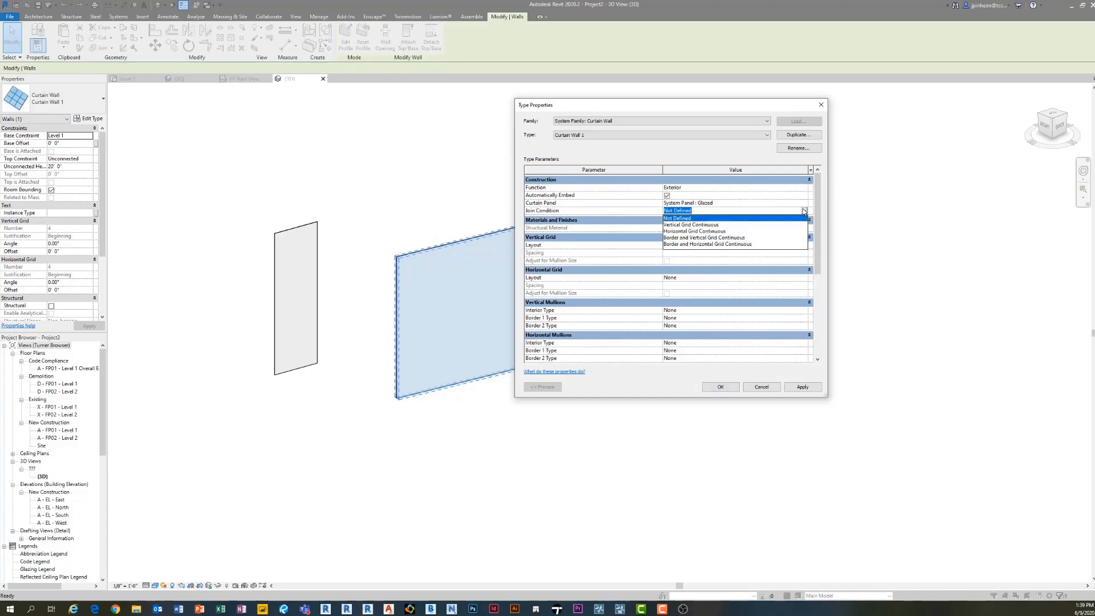
pyautogui.click(804, 212)
pyautogui.click(805, 212)
pyautogui.click(690, 220)
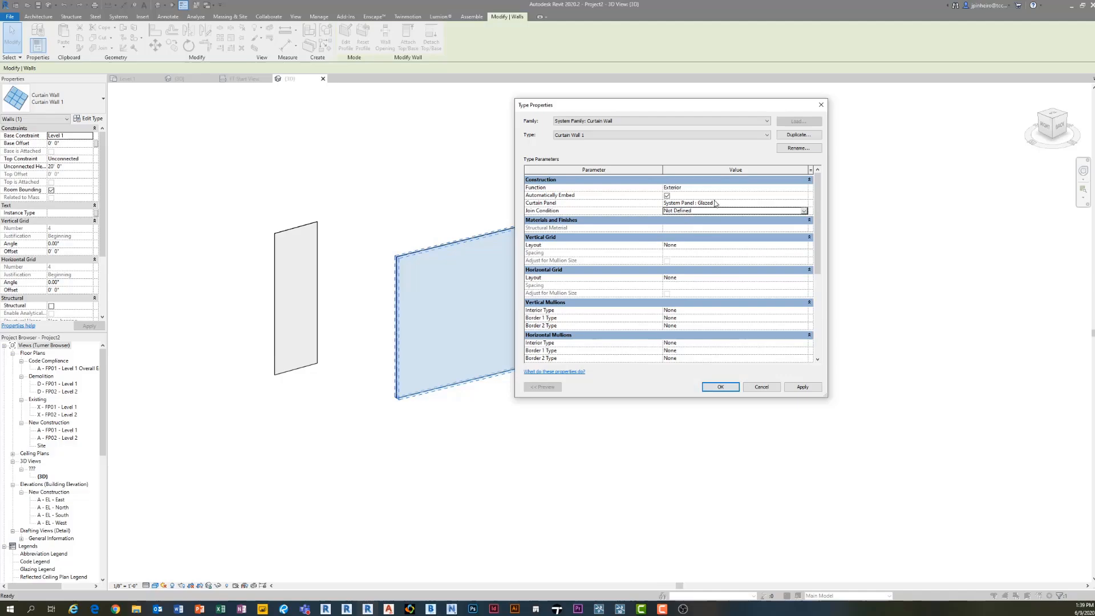
# Step: Set the type's vertical grid layout to Fixed Distance with a spacing of 3'
pyautogui.click(690, 247)
pyautogui.click(802, 245)
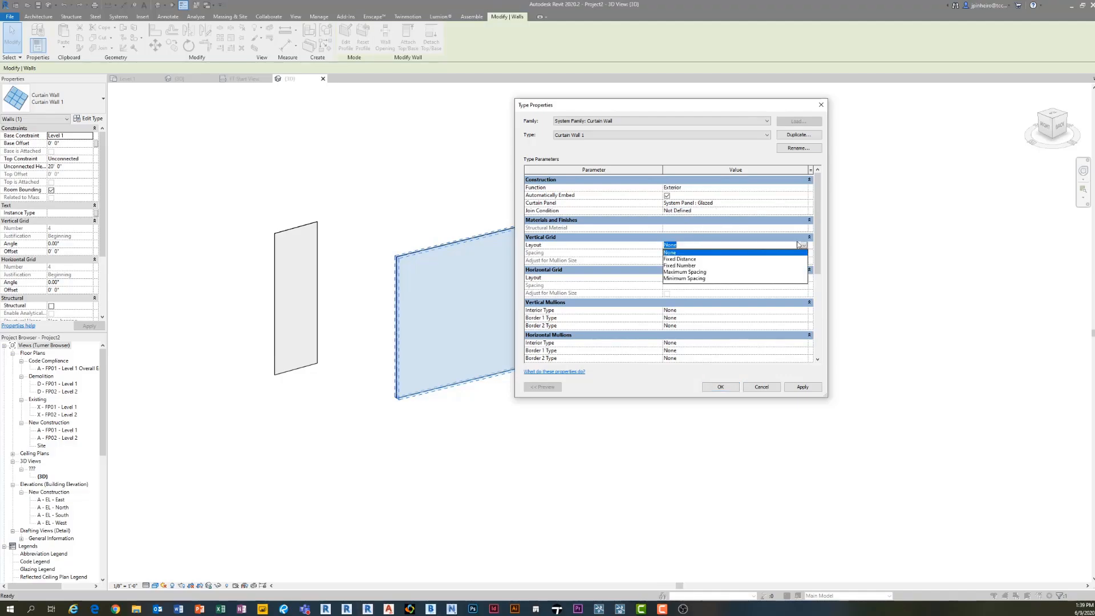
pyautogui.click(722, 260)
pyautogui.click(723, 253)
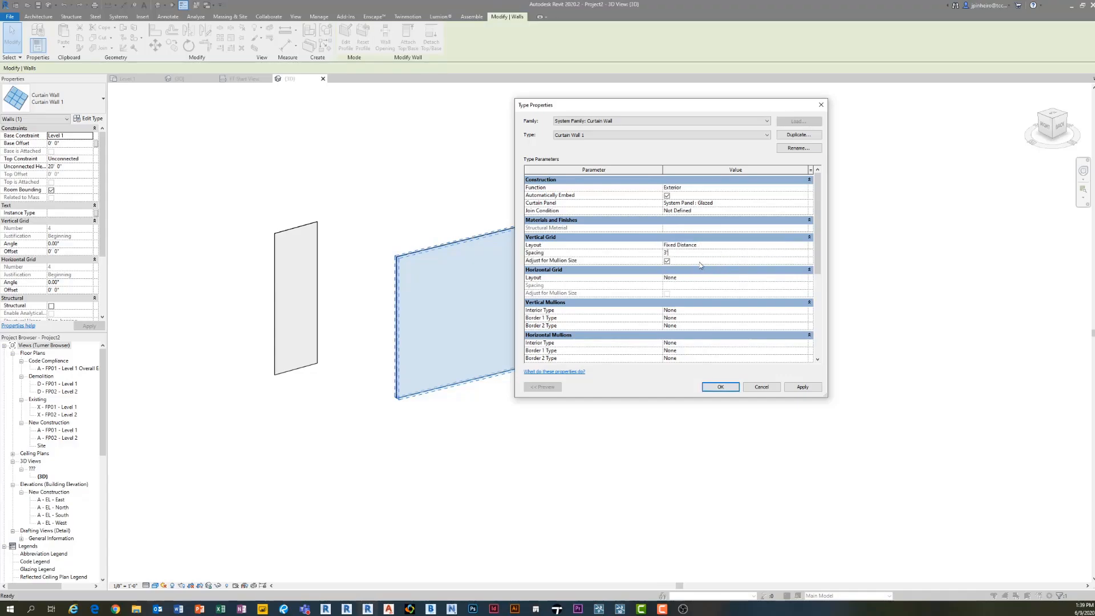
pyautogui.click(695, 280)
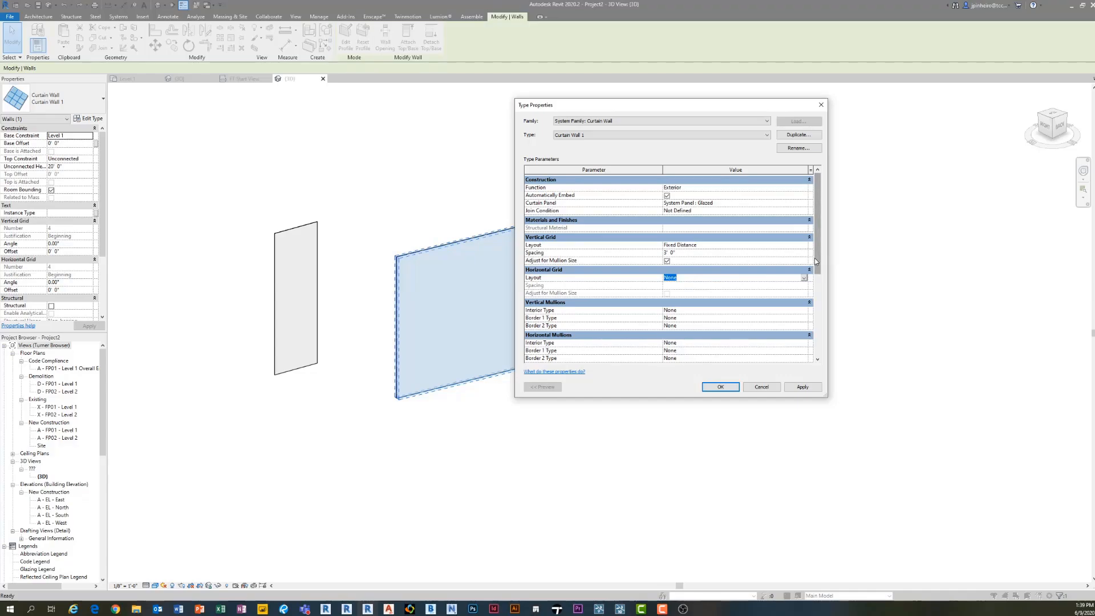
# Step: Set the vertical mullions' interior, border 1 and border 2 types to Rectangular Mullion : 1.75" x 6" EFCO Series 960 Storefront
pyautogui.scroll(-3, 778, 283)
pyautogui.click(758, 253)
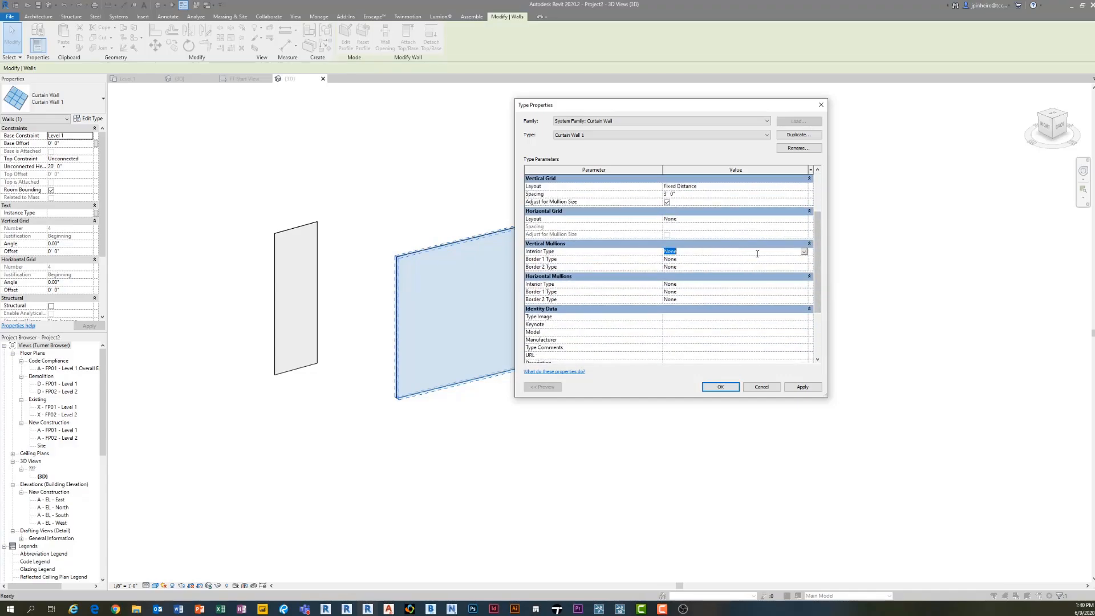
pyautogui.click(804, 252)
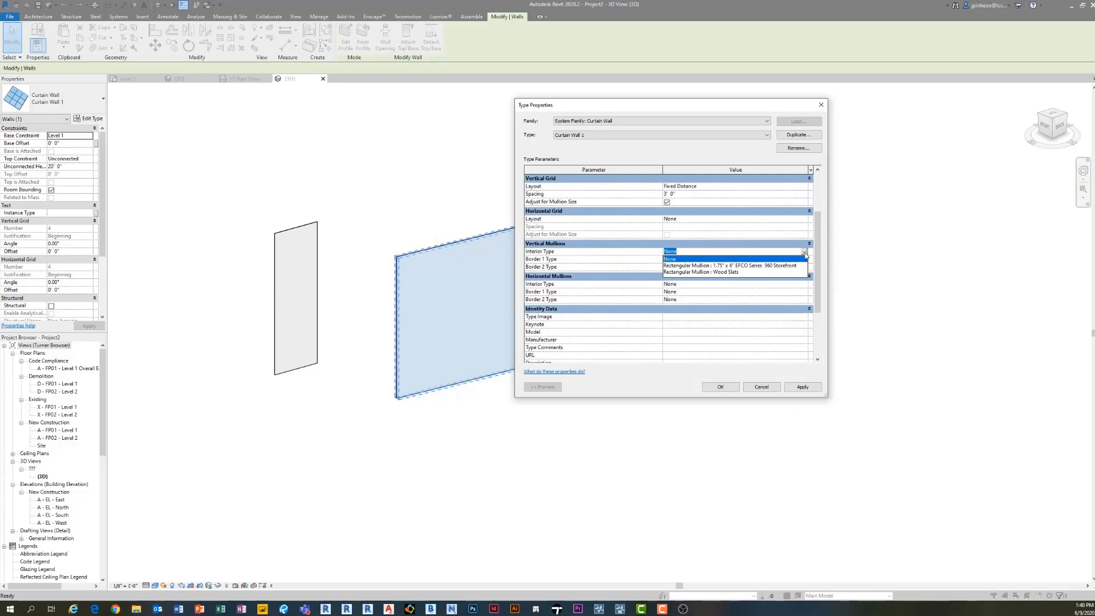
pyautogui.click(784, 266)
pyautogui.click(705, 260)
pyautogui.click(705, 260)
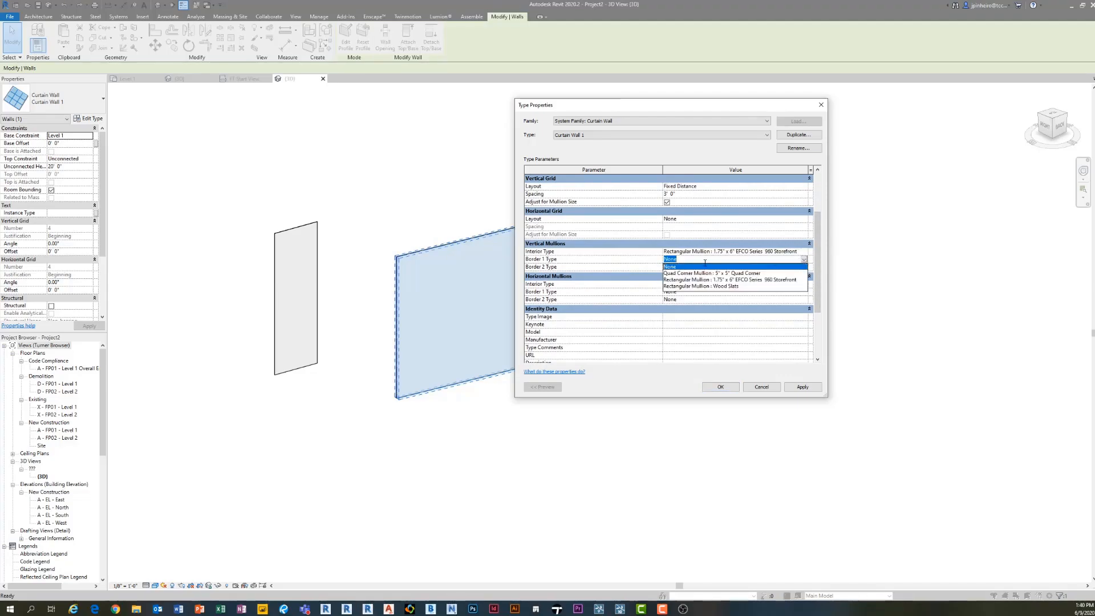
pyautogui.click(736, 279)
pyautogui.click(801, 267)
pyautogui.click(805, 267)
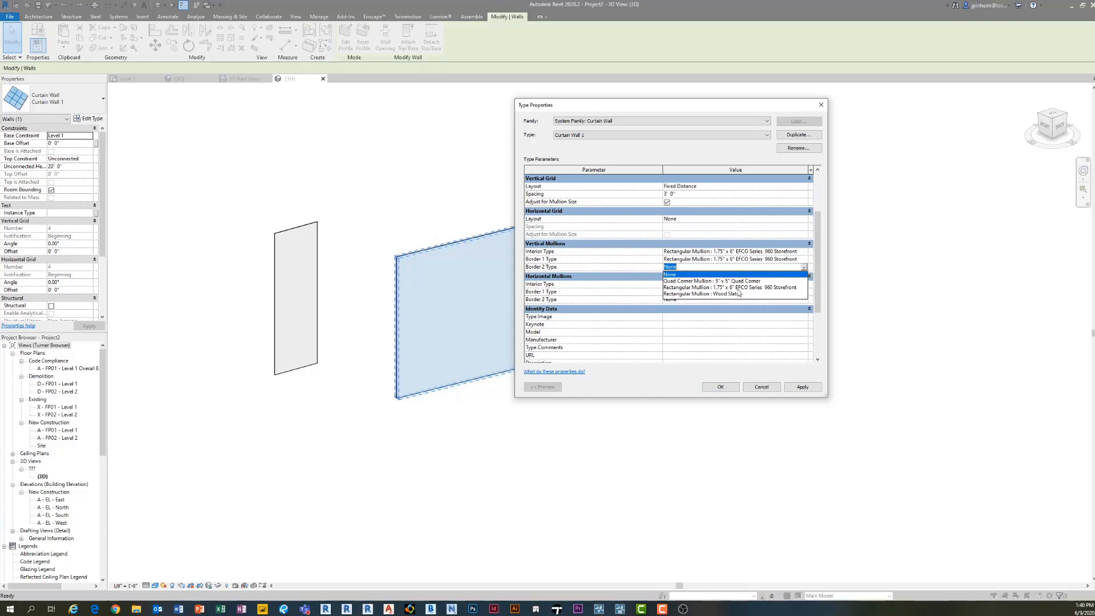
pyautogui.click(731, 287)
# Step: Set all three horizontal mullion types to Rectangular Mullion : 1.75" x 6" EFCO Series 960 Storefront and apply the type changes
pyautogui.click(802, 284)
pyautogui.click(804, 284)
pyautogui.click(722, 304)
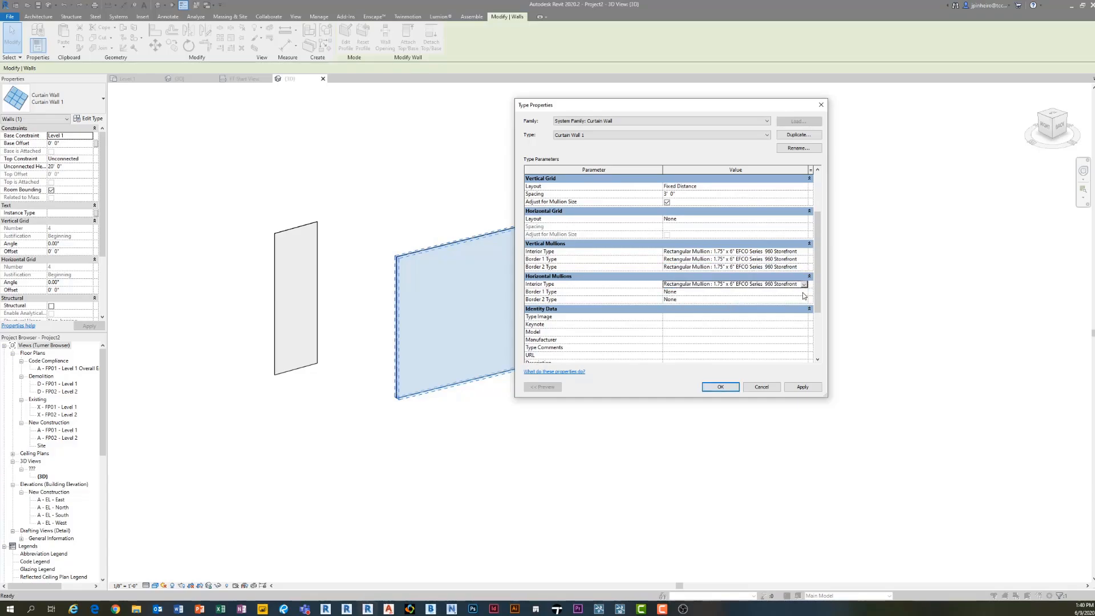
pyautogui.click(802, 291)
pyautogui.click(804, 291)
pyautogui.click(733, 312)
pyautogui.click(801, 300)
pyautogui.click(805, 299)
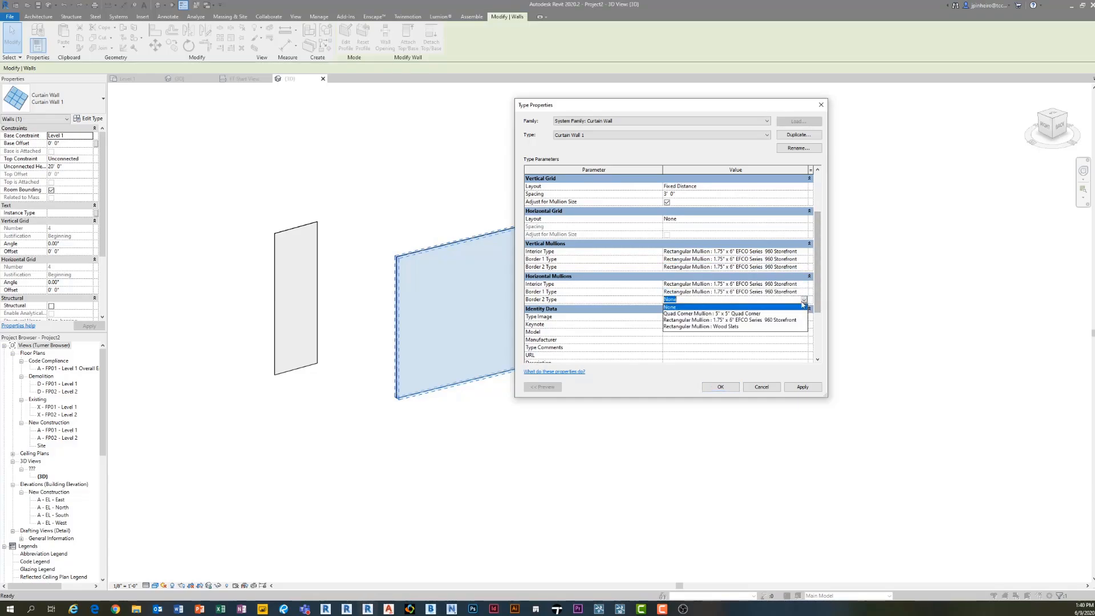
pyautogui.click(754, 321)
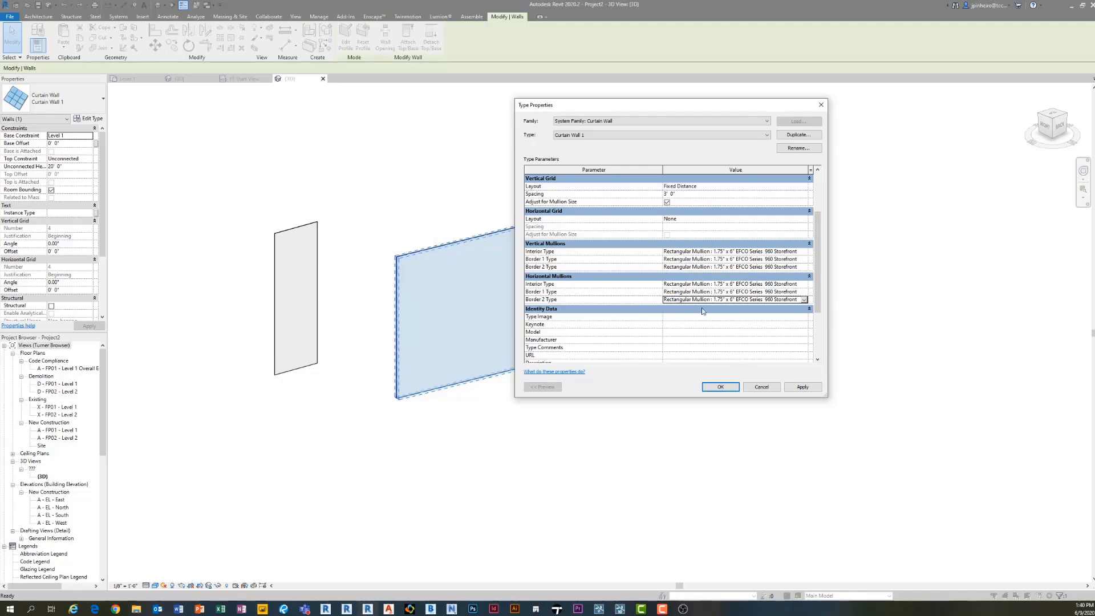
pyautogui.click(735, 387)
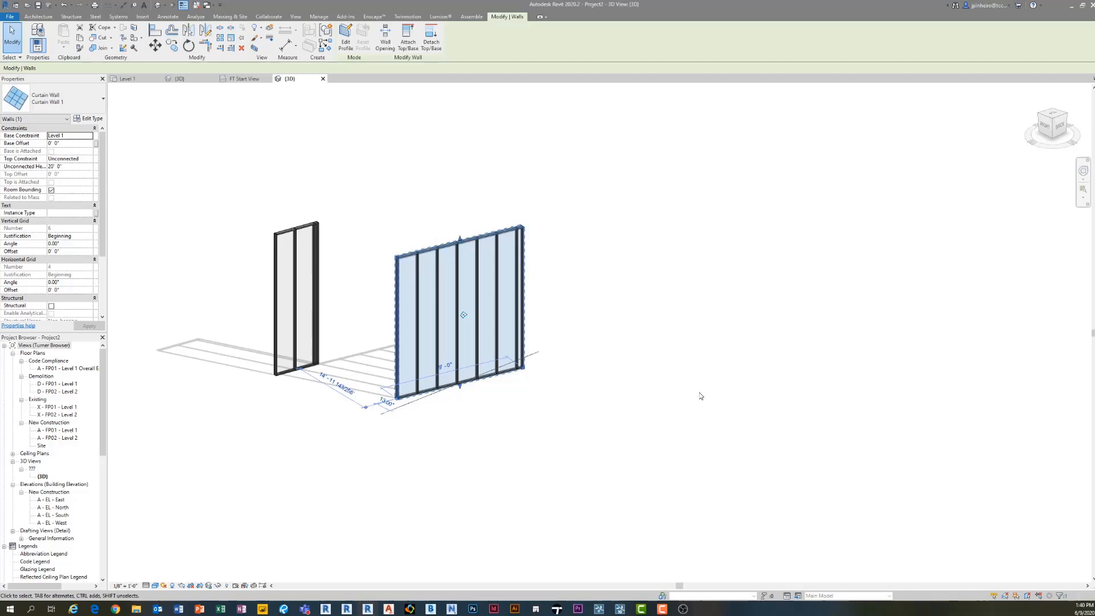
# Step: Lengthen the wider curtain wall by stretching its end farthest from the short wall outward
pyautogui.click(581, 415)
pyautogui.scroll(2, 514, 419)
pyautogui.moveTo(518, 421); pyautogui.dragTo(522, 420, button='middle')
pyautogui.click(452, 372)
pyautogui.moveTo(604, 363); pyautogui.dragTo(540, 411, button='middle')
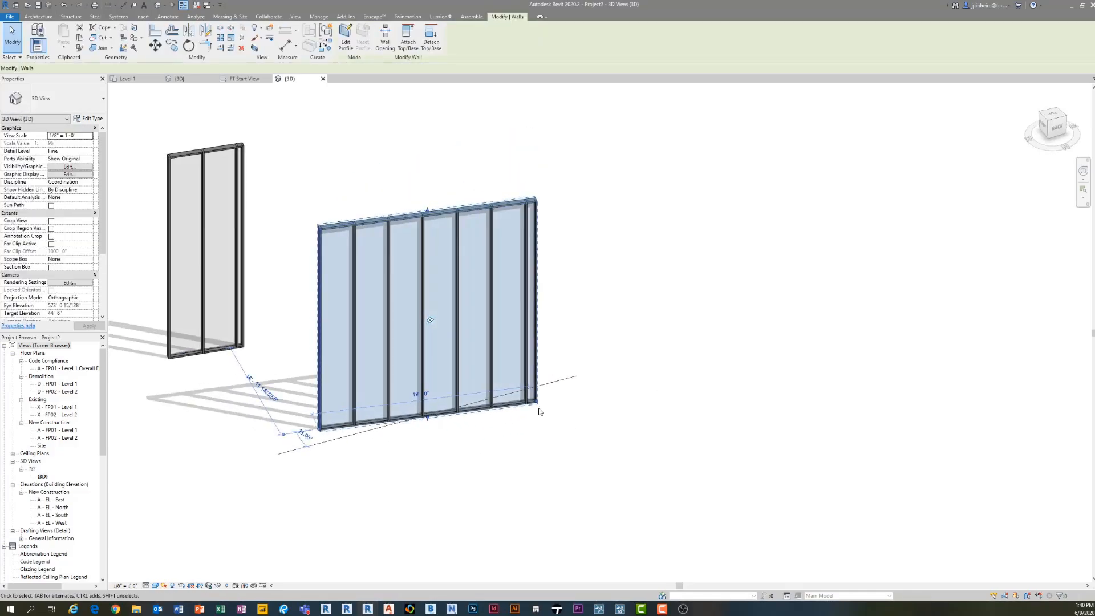
pyautogui.moveTo(537, 403); pyautogui.dragTo(702, 385)
pyautogui.keyDown('shift'); pyautogui.moveTo(702, 385); pyautogui.dragTo(572, 423, button='middle'); pyautogui.keyUp('shift')
pyautogui.click(571, 421)
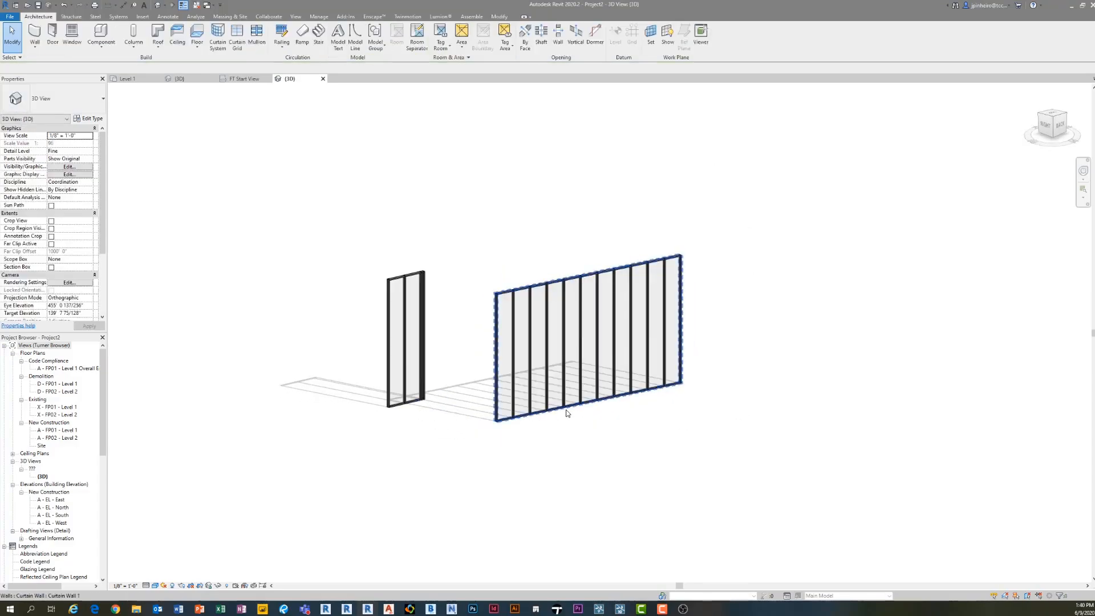
pyautogui.click(567, 413)
pyautogui.scroll(2, 616, 436)
pyautogui.click(623, 416)
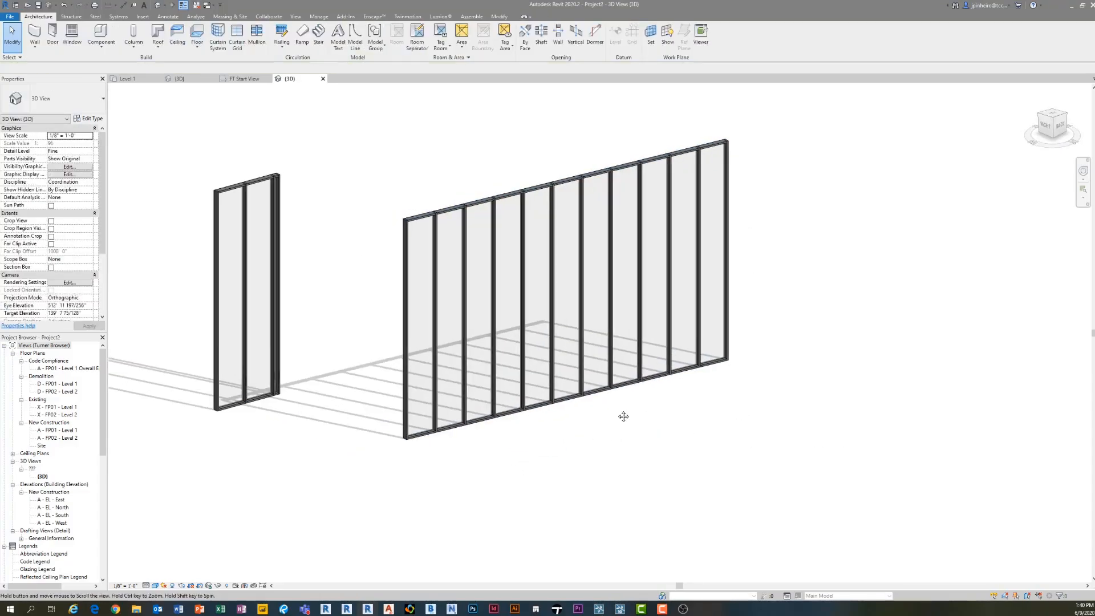
# Step: Add three horizontal curtain grid lines across all segments of the long wall: at mid-height, just above it, and 2' below it
pyautogui.click(237, 37)
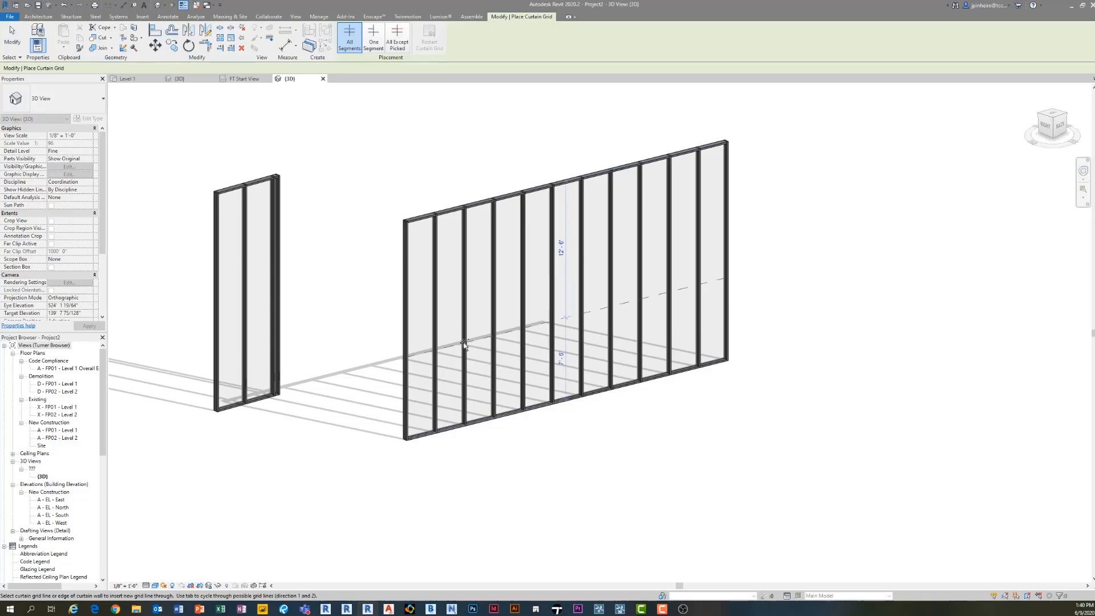
pyautogui.click(494, 303)
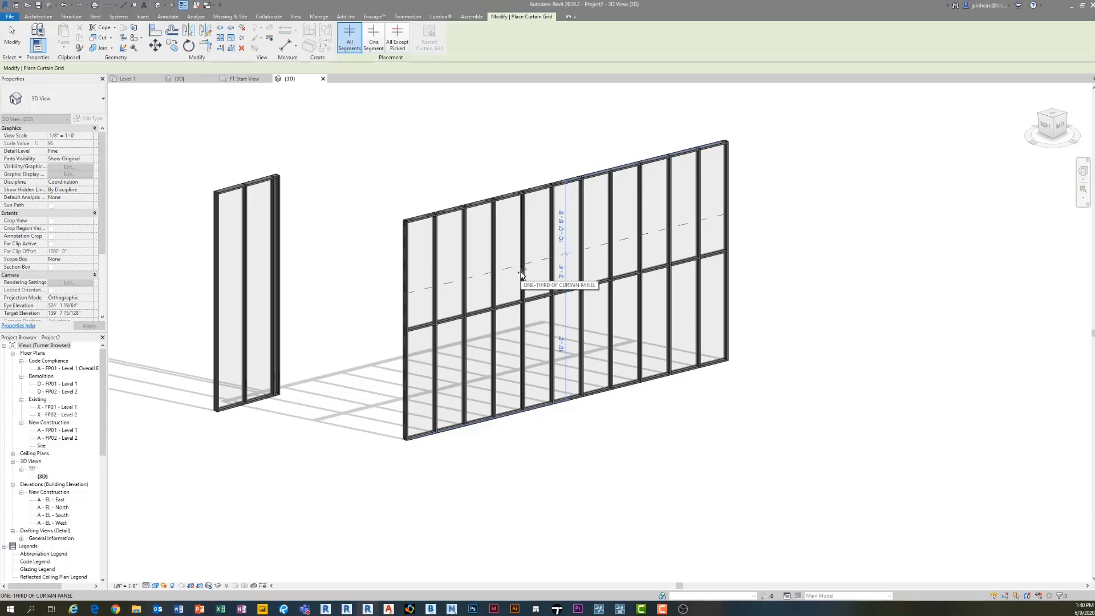
pyautogui.click(519, 290)
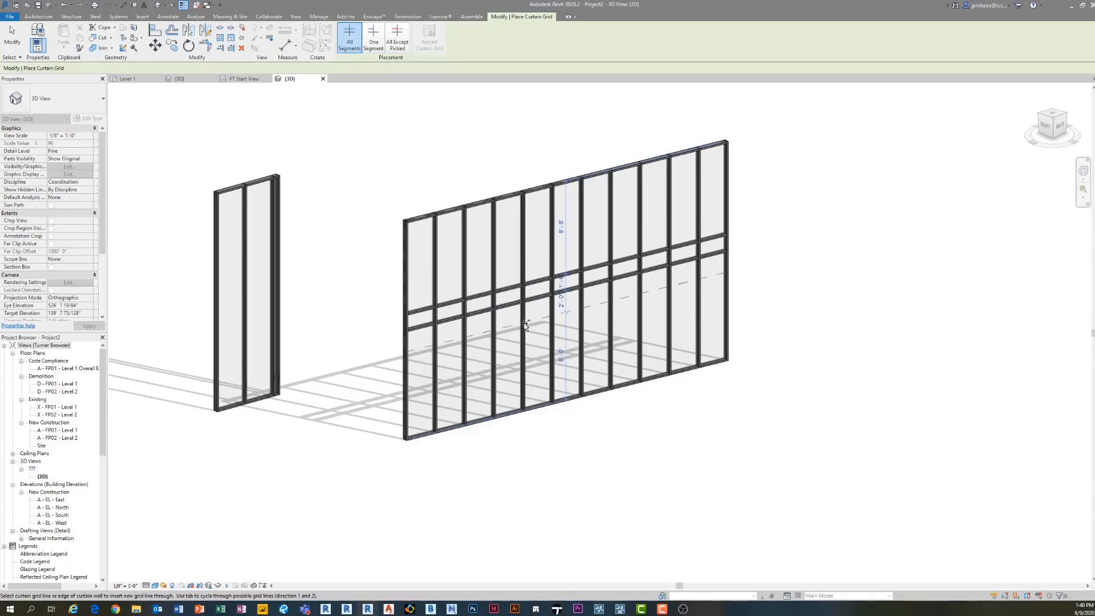
pyautogui.click(599, 378)
pyautogui.keyDown('shift'); pyautogui.moveTo(616, 392); pyautogui.dragTo(565, 381, button='middle'); pyautogui.keyUp('shift')
pyautogui.press('Escape')
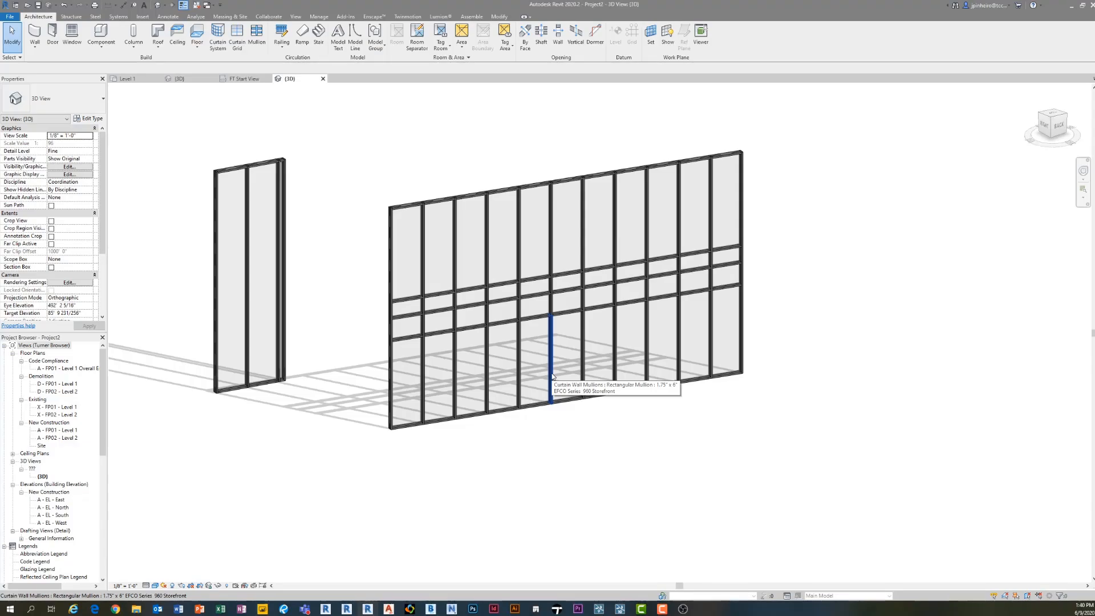
# Step: Examine the new horizontal mullions up close and check the middle grid line's distances to its neighbours
pyautogui.scroll(2, 530, 306)
pyautogui.moveTo(534, 308)
pyautogui.keyDown('shift'); pyautogui.mouseDown(button='middle')
pyautogui.moveTo(809, 358)
pyautogui.moveTo(660, 350)
pyautogui.moveTo(527, 319)
pyautogui.mouseUp(button='middle'); pyautogui.keyUp('shift')
pyautogui.scroll(3, 524, 316)
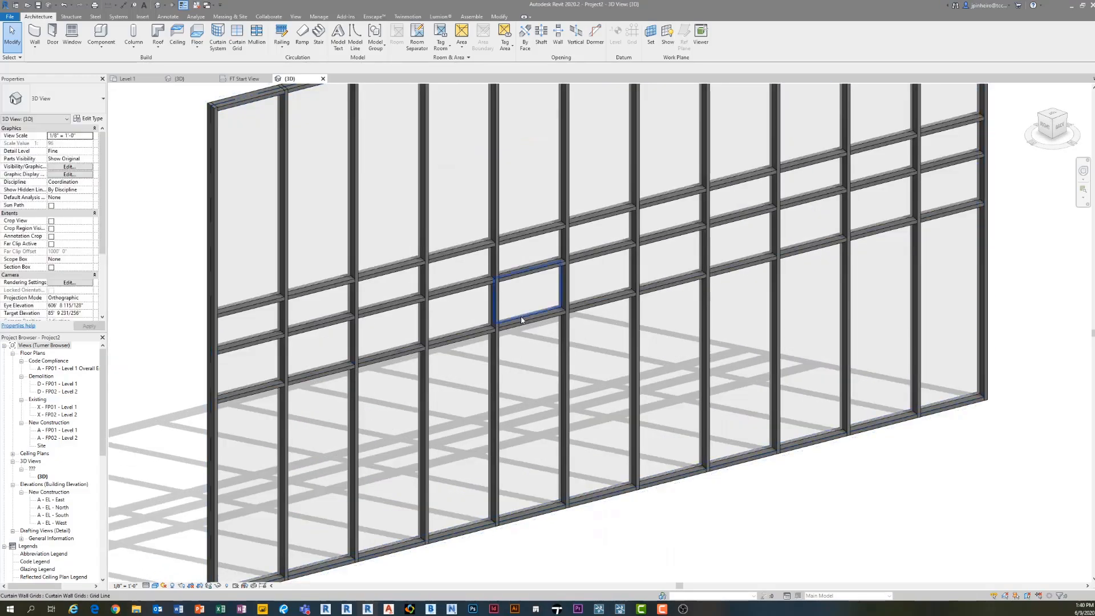
pyautogui.scroll(-3, 521, 319)
pyautogui.moveTo(592, 348); pyautogui.dragTo(482, 327, button='middle')
pyautogui.click(502, 295)
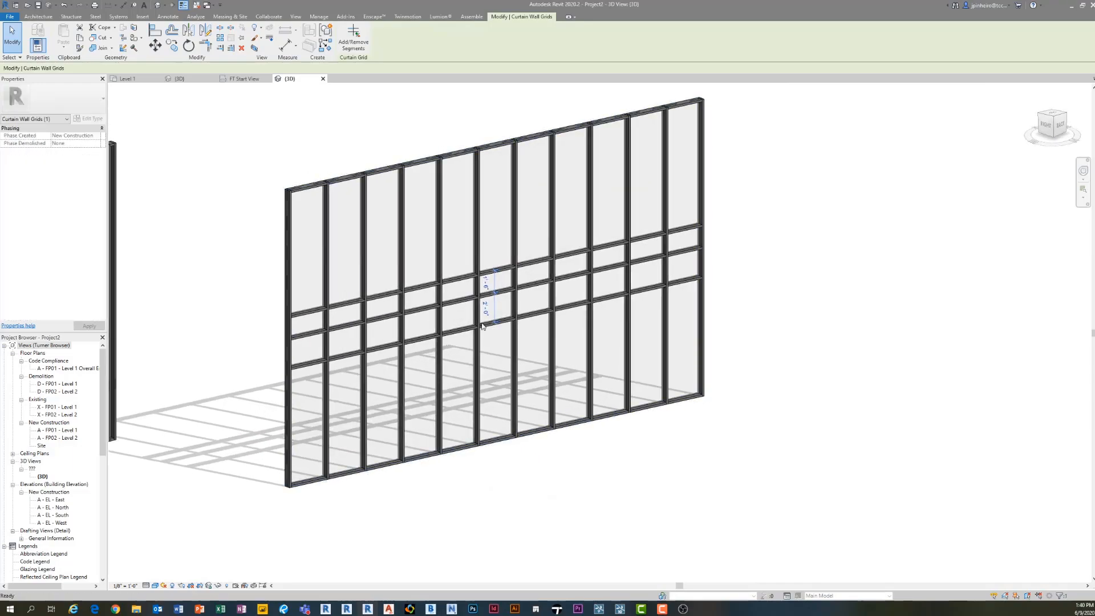
pyautogui.press('Escape')
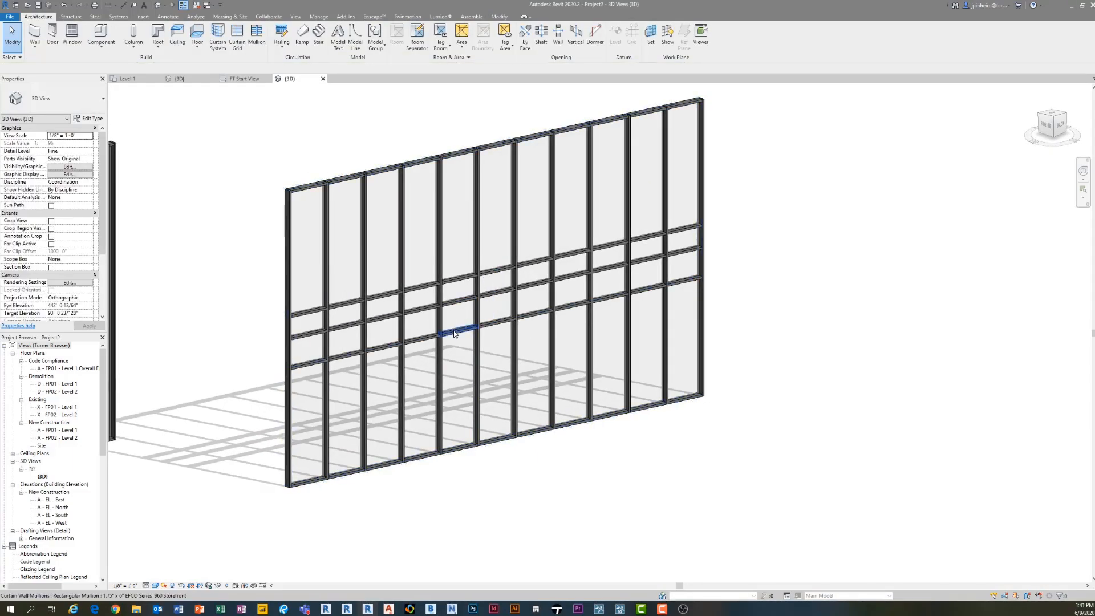
# Step: Set the upper horizontal grid line's distance from the middle horizontal grid line to 2'
pyautogui.click(455, 334)
pyautogui.scroll(3, 474, 319)
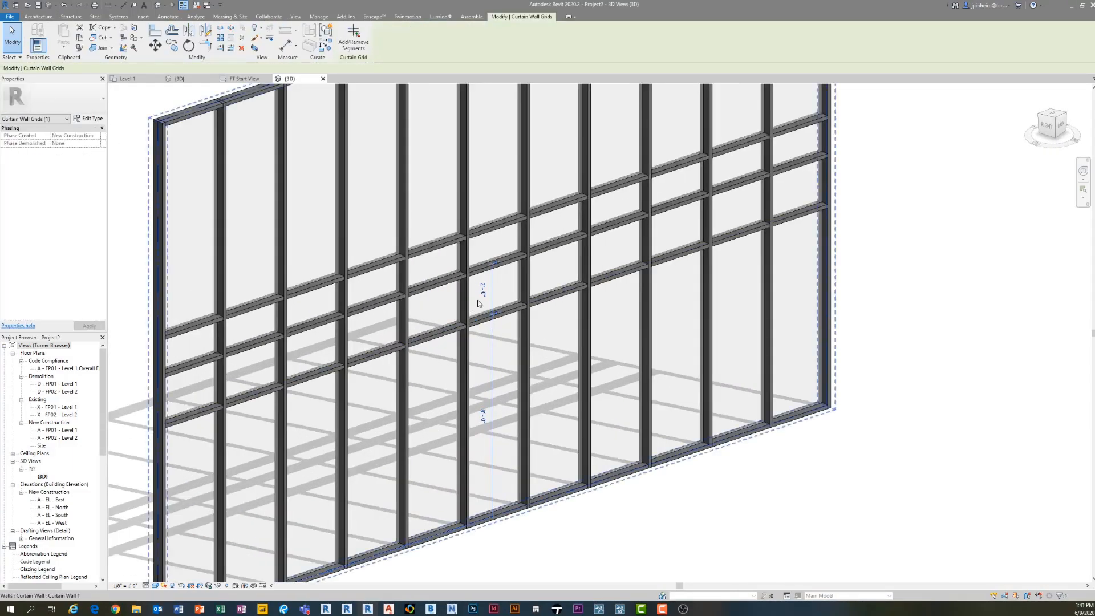
pyautogui.press('Escape')
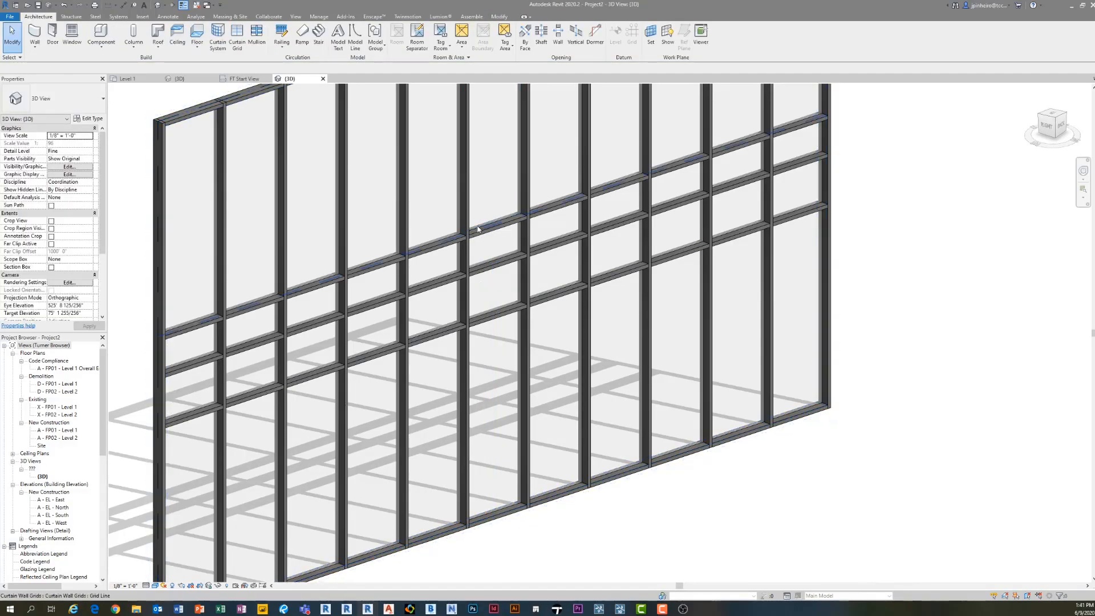
pyautogui.click(478, 230)
pyautogui.click(487, 244)
pyautogui.write('2')
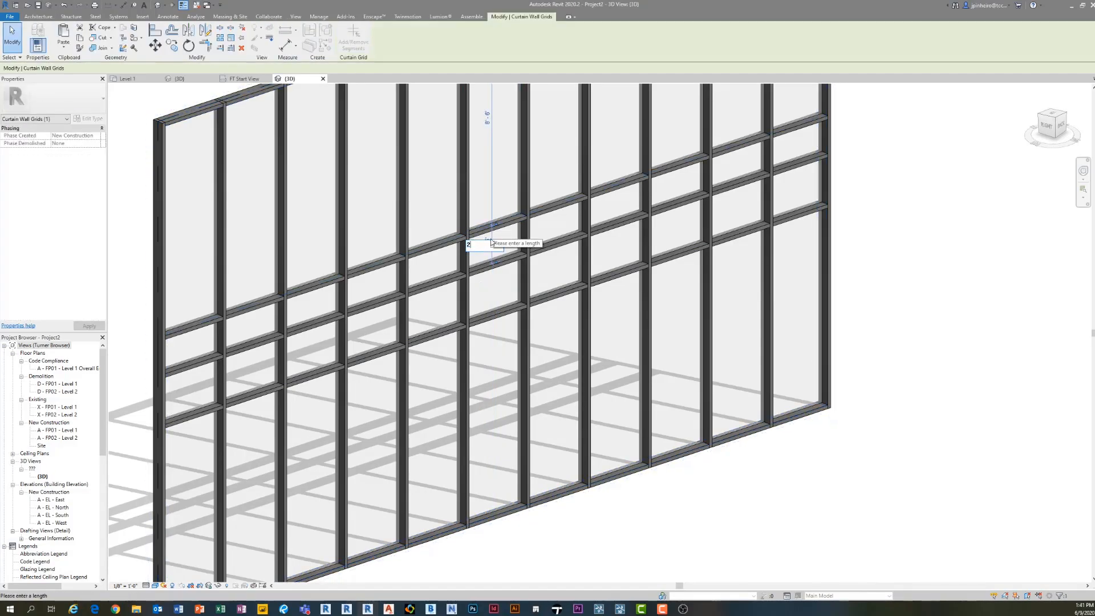
pyautogui.press('Return')
pyautogui.press('Escape')
# Step: Delete the short curtain wall standing apart from the long one
pyautogui.scroll(-2, 520, 248)
pyautogui.keyDown('shift'); pyautogui.moveTo(539, 276); pyautogui.dragTo(238, 291, button='middle'); pyautogui.keyUp('shift')
pyautogui.scroll(-2, 238, 291)
pyautogui.click(147, 255)
pyautogui.press('Delete')
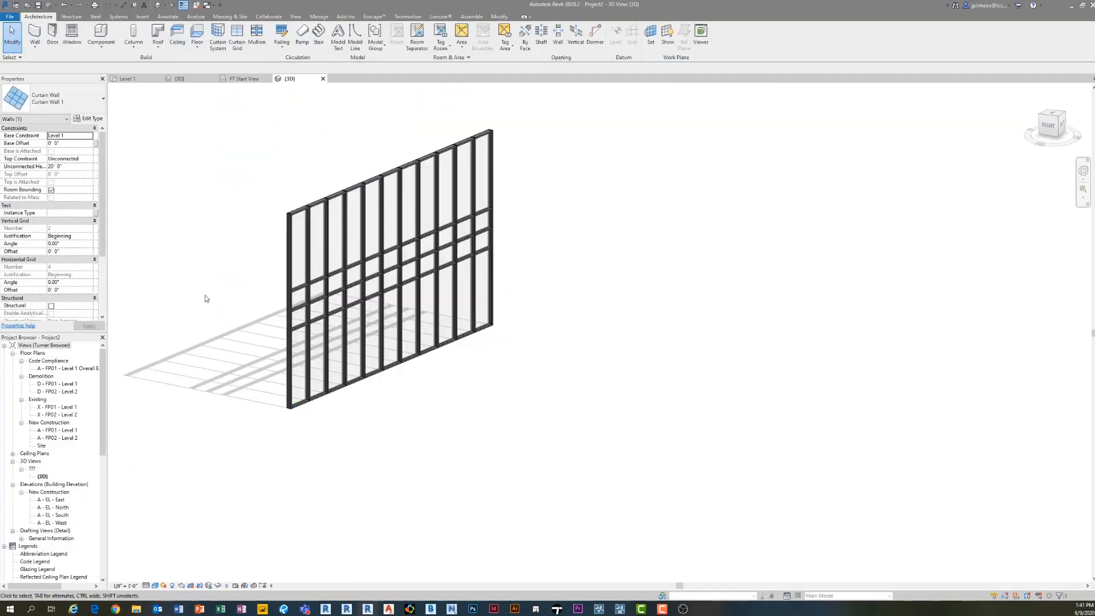
# Step: Cycle through the overlapping elements at an upper horizontal mullion and select the glazed panel above it
pyautogui.scroll(4, 356, 290)
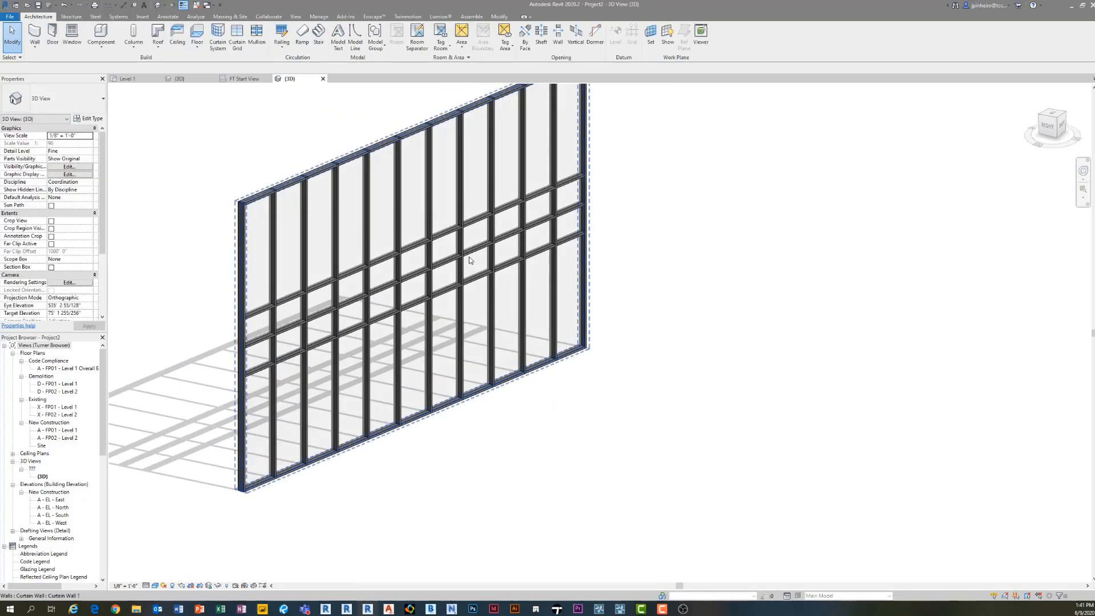
pyautogui.scroll(2, 429, 238)
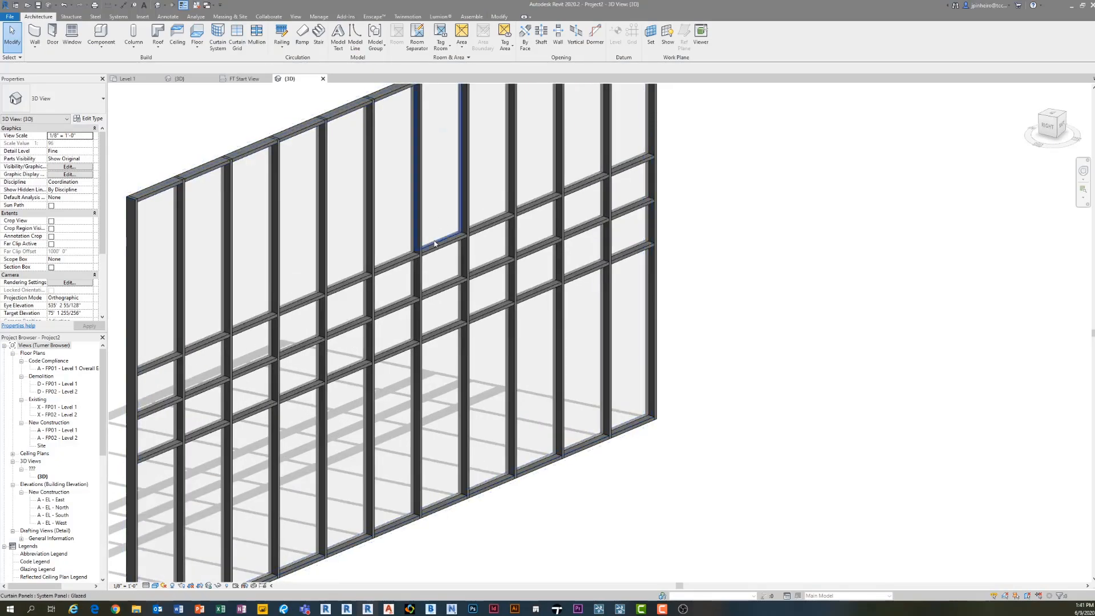
pyautogui.scroll(2, 442, 251)
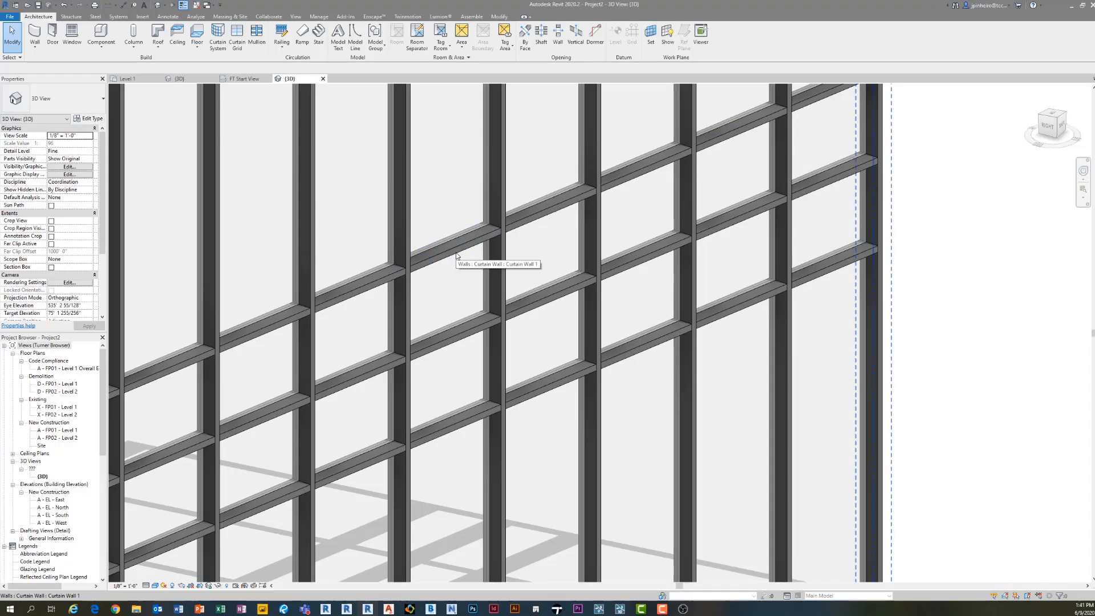
pyautogui.press('Tab')
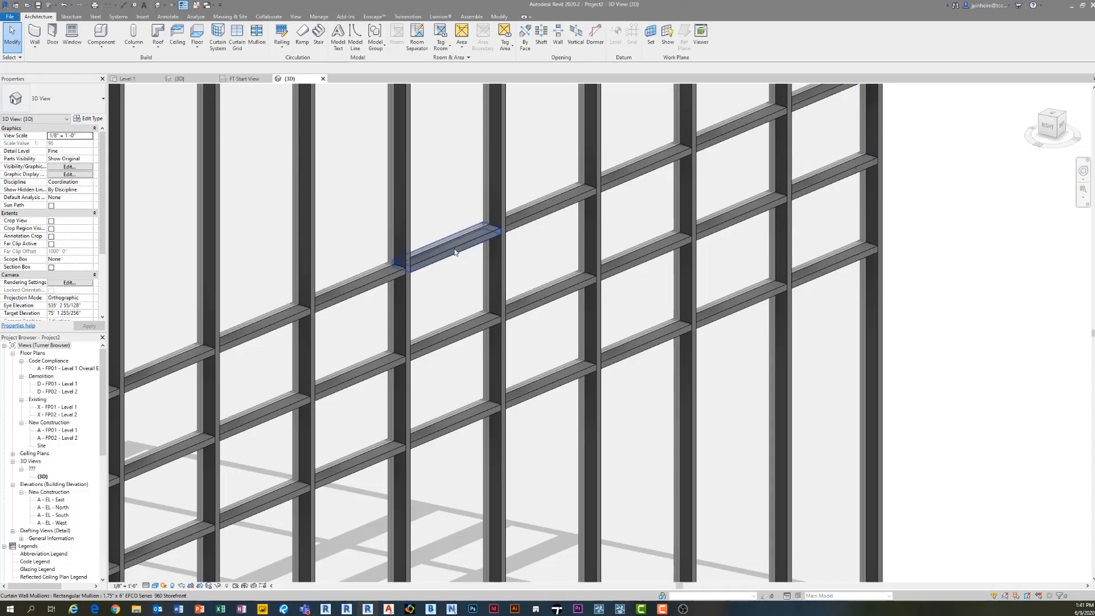
pyautogui.press('Tab')
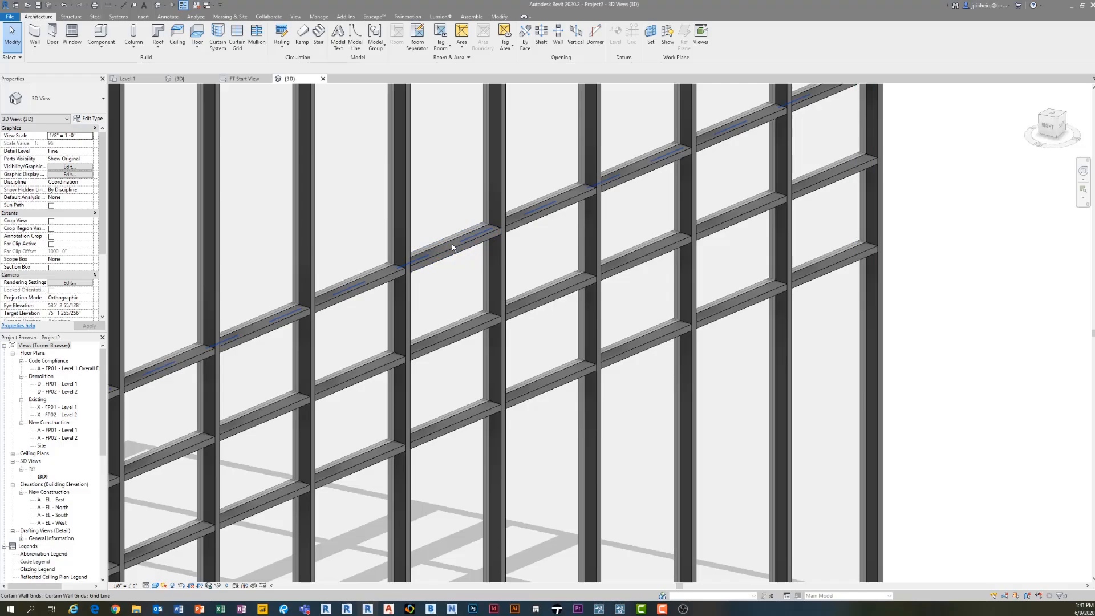
pyautogui.press('Tab')
pyautogui.click(452, 244)
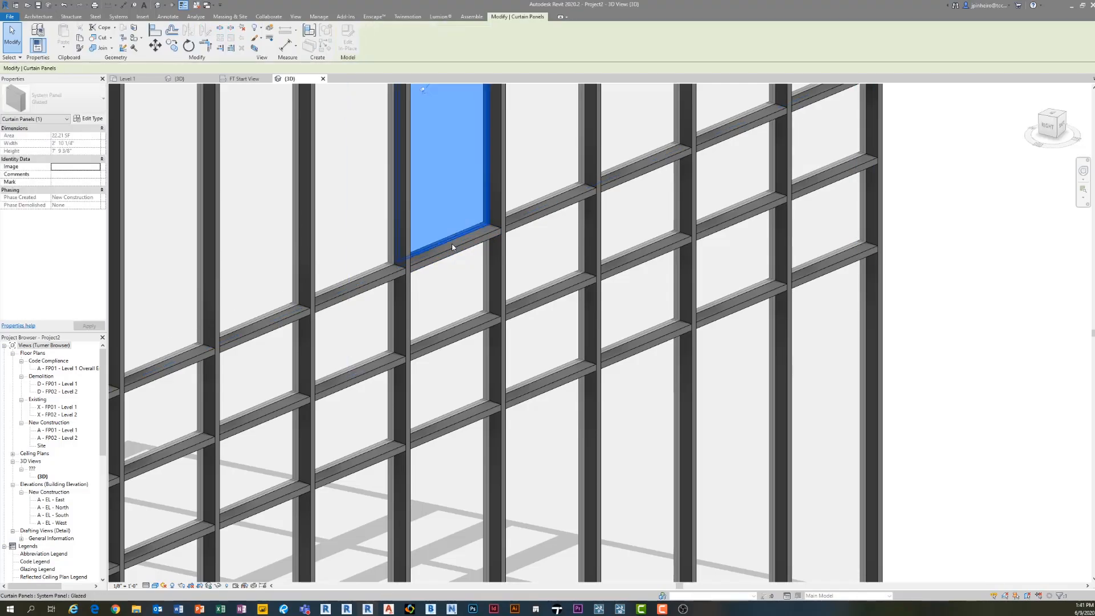
pyautogui.press('Escape')
# Step: Cycle the selection at the same mullion to its horizontal grid line and check that line's distances to its neighbours
pyautogui.scroll(-1, 452, 244)
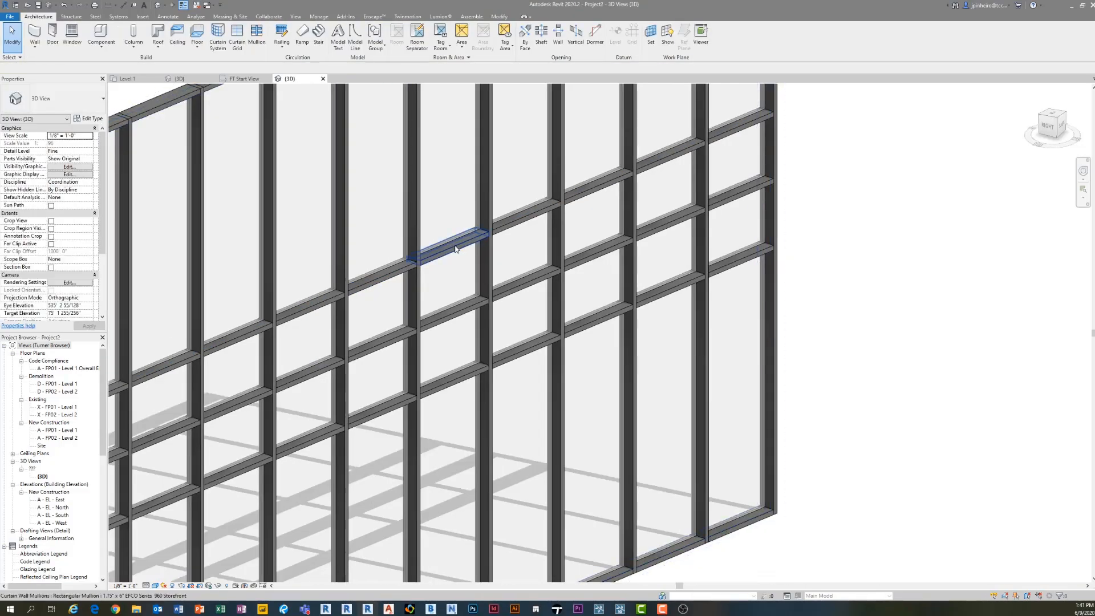
pyautogui.press('Tab')
pyautogui.press('Tab')
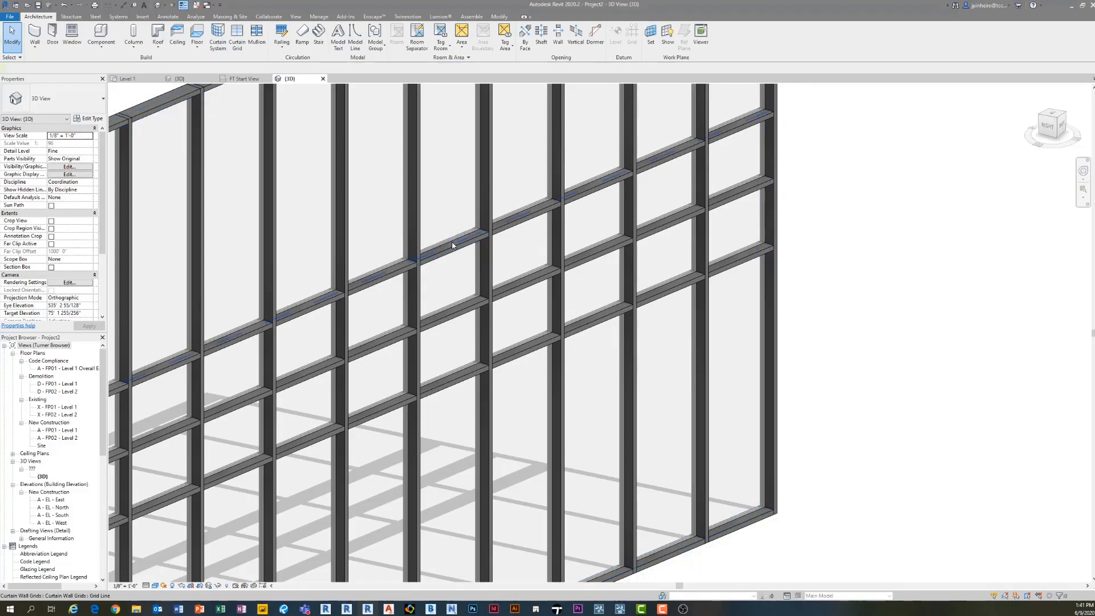
pyautogui.click(452, 243)
pyautogui.scroll(-3, 451, 244)
pyautogui.keyDown('shift'); pyautogui.moveTo(538, 317); pyautogui.dragTo(483, 315, button='middle'); pyautogui.keyUp('shift')
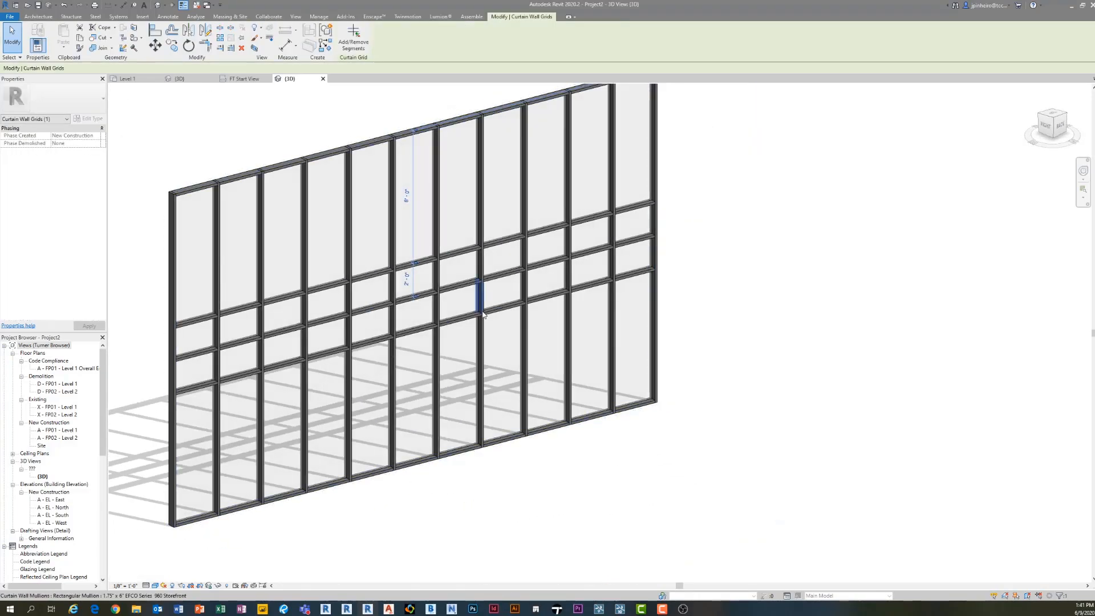
pyautogui.press('Escape')
# Step: Examine the mullion and panel layout up close, selecting a tall glazed panel above the upper horizontal mullions near mid-wall
pyautogui.scroll(2, 477, 227)
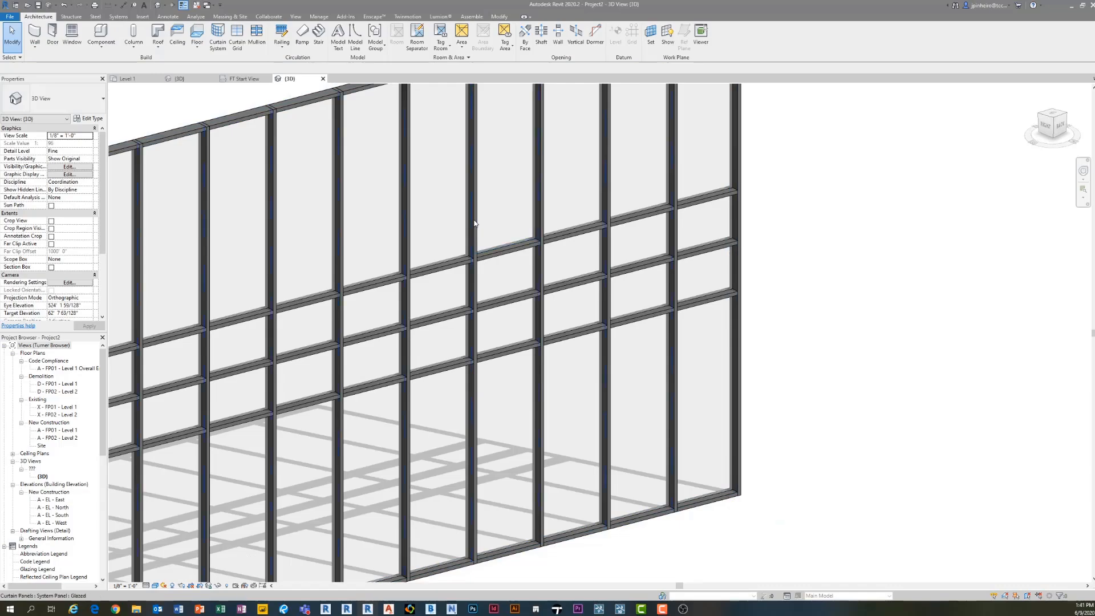
pyautogui.scroll(2, 481, 243)
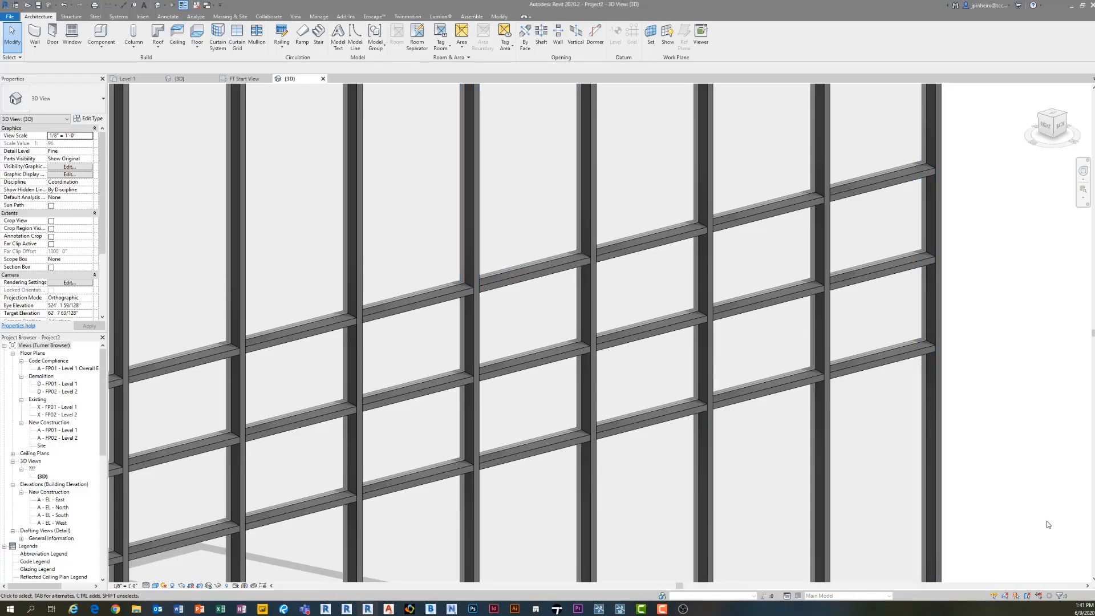
pyautogui.scroll(-5, 523, 319)
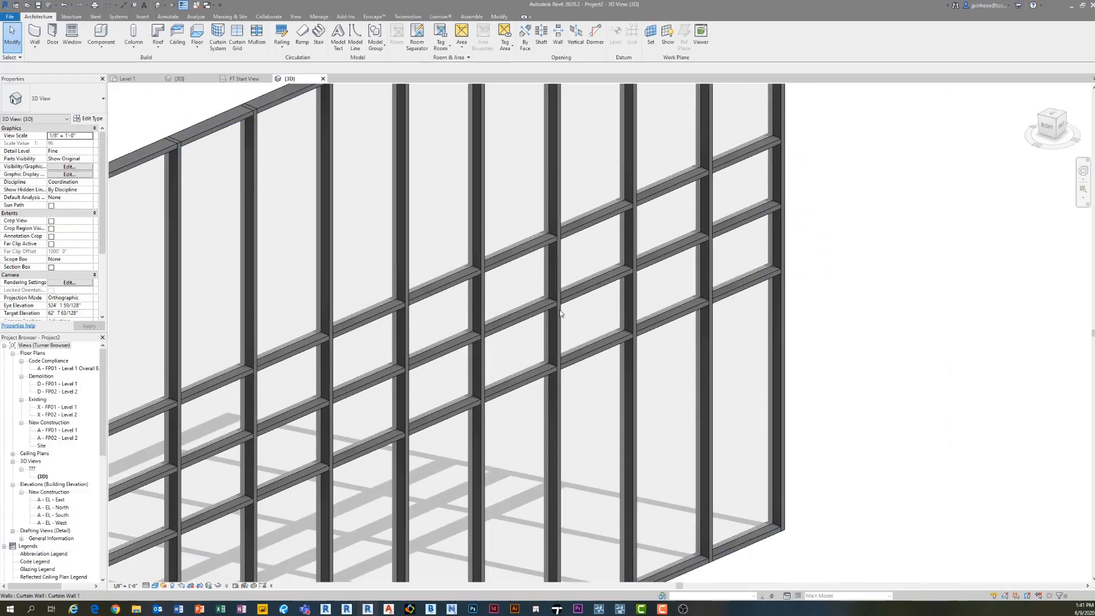
pyautogui.scroll(4, 521, 331)
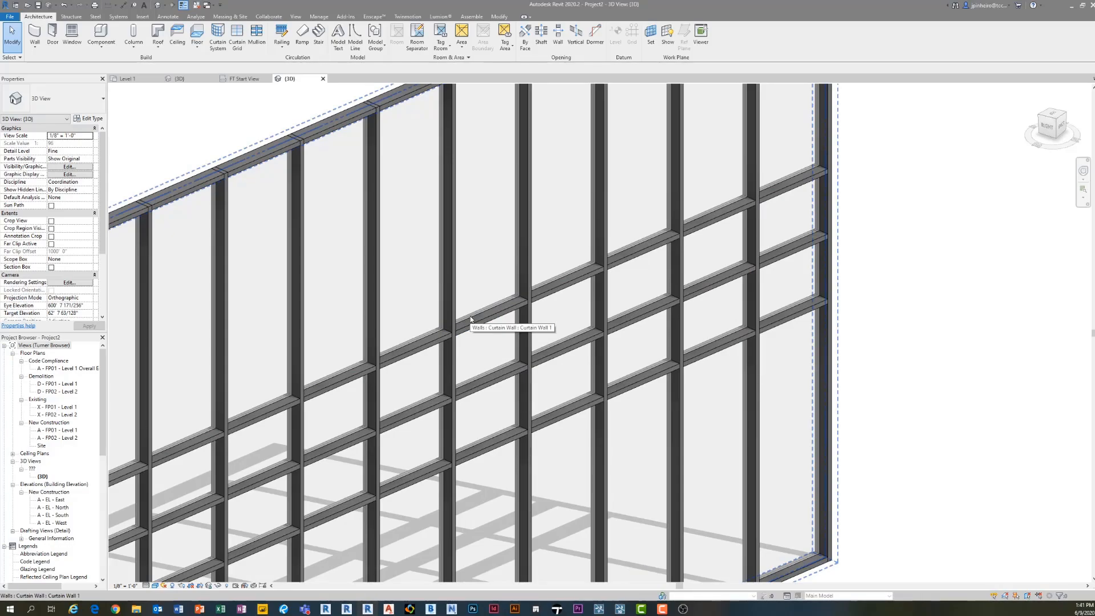
pyautogui.press('Tab')
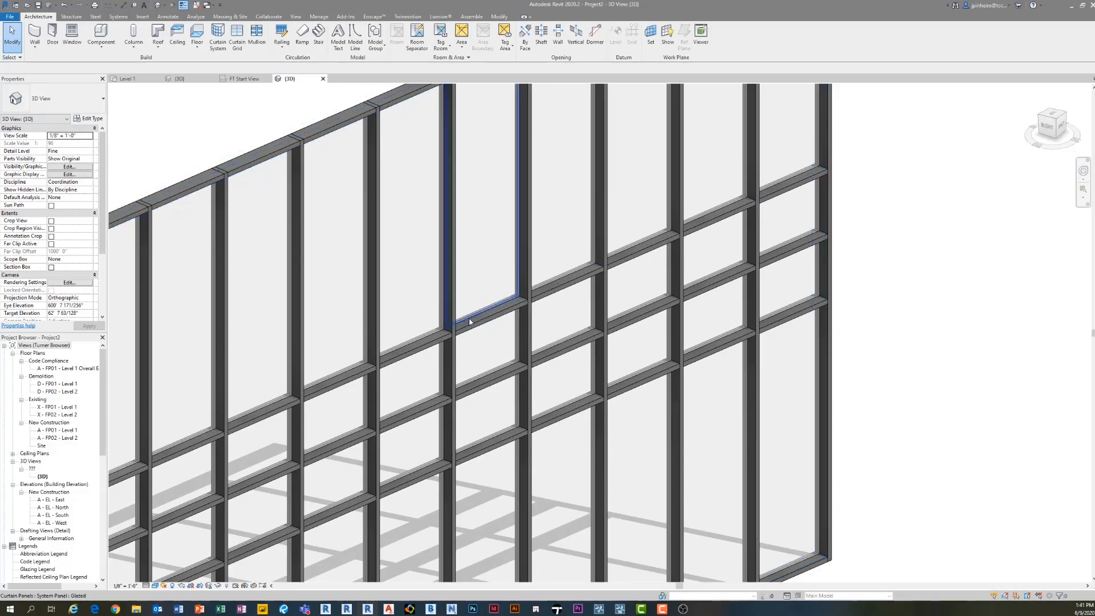
pyautogui.click(468, 316)
pyautogui.scroll(-2, 471, 314)
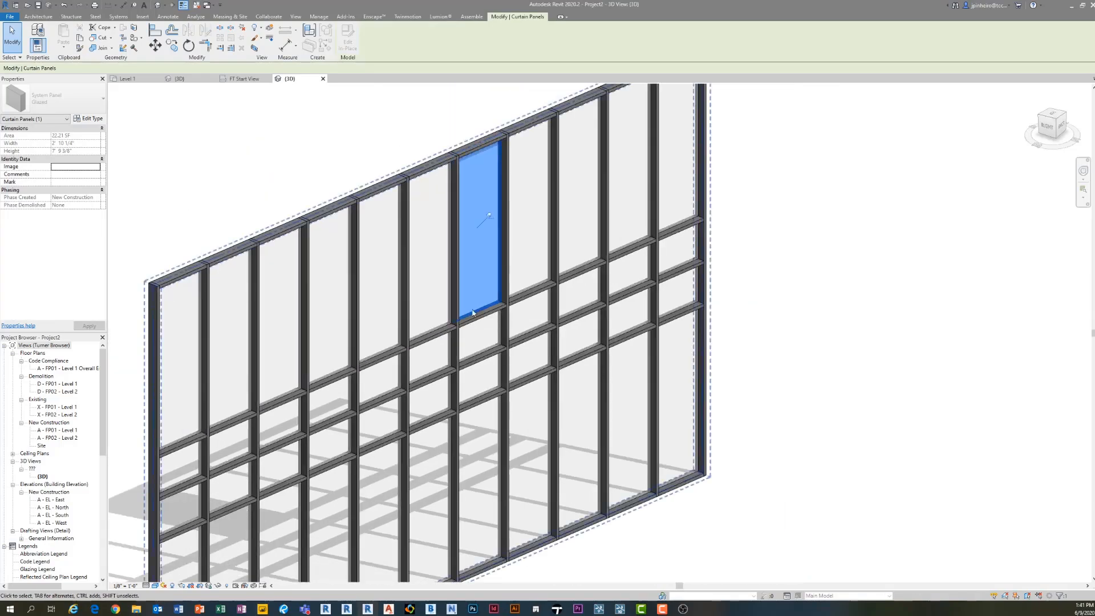
pyautogui.press('Escape')
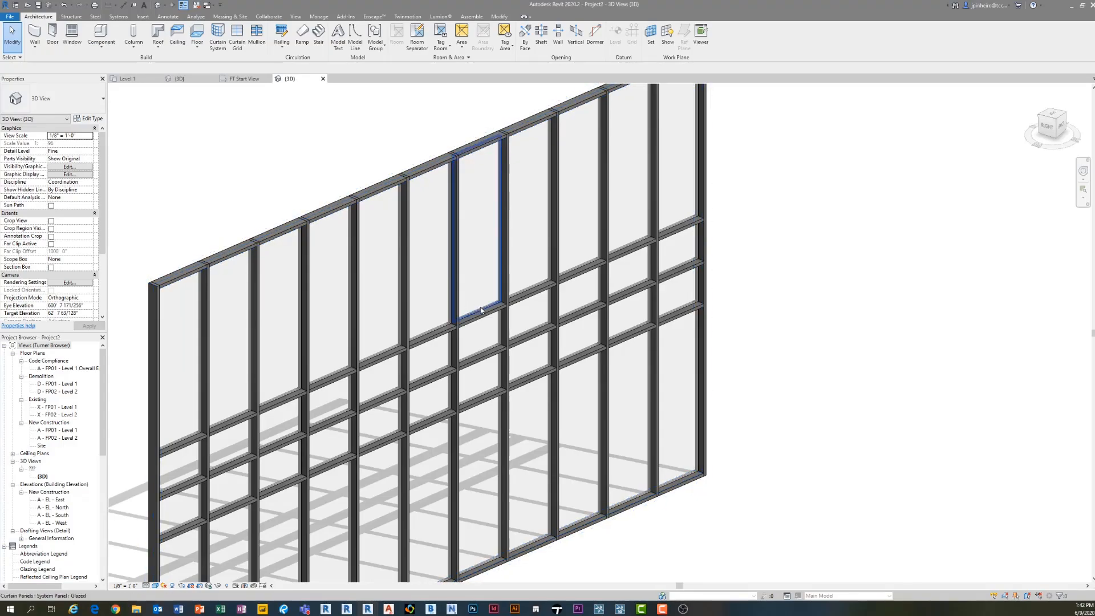
pyautogui.click(481, 311)
pyautogui.press('Escape')
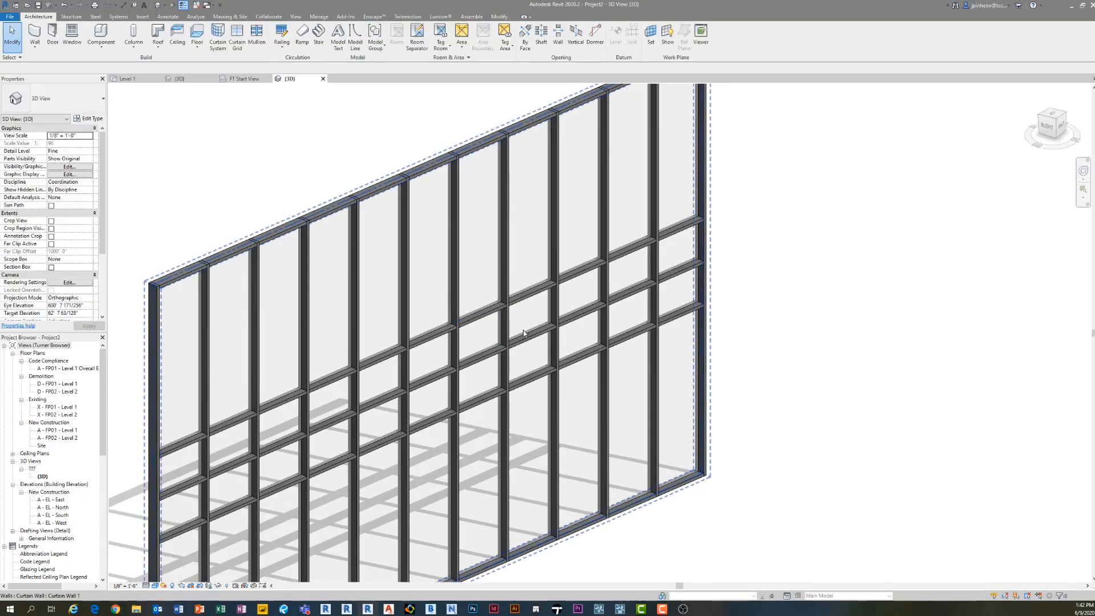
# Step: Show the whole curtain wall straight on from the back and try a window selection across its band of small panels
pyautogui.click(523, 322)
pyautogui.keyDown('shift'); pyautogui.moveTo(523, 322); pyautogui.dragTo(452, 317, button='middle'); pyautogui.keyUp('shift')
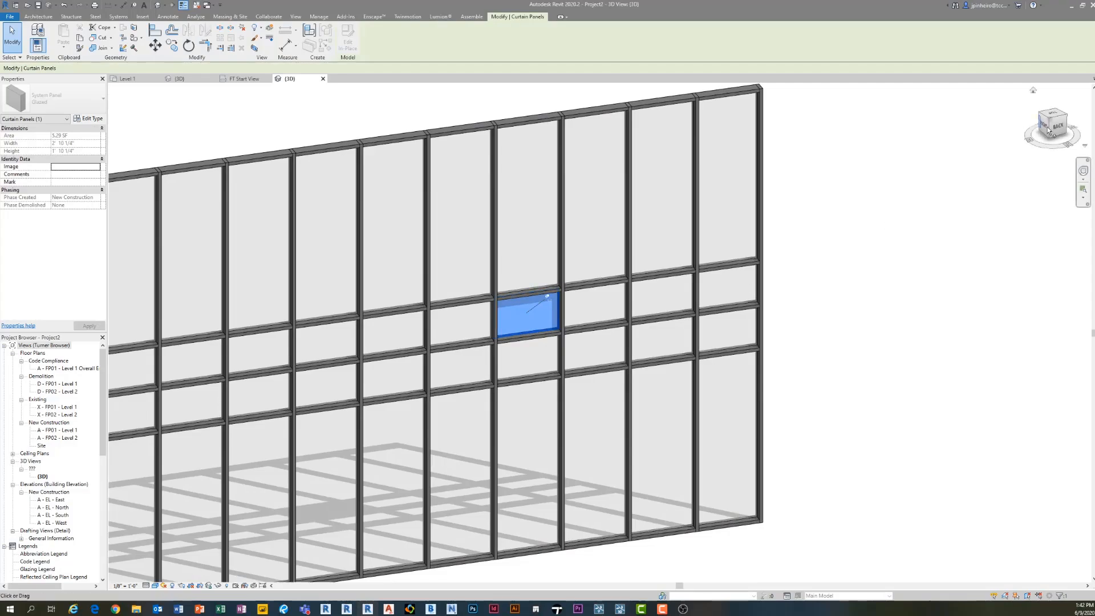
pyautogui.click(1049, 129)
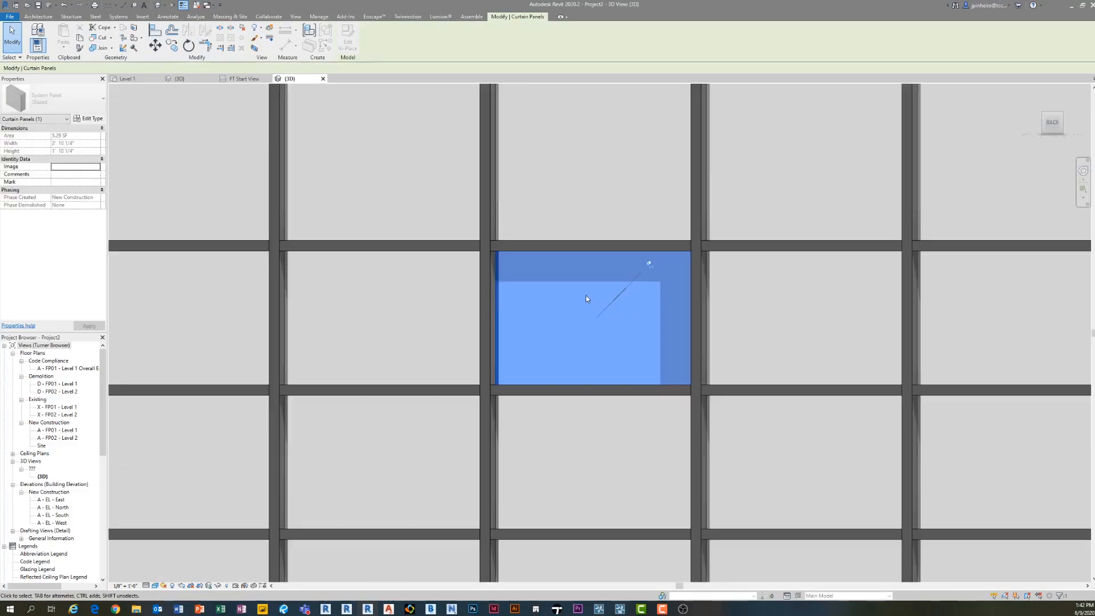
pyautogui.scroll(-5, 586, 295)
pyautogui.press('Escape')
pyautogui.moveTo(217, 266); pyautogui.dragTo(802, 335)
pyautogui.press('Escape')
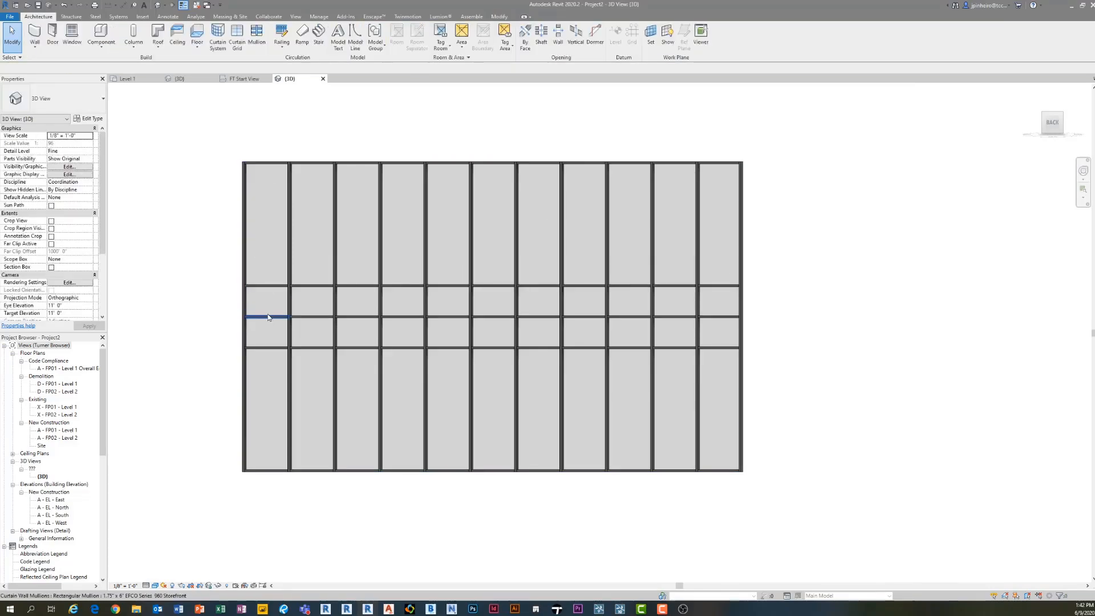
# Step: Change every panel in the row between the middle and upper horizontal grid lines to System Panel : Solid - Insulated
pyautogui.scroll(2, 269, 318)
pyautogui.click(265, 316)
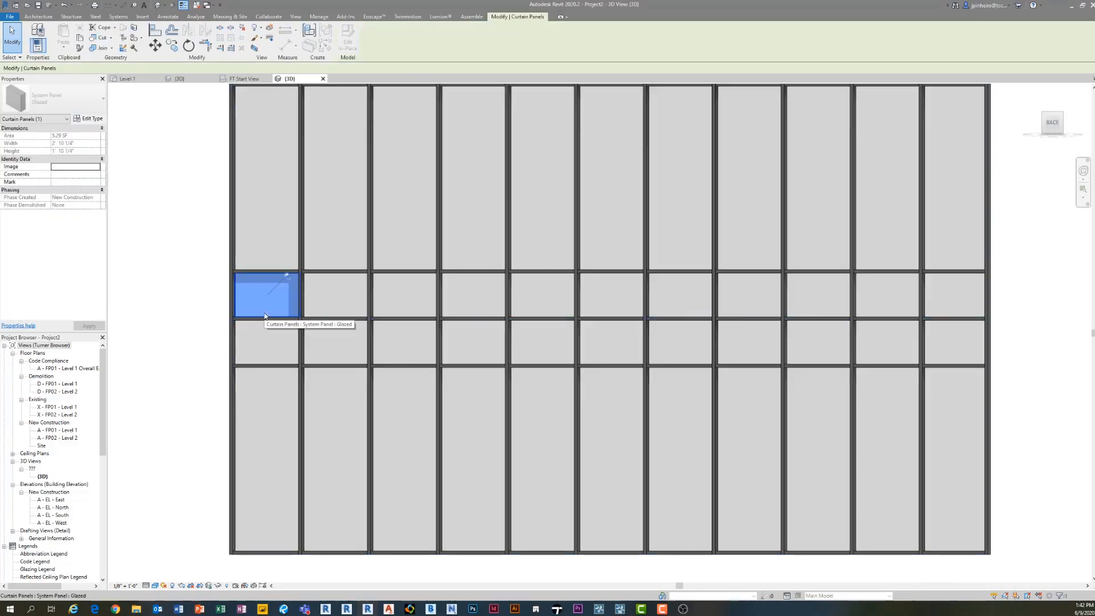
pyautogui.rightClick(264, 315)
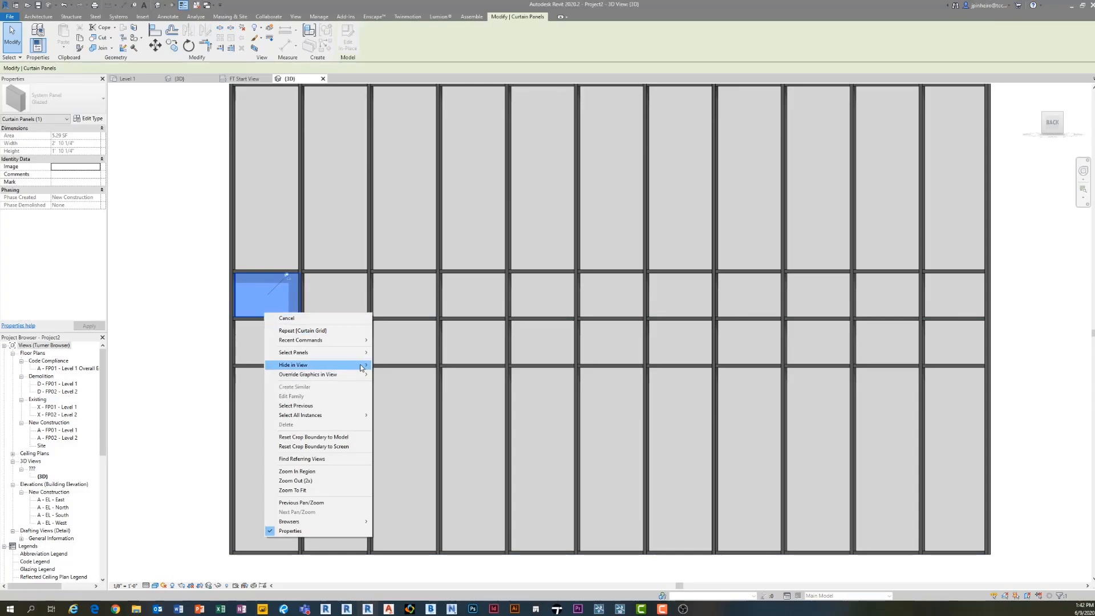
pyautogui.moveTo(346, 352)
pyautogui.click(421, 362)
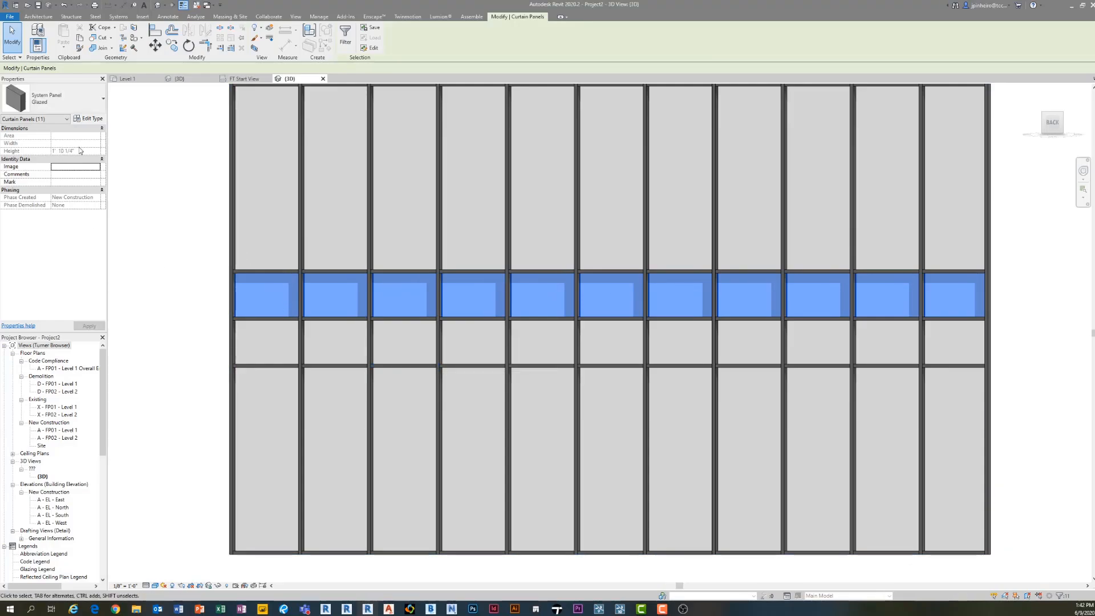
pyautogui.click(57, 99)
pyautogui.scroll(-2, 78, 228)
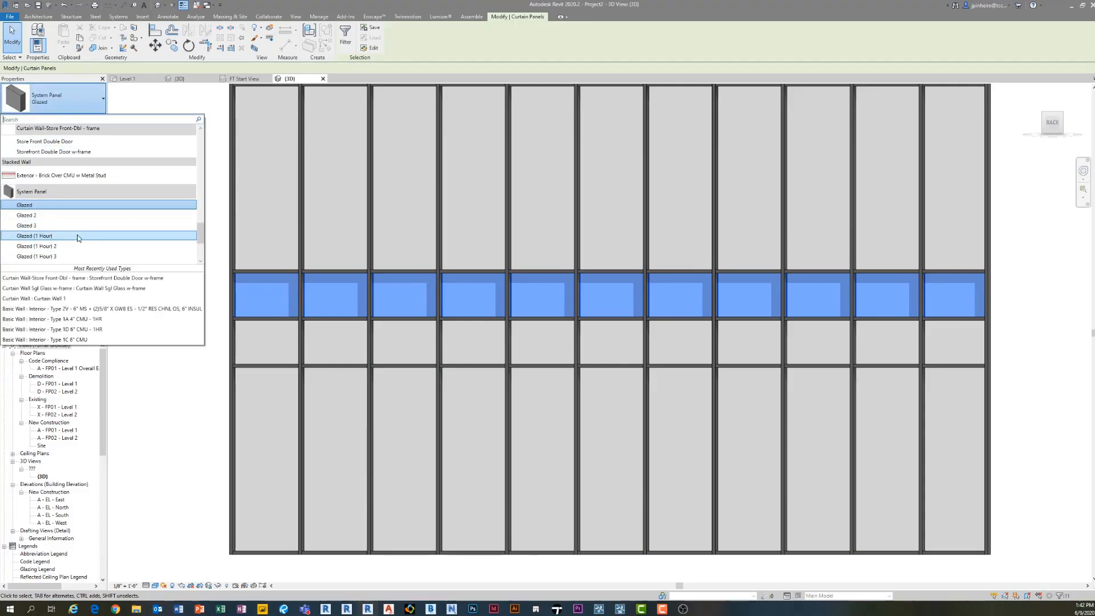
pyautogui.scroll(-1, 82, 231)
pyautogui.scroll(-1, 90, 233)
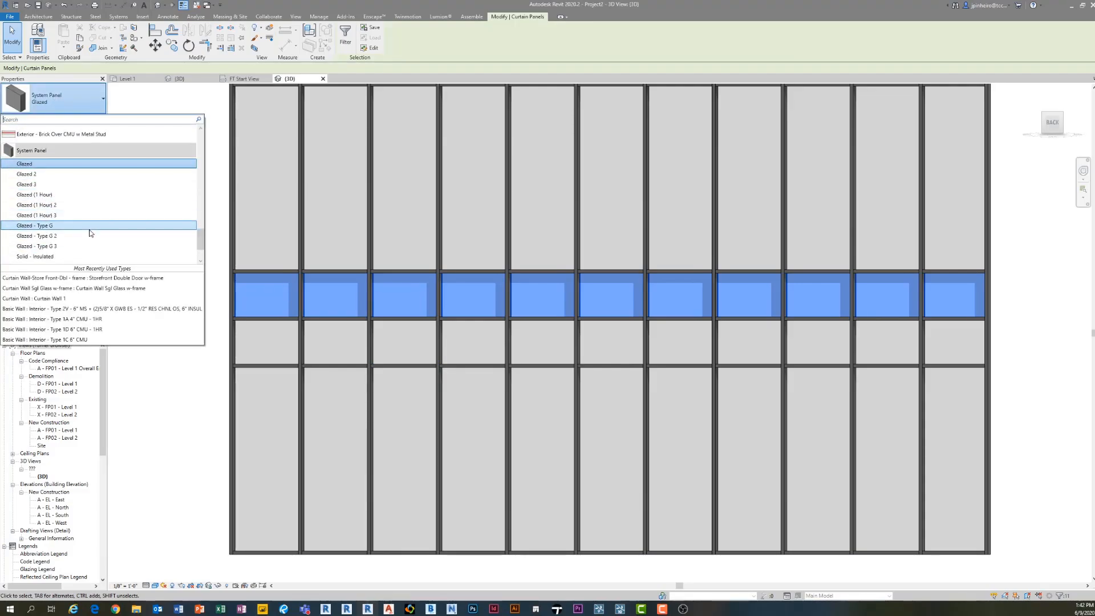
pyautogui.scroll(-1, 90, 233)
pyautogui.click(89, 245)
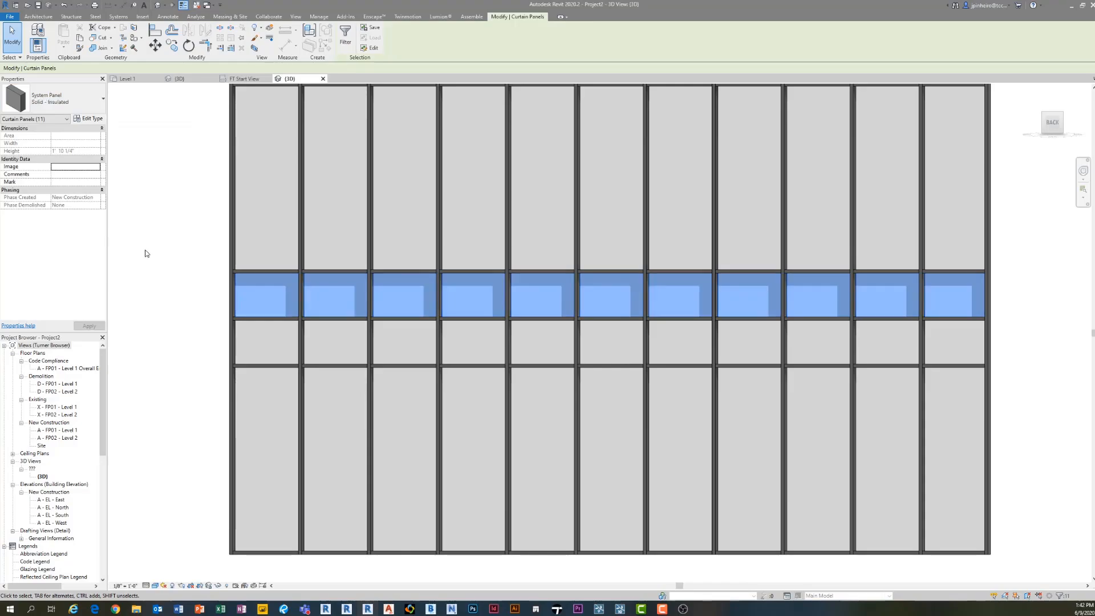
pyautogui.click(171, 243)
# Step: Inspect the row of solid insulated panels from an angled 3D view, both up close and across the whole wall
pyautogui.keyDown('shift'); pyautogui.moveTo(171, 243); pyautogui.dragTo(471, 336, button='middle'); pyautogui.keyUp('shift')
pyautogui.scroll(3, 457, 338)
pyautogui.scroll(2, 471, 336)
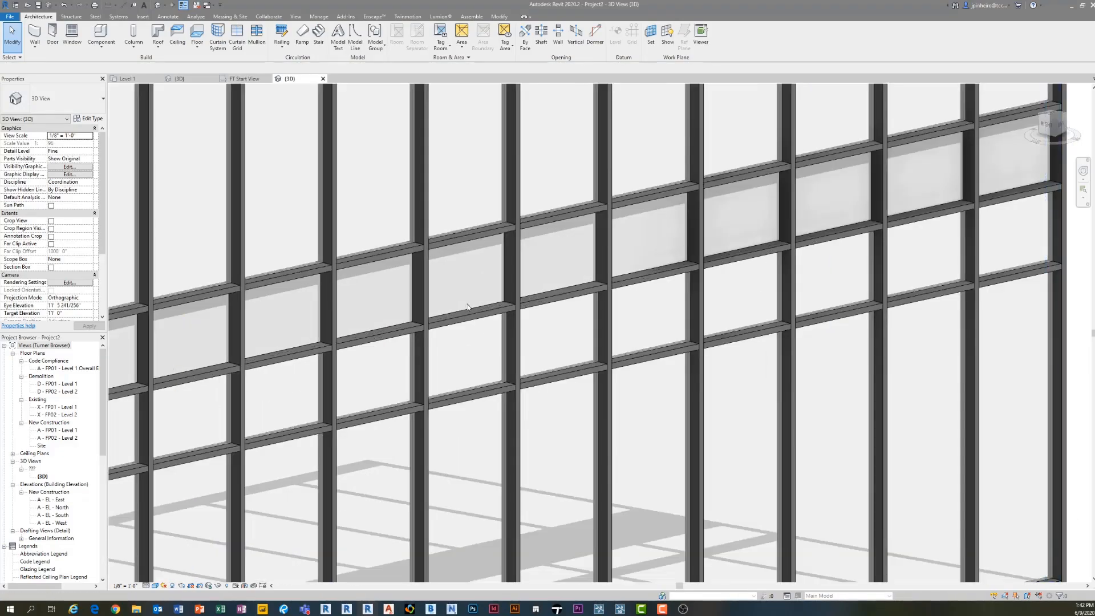
pyautogui.scroll(-4, 497, 324)
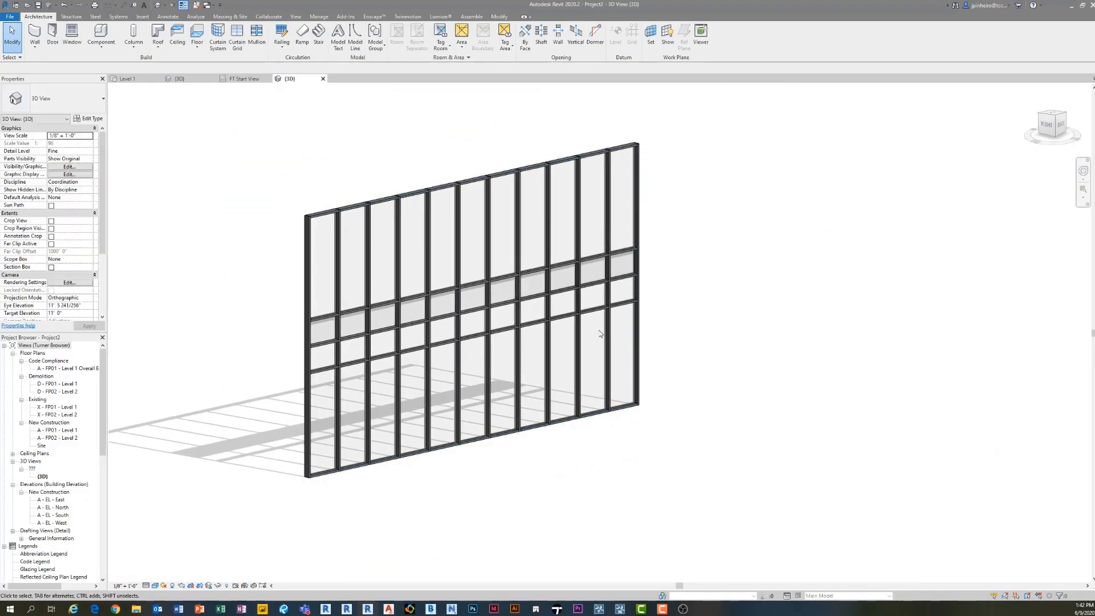
pyautogui.scroll(5, 599, 308)
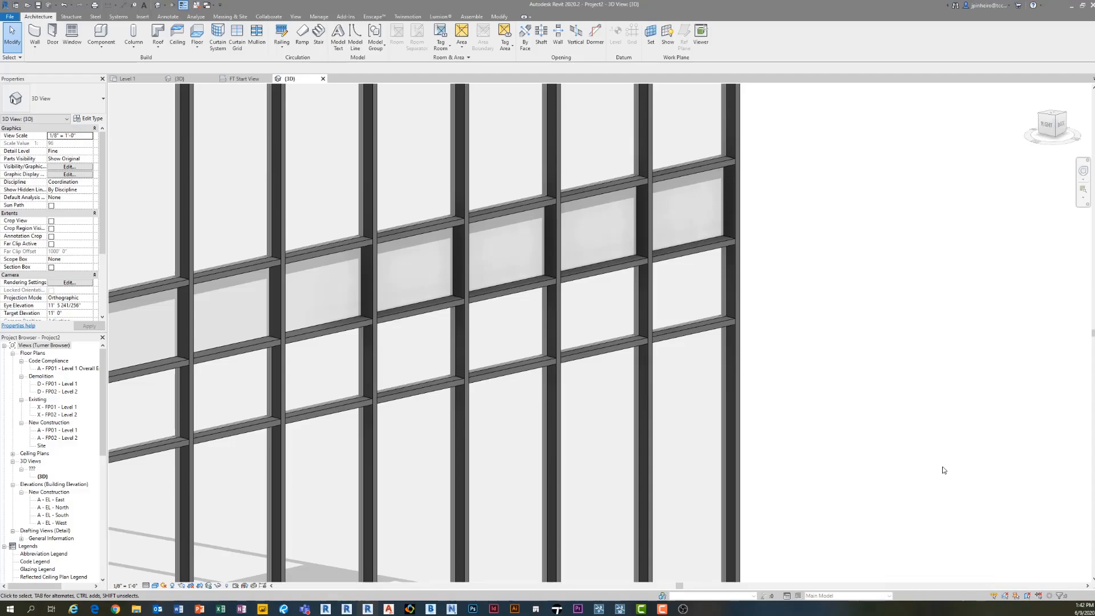
pyautogui.scroll(4, 809, 378)
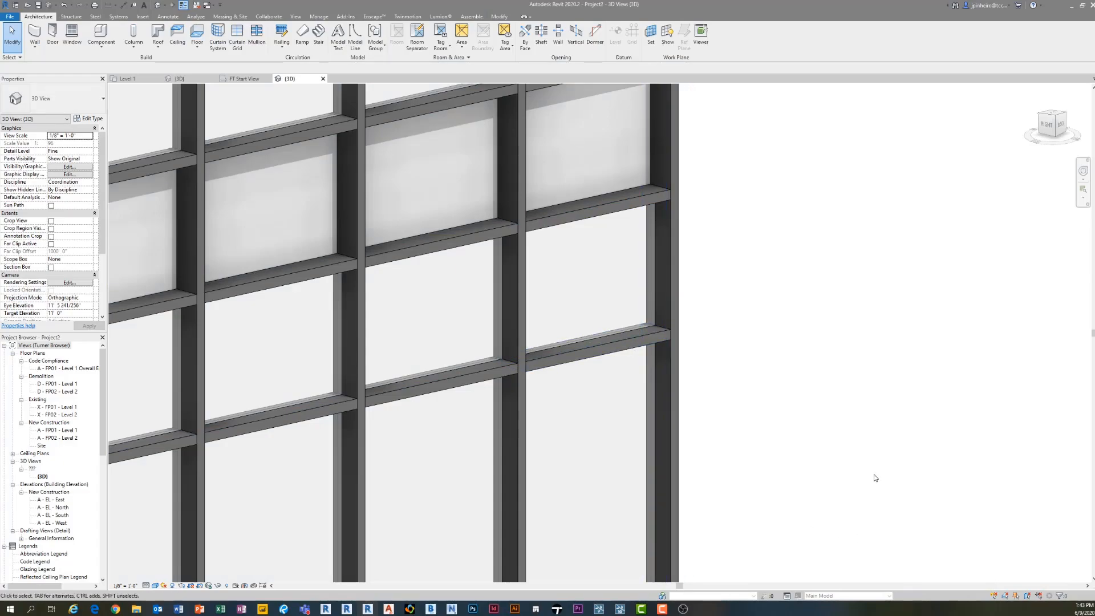
# Step: Toggle the option for selecting pinned elements and try a crossing selection over the panels at the wall's end
pyautogui.click(1017, 598)
pyautogui.moveTo(722, 381); pyautogui.dragTo(479, 188)
pyautogui.scroll(-2, 607, 291)
pyautogui.moveTo(716, 316); pyautogui.dragTo(622, 300, button='middle')
pyautogui.scroll(-1, 621, 301)
pyautogui.click(645, 321)
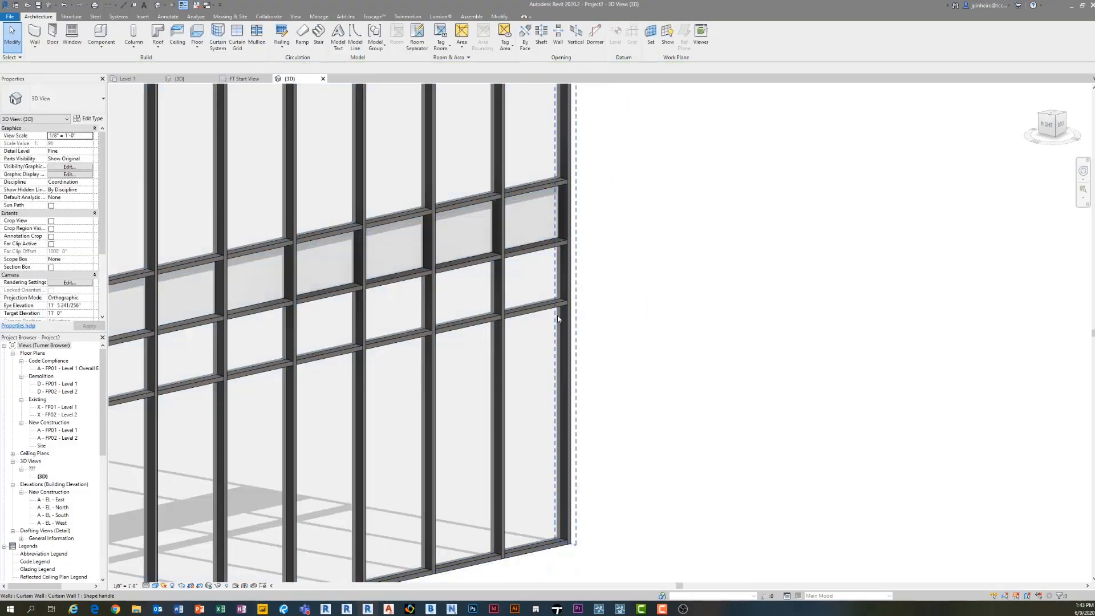
# Step: Select the whole curtain wall by the boundary at its end, and clear the selection
pyautogui.click(569, 308)
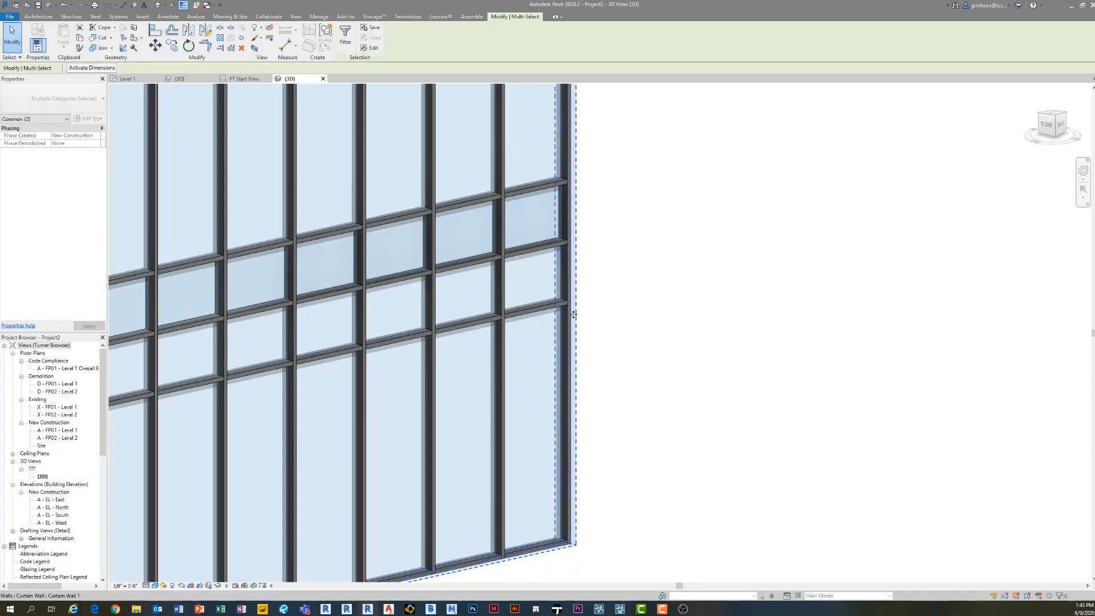
pyautogui.scroll(2, 544, 294)
pyautogui.press('Escape')
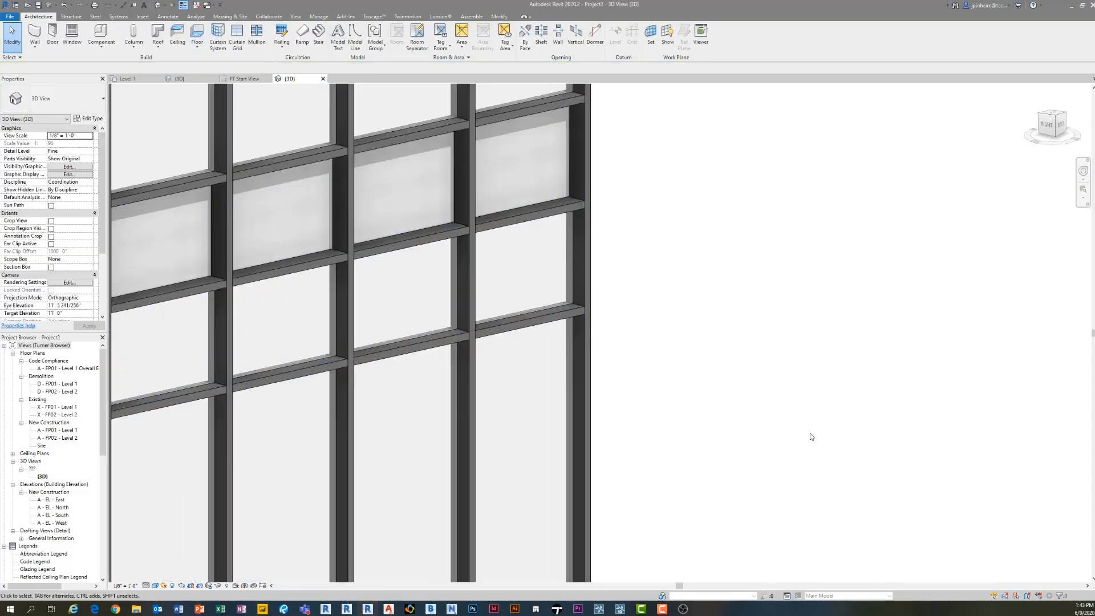
pyautogui.scroll(-4, 701, 368)
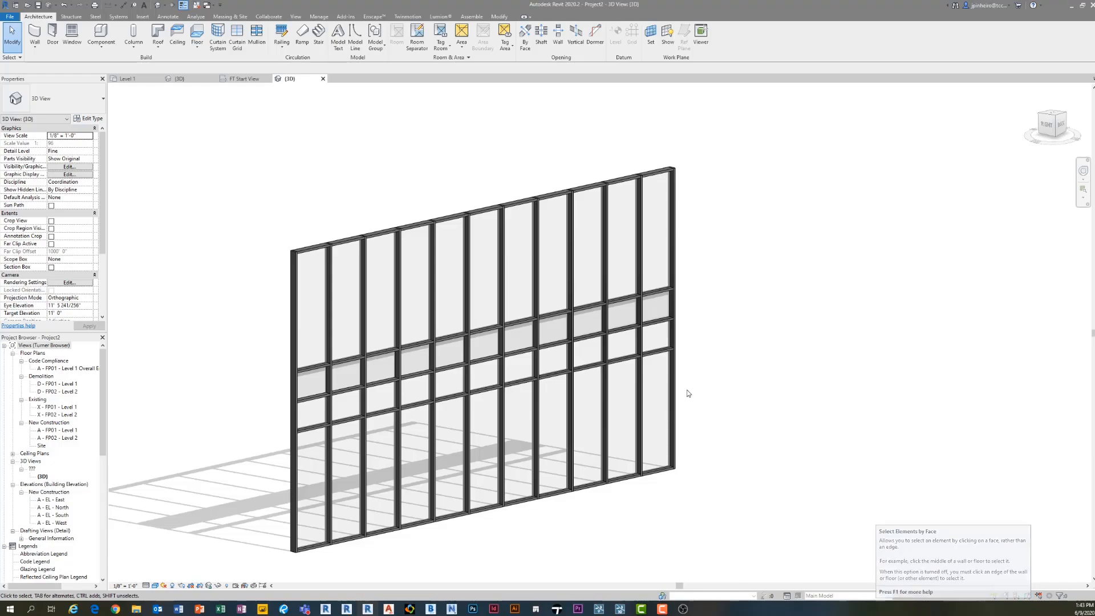
# Step: Cycle through the selectable elements at the curtain wall's end and inspect its end mullion up close
pyautogui.scroll(5, 687, 389)
pyautogui.press('Tab')
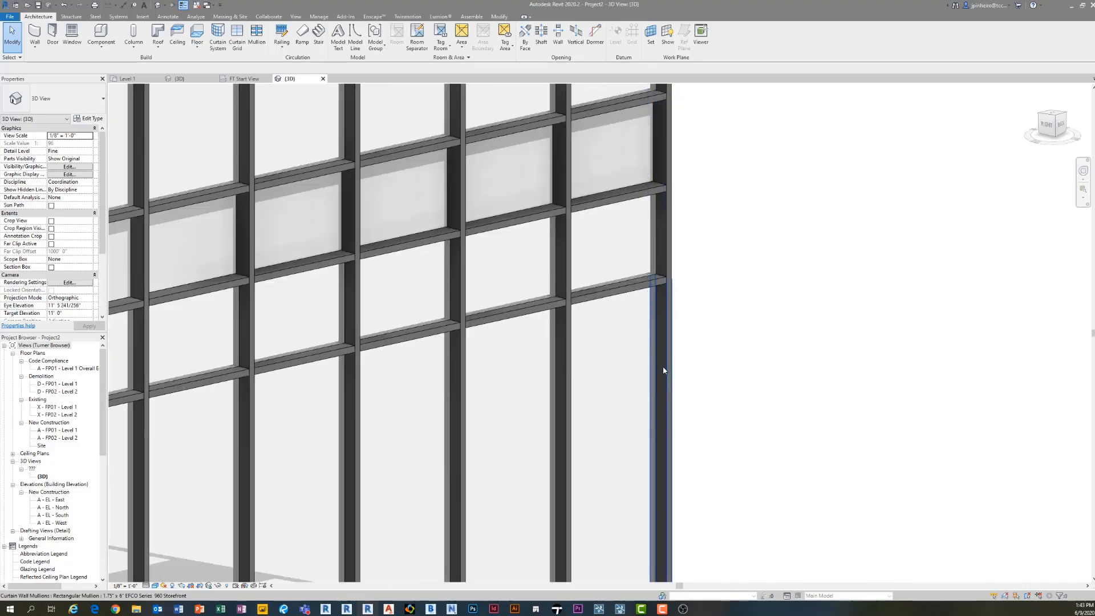
pyautogui.scroll(4, 647, 279)
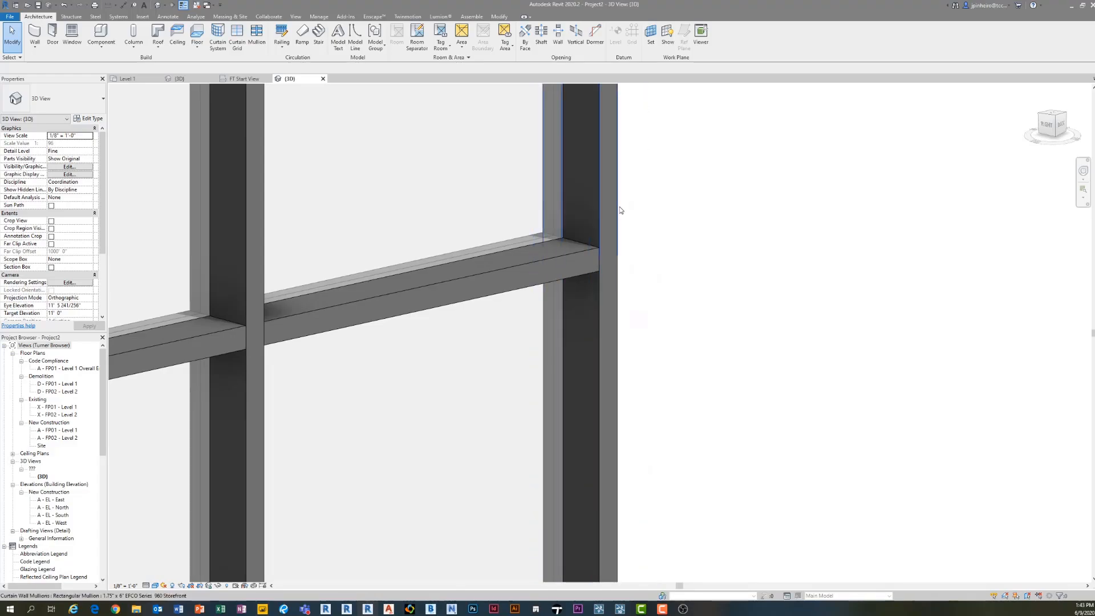
pyautogui.scroll(-3, 616, 191)
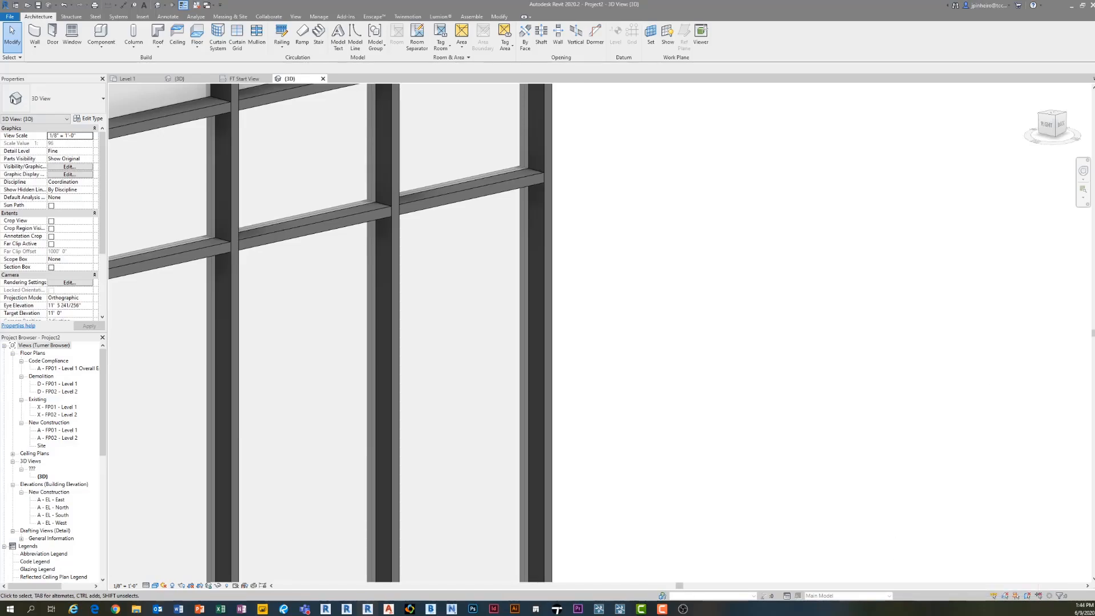
# Step: Open floor plan A - FP01 - Level 1 Overall Egress and try to drag the curtain wall without selecting it first
pyautogui.doubleClick(63, 368)
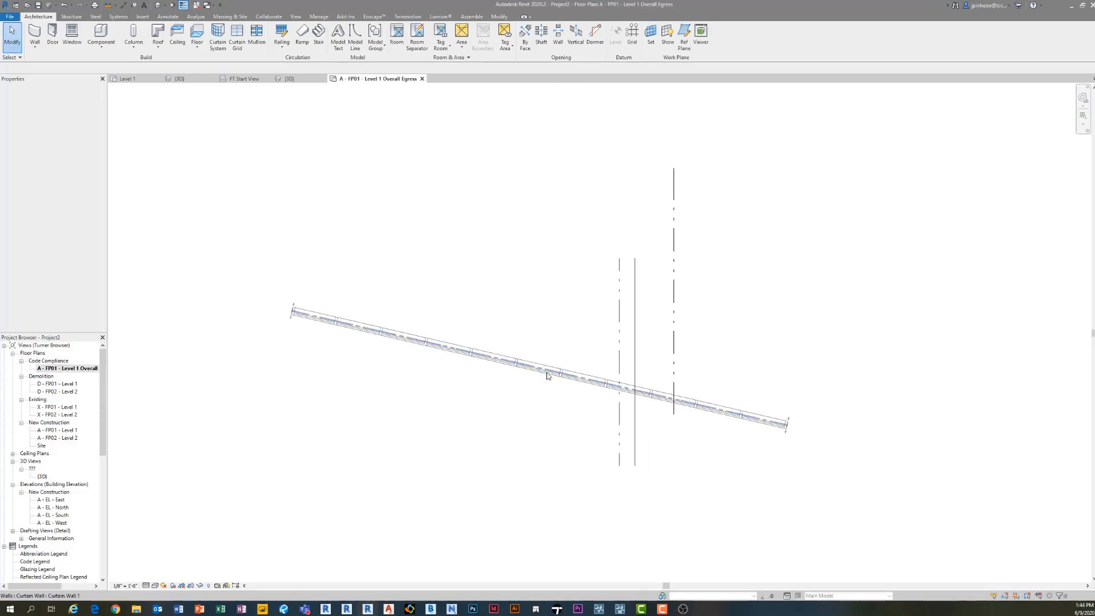
pyautogui.moveTo(543, 373); pyautogui.dragTo(489, 160)
pyautogui.press('Escape')
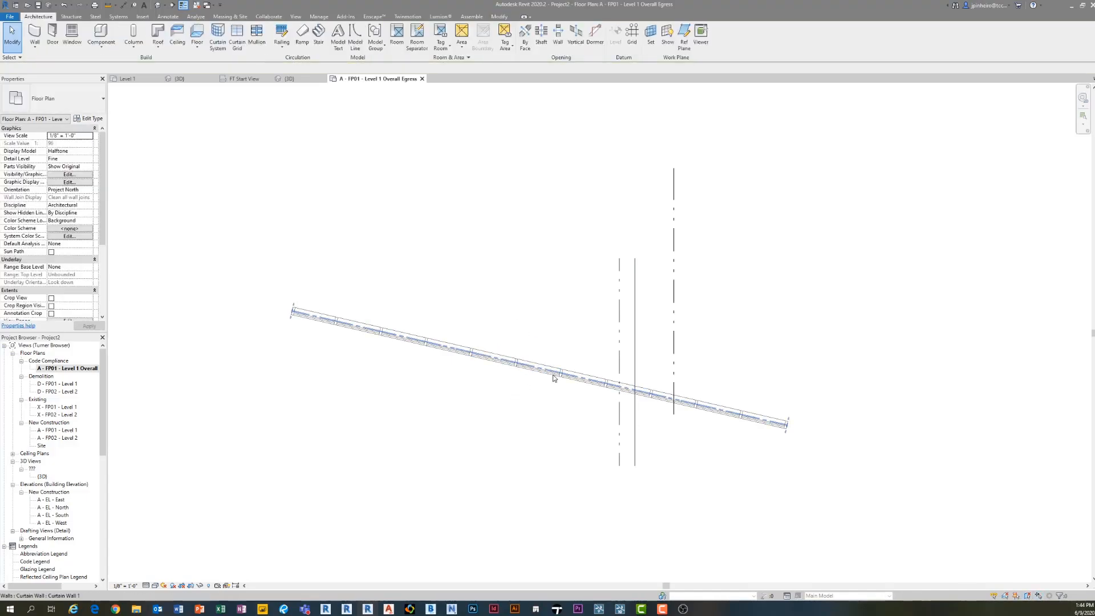
pyautogui.moveTo(553, 378); pyautogui.dragTo(481, 315)
# Step: Turn on dragging elements on selection and move the curtain wall to a new position farther up the plan
pyautogui.click(1041, 597)
pyautogui.click(907, 481)
pyautogui.click(565, 395)
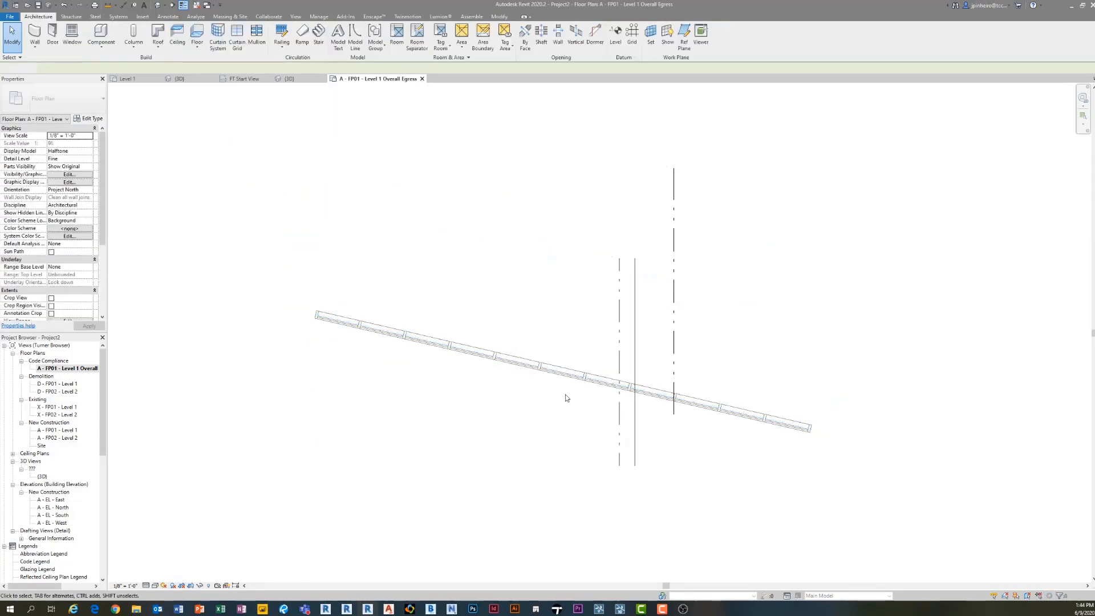
pyautogui.scroll(2, 553, 368)
pyautogui.click(582, 382)
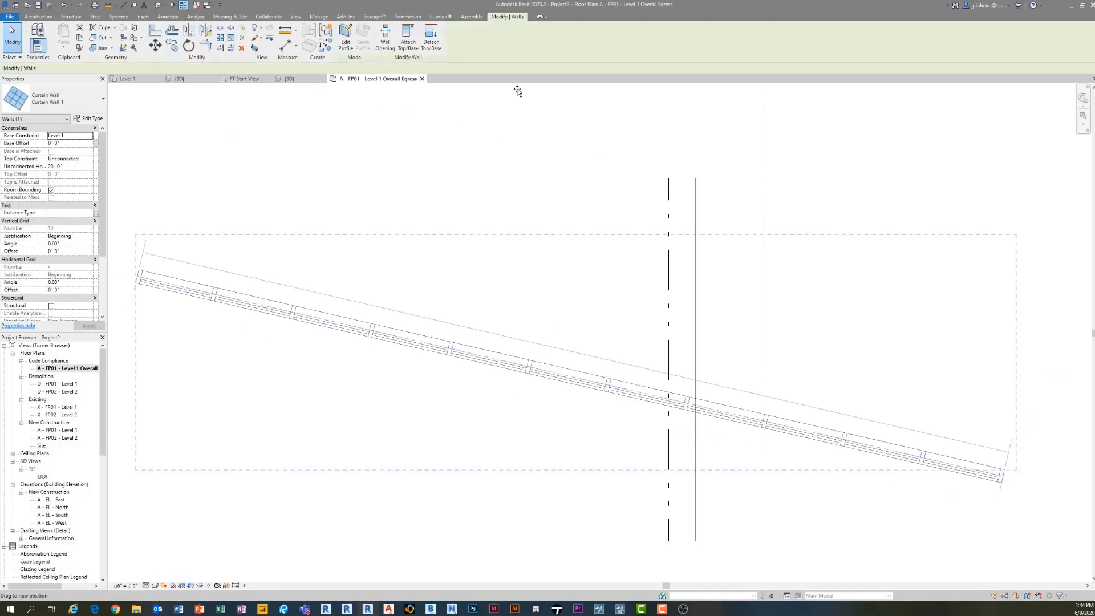
pyautogui.moveTo(566, 234); pyautogui.dragTo(551, 384)
pyautogui.click(562, 381)
pyautogui.click(551, 378)
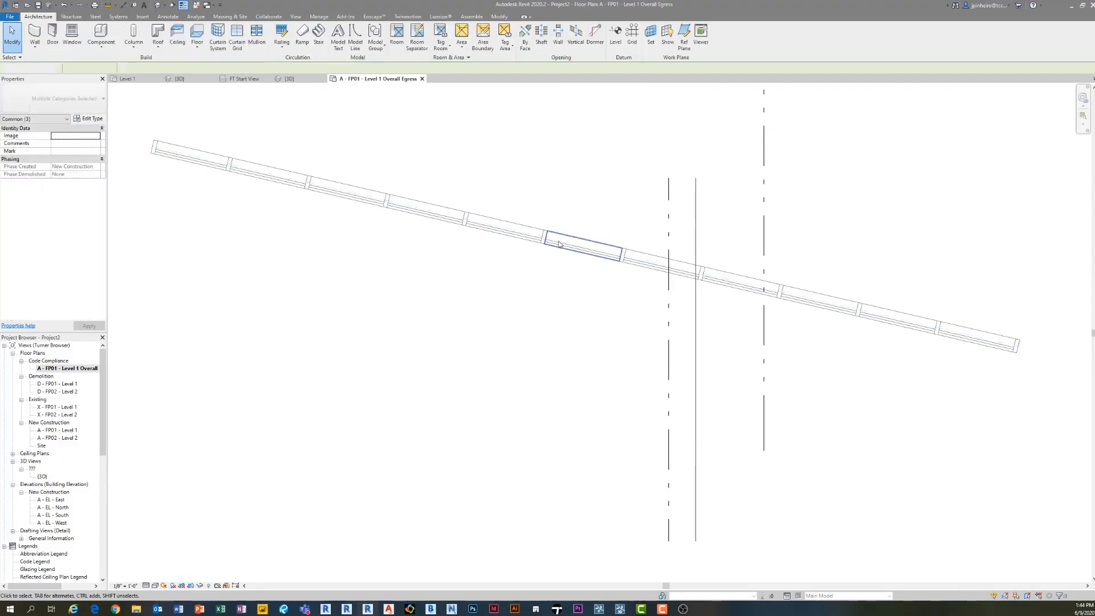
pyautogui.click(553, 240)
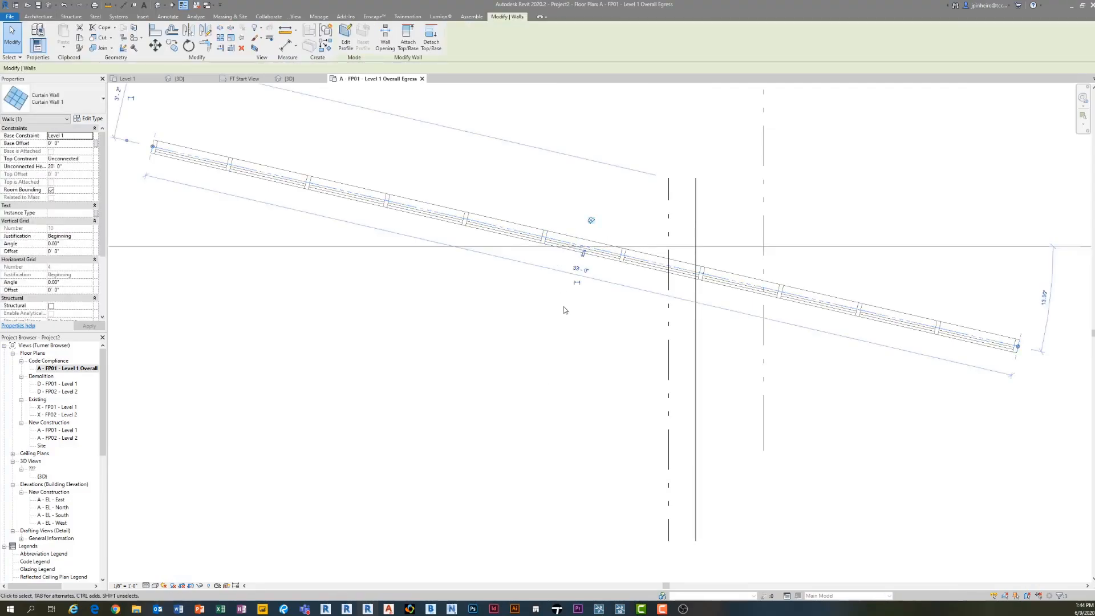
pyautogui.click(578, 325)
pyautogui.scroll(-3, 580, 308)
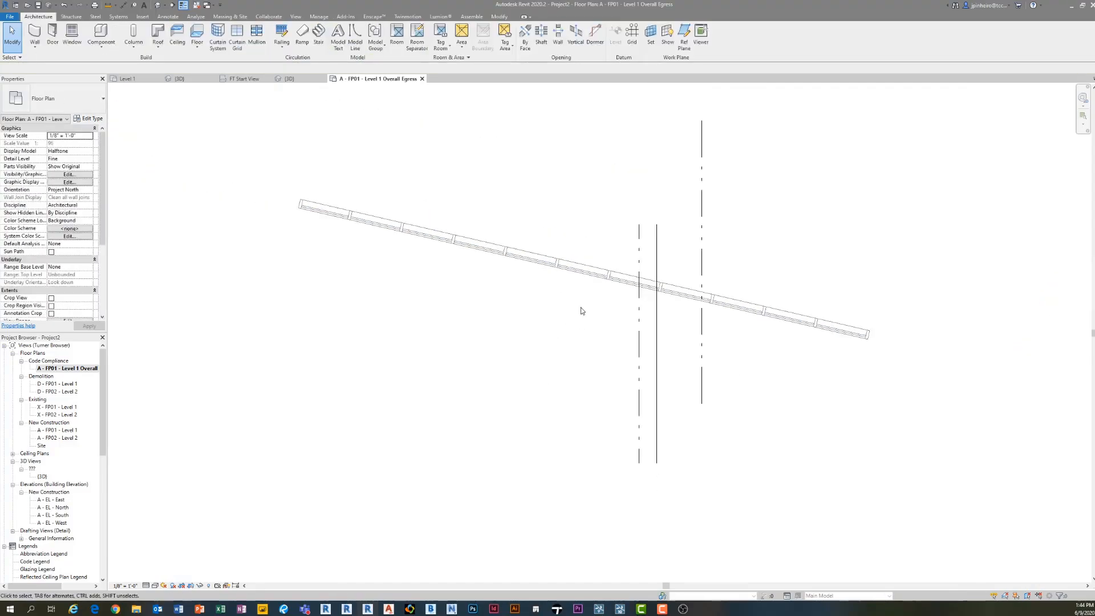
# Step: Return to the default 3D view and inspect the whole curtain wall from an angle
pyautogui.click(148, 5)
pyautogui.scroll(-5, 538, 391)
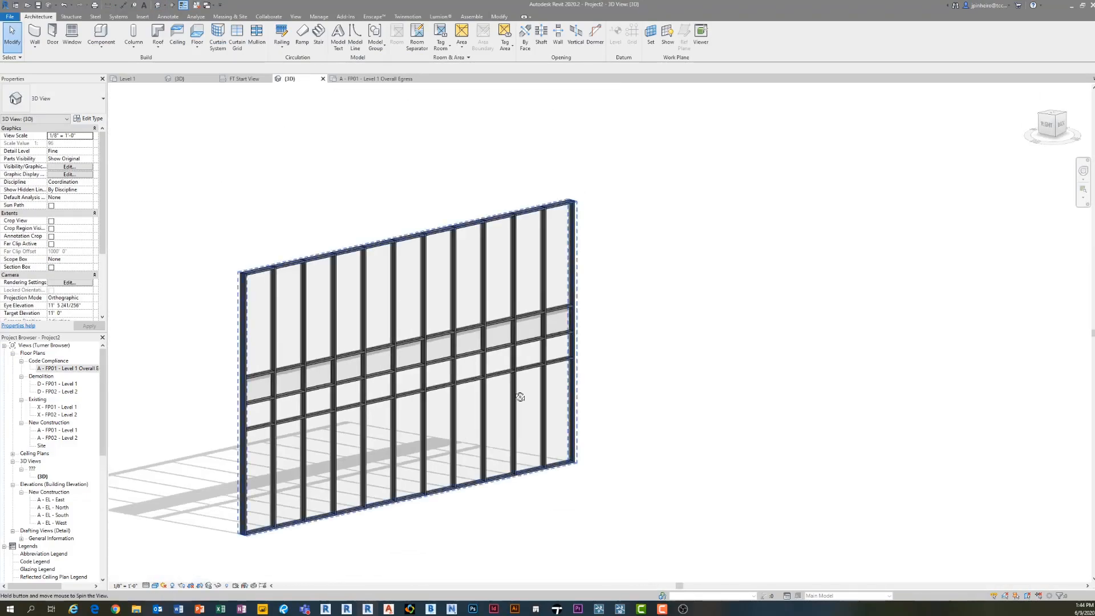
pyautogui.keyDown('shift'); pyautogui.moveTo(520, 397); pyautogui.dragTo(571, 365, button='middle'); pyautogui.keyUp('shift')
pyautogui.scroll(6, 574, 308)
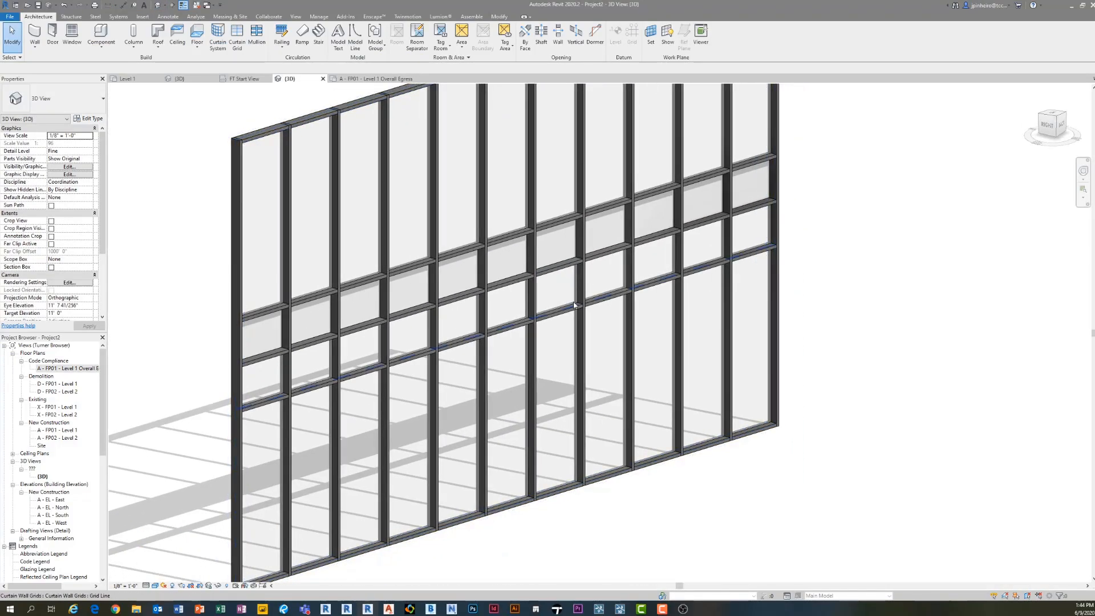
pyautogui.scroll(-3, 337, 331)
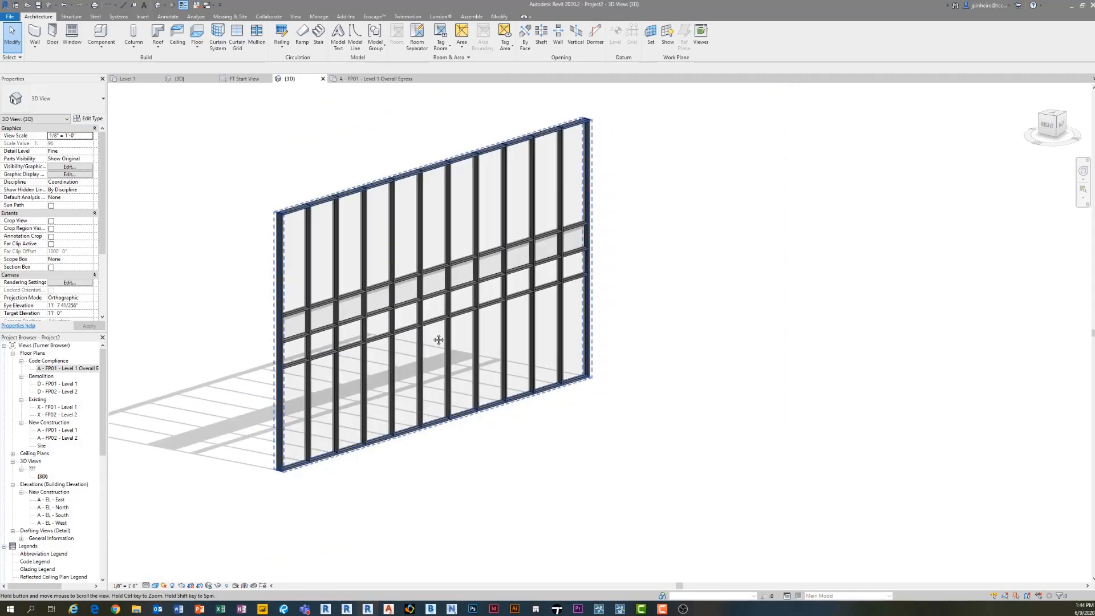
pyautogui.moveTo(439, 340); pyautogui.dragTo(427, 337, button='middle')
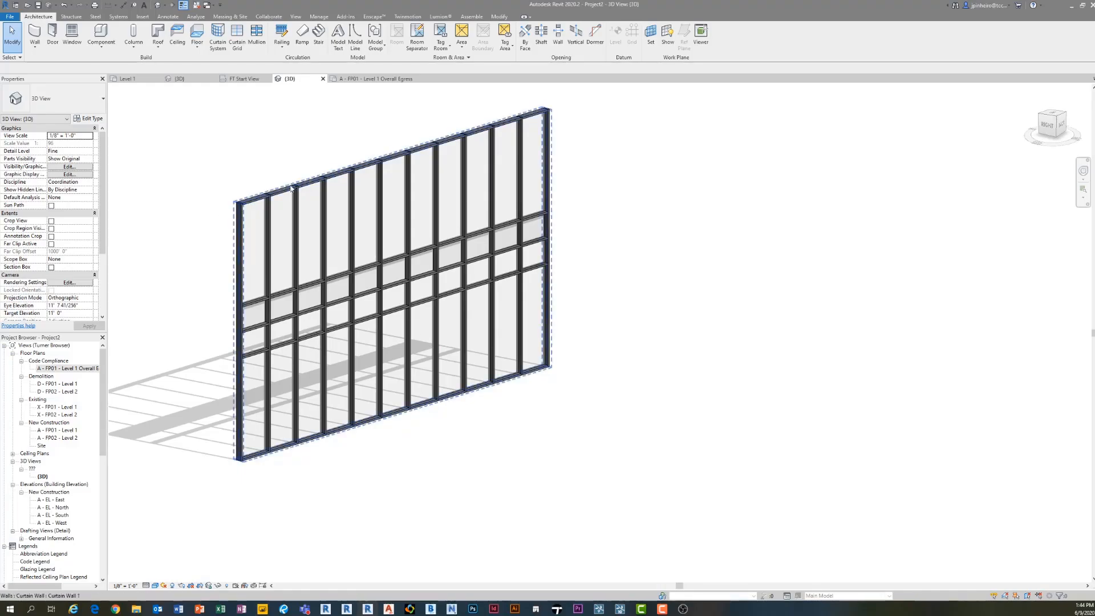
# Step: Select the whole curtain wall by its upper edge in the 3D view, and clear the selection
pyautogui.click(261, 193)
pyautogui.click(233, 169)
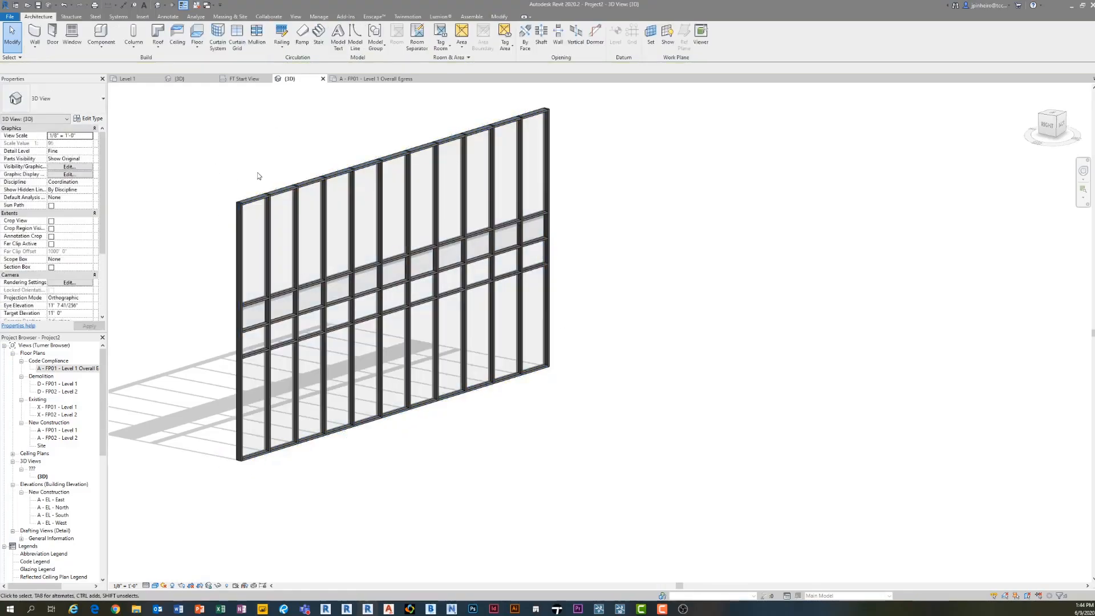
pyautogui.click(284, 187)
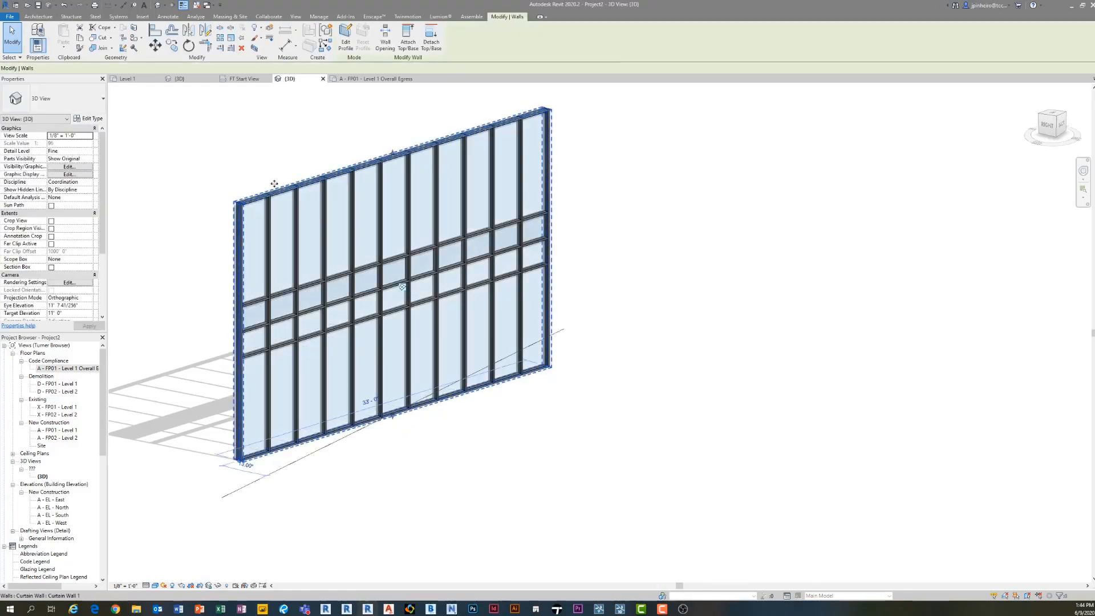
pyautogui.click(184, 177)
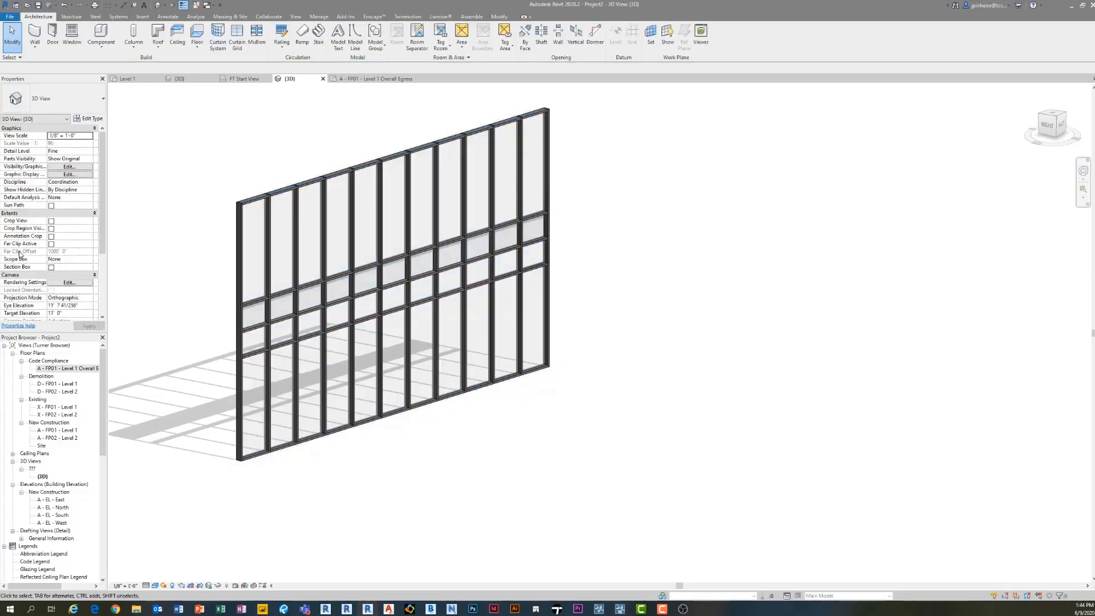
# Step: Change one tall glazed panel below the lowest horizontal mullion to Basic Wall : Interior - Type 2A 7/8" FUR + 5/8" GWB 1S
pyautogui.scroll(3, 422, 297)
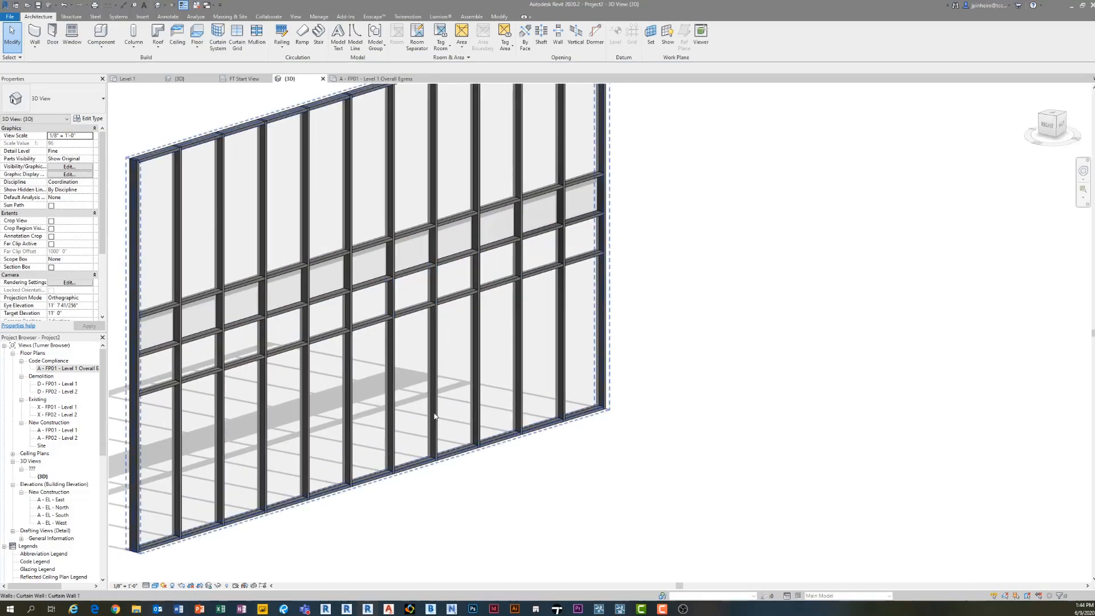
pyautogui.press('Tab')
pyautogui.click(433, 366)
pyautogui.scroll(2, 451, 377)
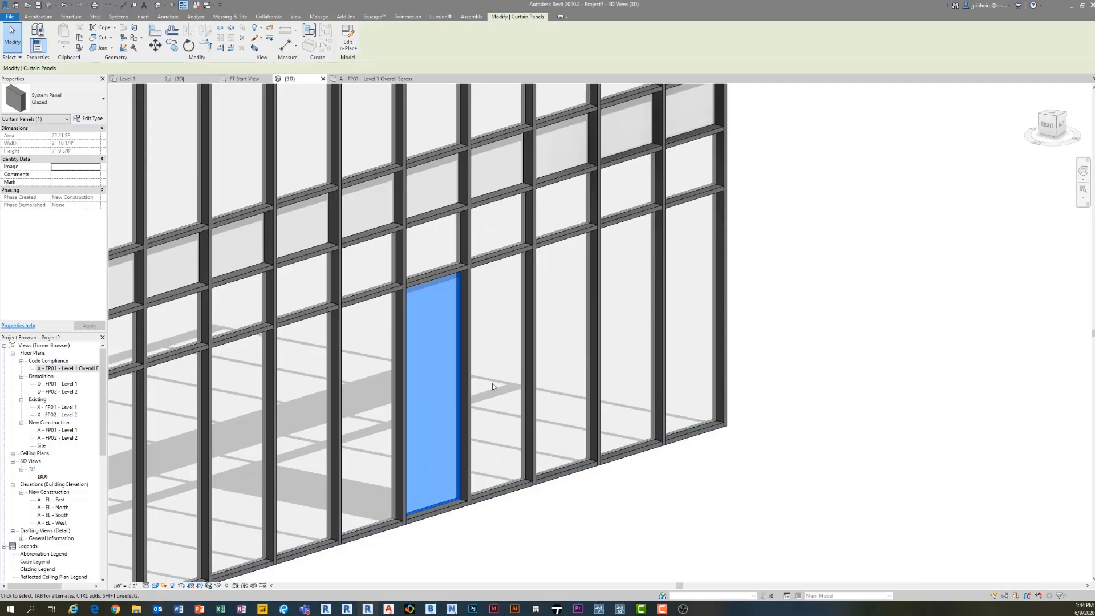
pyautogui.moveTo(461, 360); pyautogui.dragTo(477, 360, button='middle')
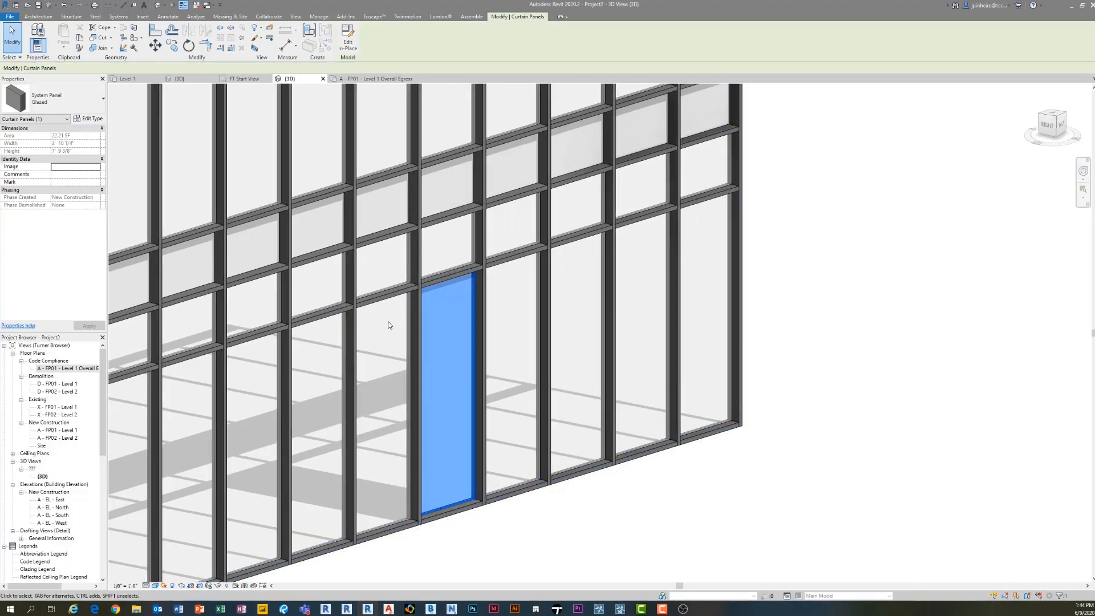
pyautogui.click(70, 98)
pyautogui.scroll(-5, 85, 171)
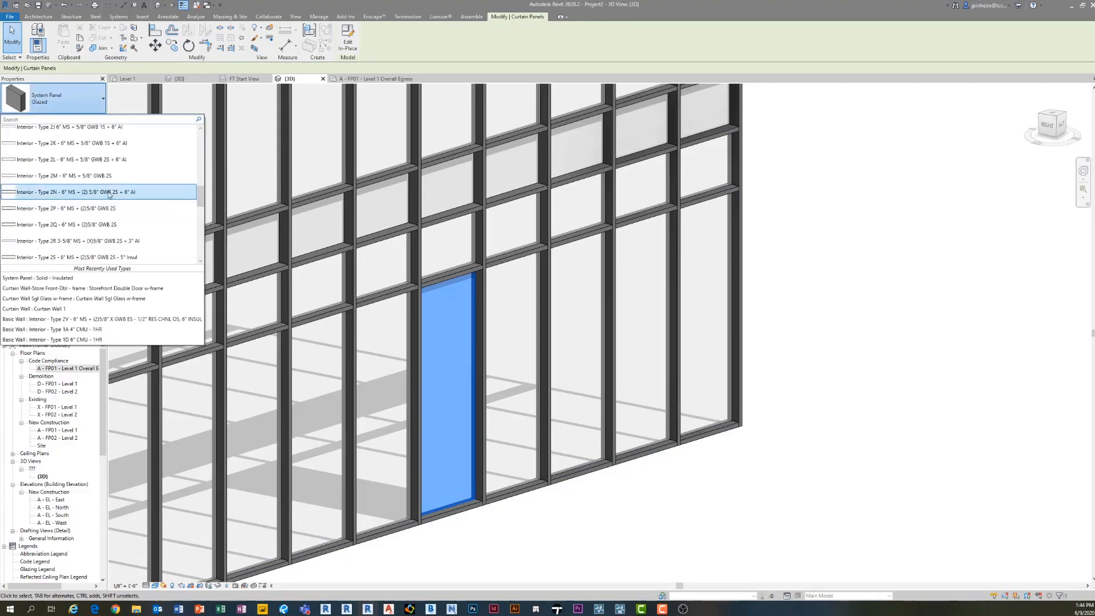
pyautogui.scroll(4, 101, 141)
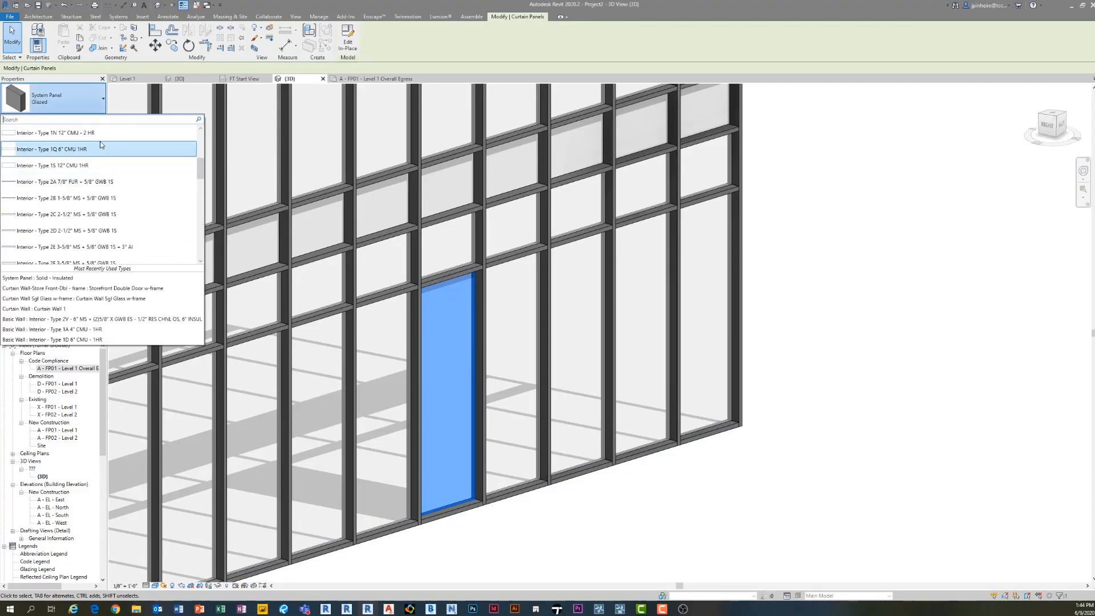
pyautogui.click(138, 183)
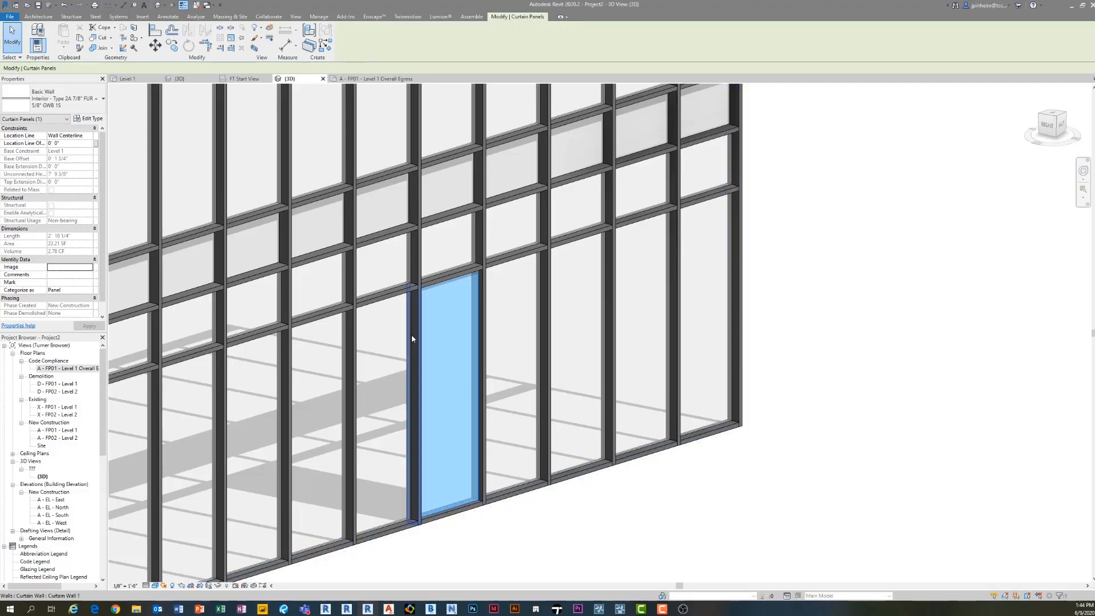
pyautogui.press('Escape')
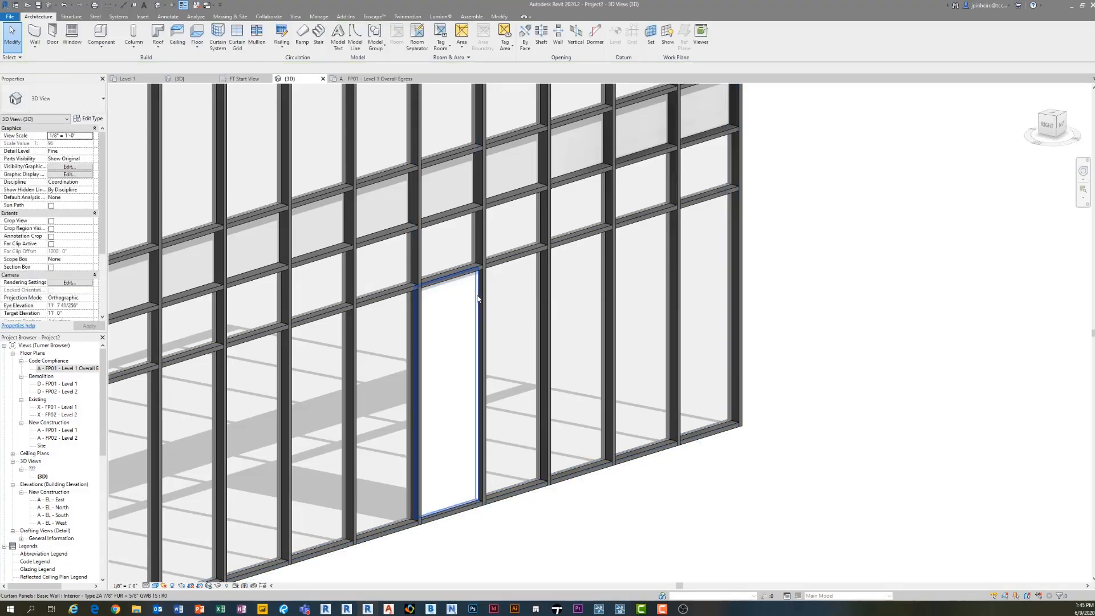
# Step: Change the basic wall panel's type to Interior - Type 2G - 6" MS + 5/8" GWB 2S + 6" AI
pyautogui.click(478, 299)
pyautogui.keyDown('shift'); pyautogui.moveTo(455, 325); pyautogui.dragTo(571, 320, button='middle'); pyautogui.keyUp('shift')
pyautogui.scroll(4, 447, 280)
pyautogui.keyDown('shift'); pyautogui.moveTo(451, 280); pyautogui.dragTo(343, 274, button='middle'); pyautogui.keyUp('shift')
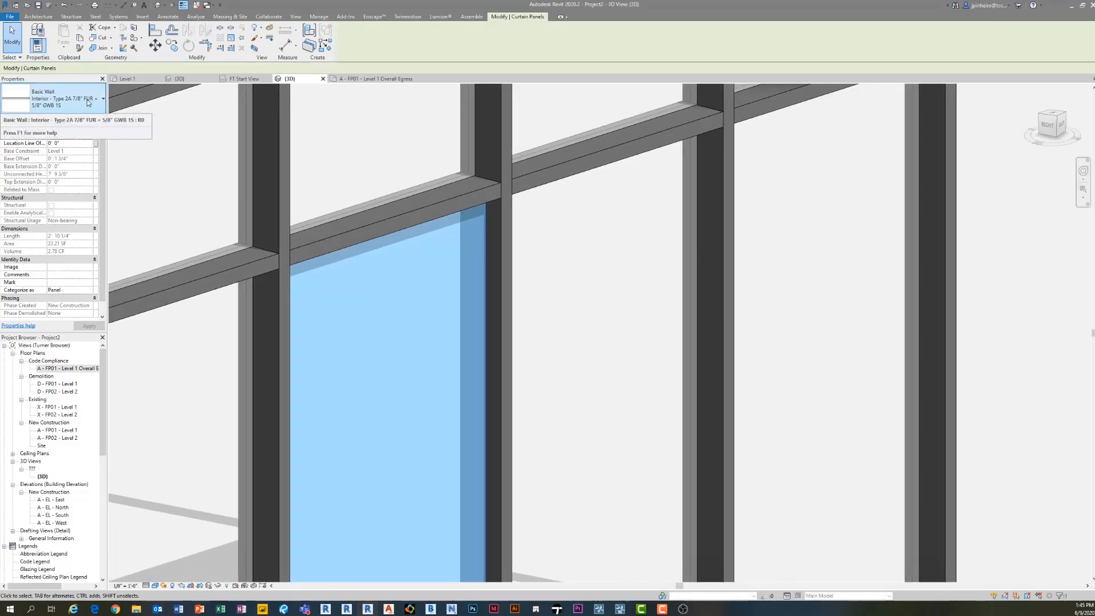
pyautogui.click(85, 108)
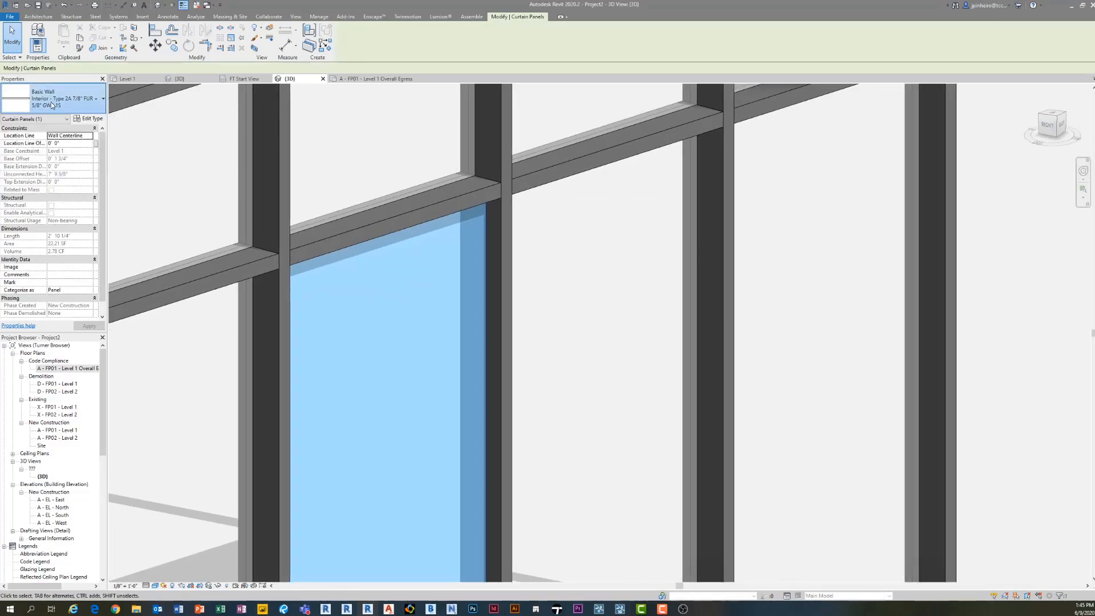
pyautogui.scroll(-1, 127, 232)
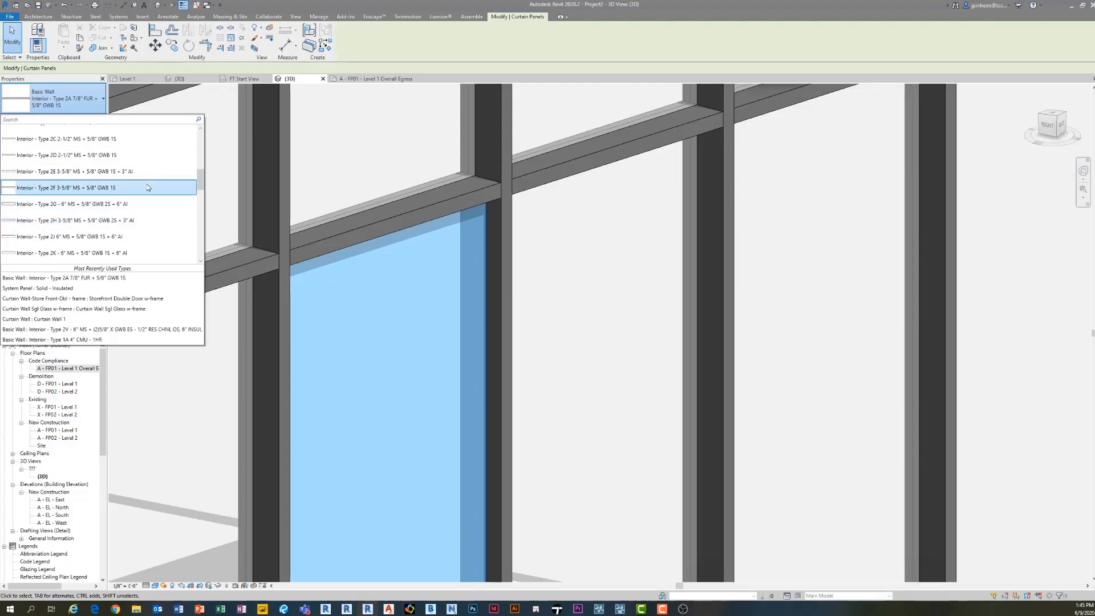
pyautogui.click(148, 210)
pyautogui.scroll(-3, 317, 283)
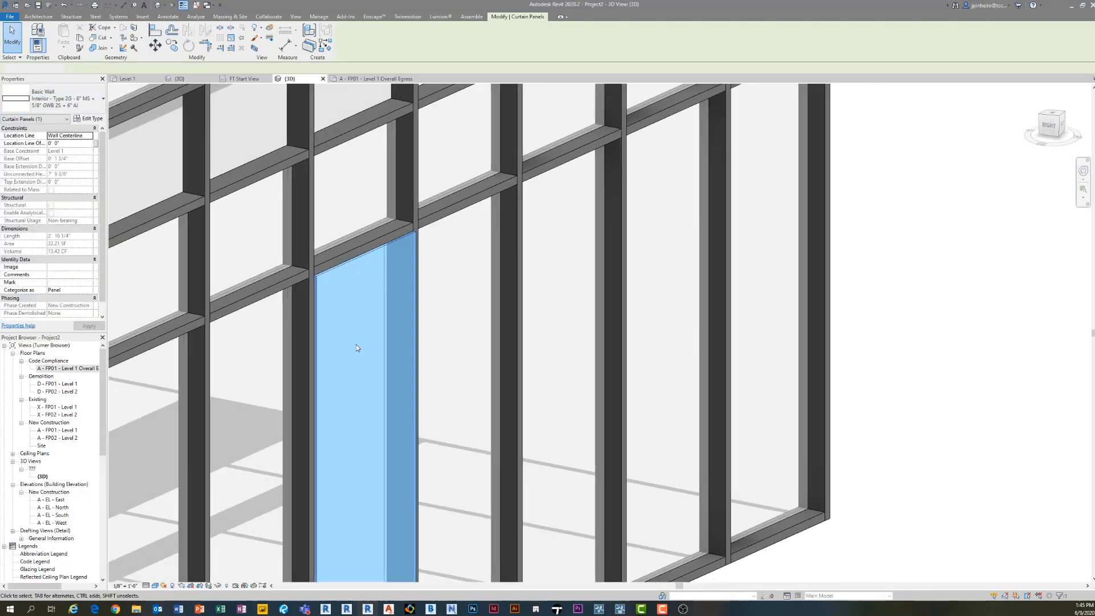
pyautogui.press('Escape')
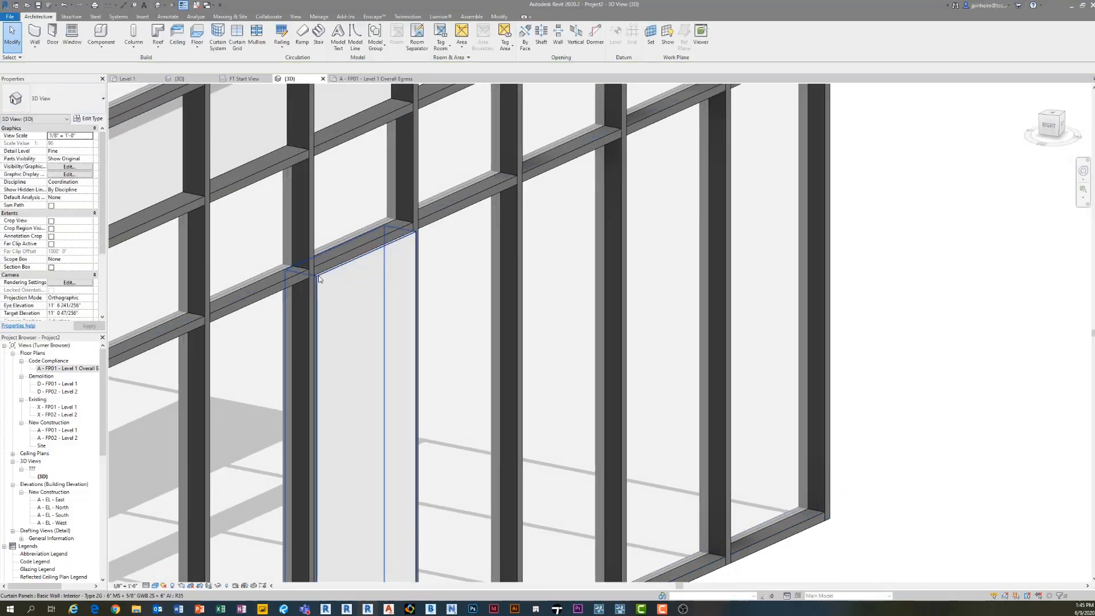
# Step: Check the location line properties and type properties of the basic wall panel in the curtain wall, leaving them unchanged
pyautogui.click(319, 285)
pyautogui.keyDown('shift'); pyautogui.moveTo(319, 285); pyautogui.dragTo(303, 311, button='middle'); pyautogui.keyUp('shift')
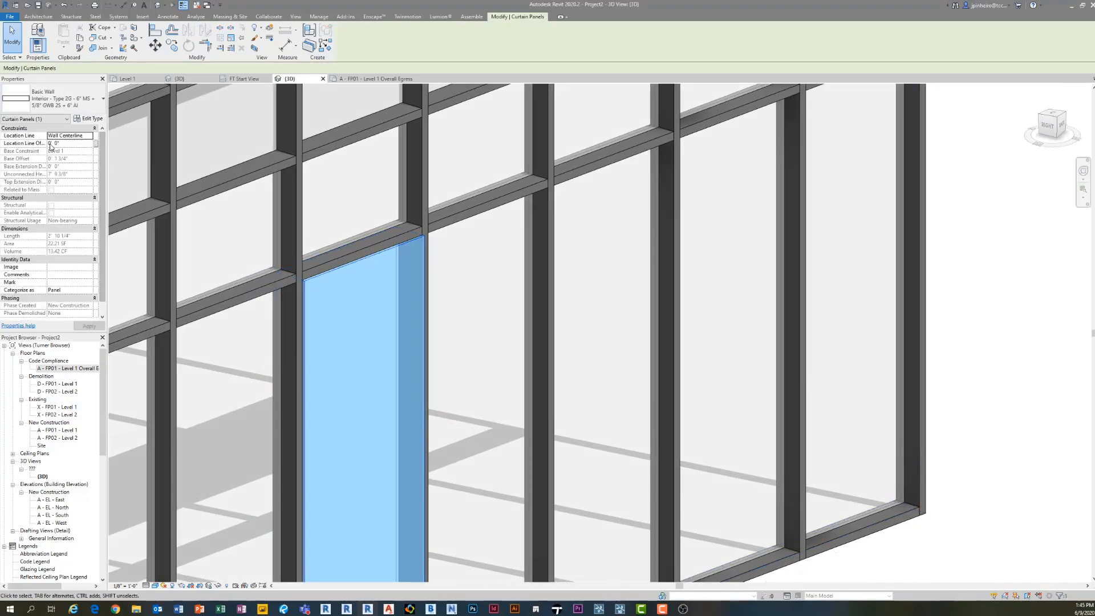
pyautogui.moveTo(46, 137); pyautogui.dragTo(56, 141)
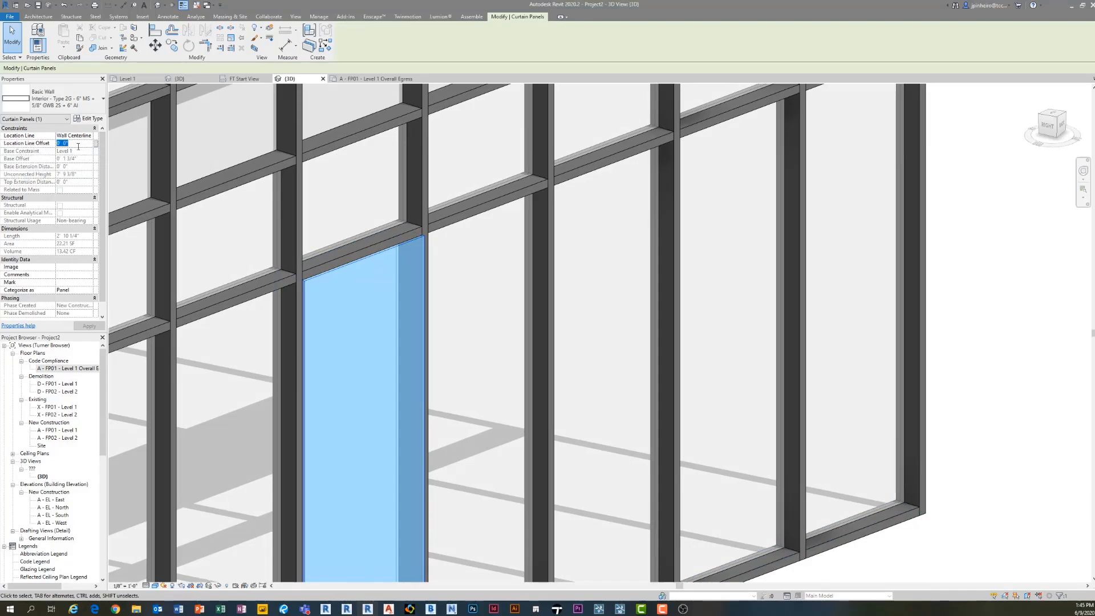
pyautogui.click(89, 138)
pyautogui.click(89, 137)
pyautogui.click(89, 138)
pyautogui.click(87, 119)
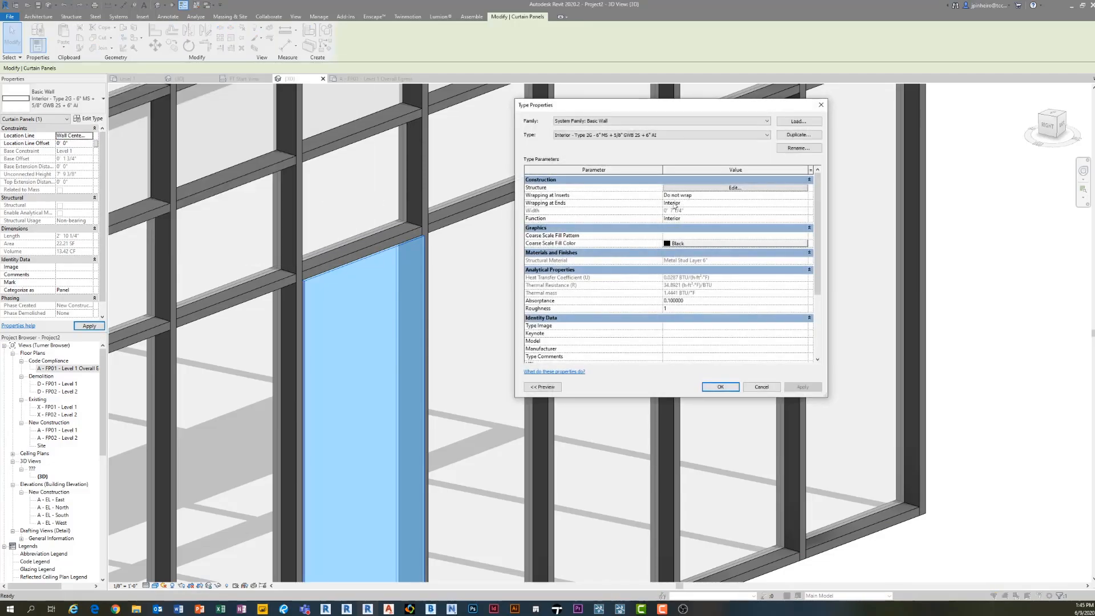
pyautogui.click(820, 110)
pyautogui.press('Escape')
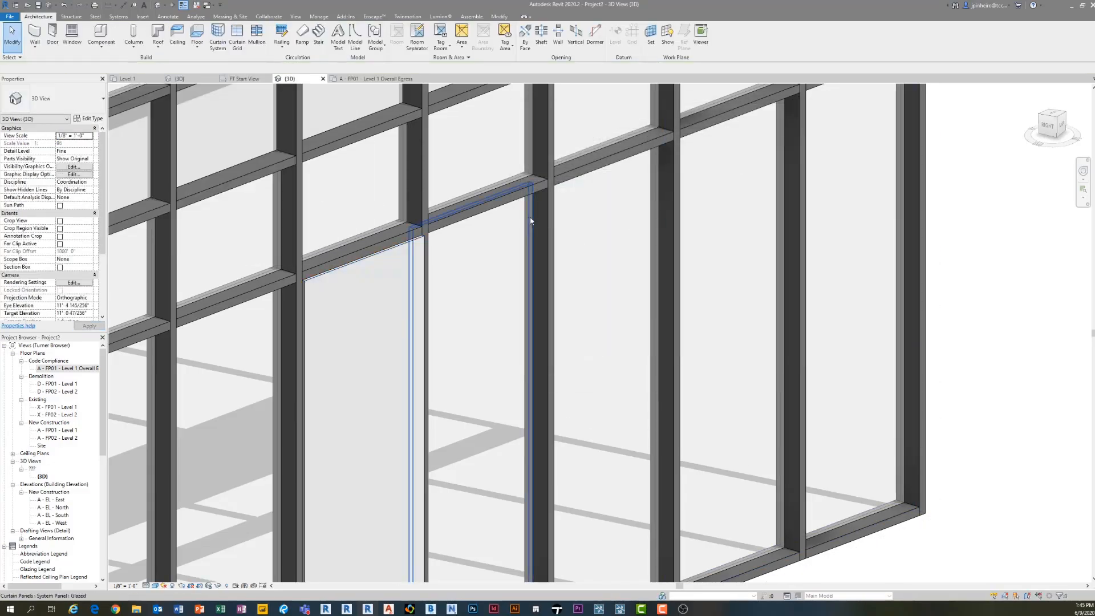
# Step: Inspect the type properties of the neighboring System Panel : Glazed, and clear the selection
pyautogui.click(68, 119)
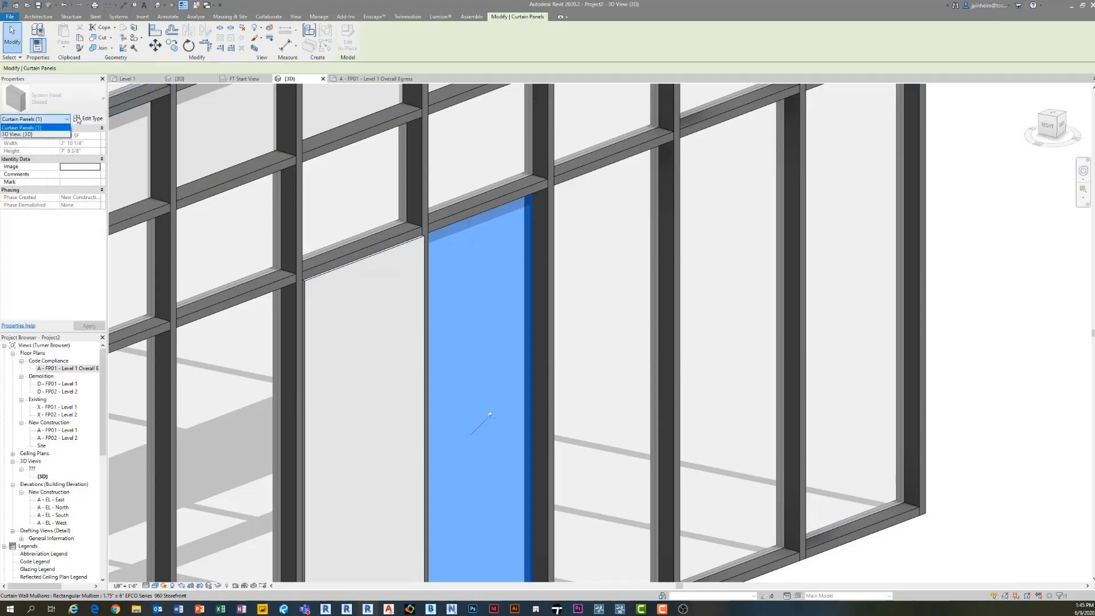
pyautogui.click(79, 120)
pyautogui.click(79, 120)
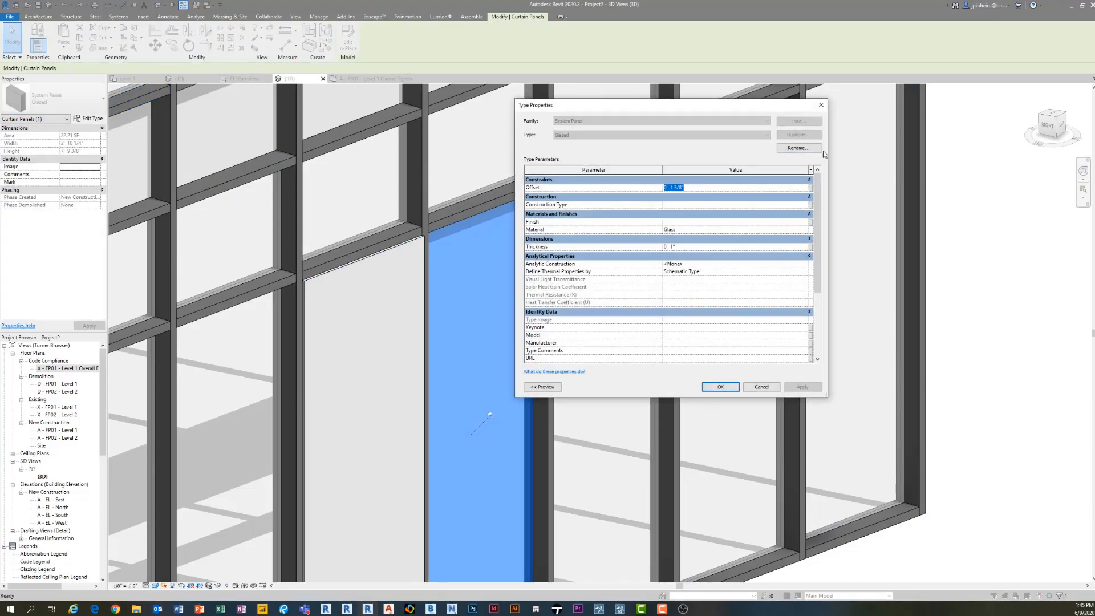
pyautogui.click(822, 104)
pyautogui.press('Escape')
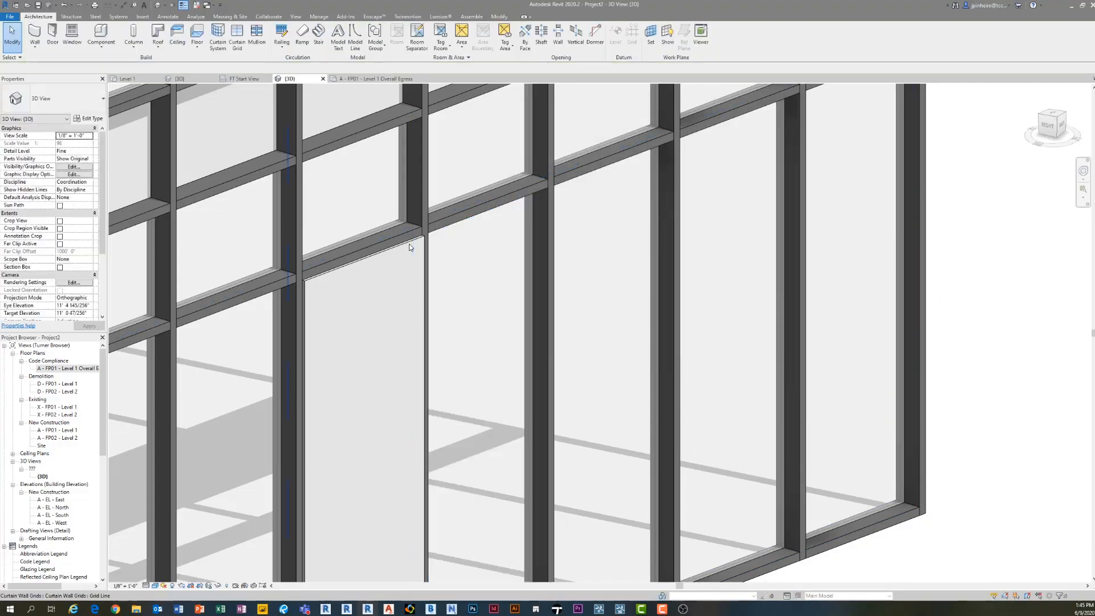
# Step: Set the basic wall panel's location line to Finish Face: Exterior and view its position against the mullions
pyautogui.click(400, 251)
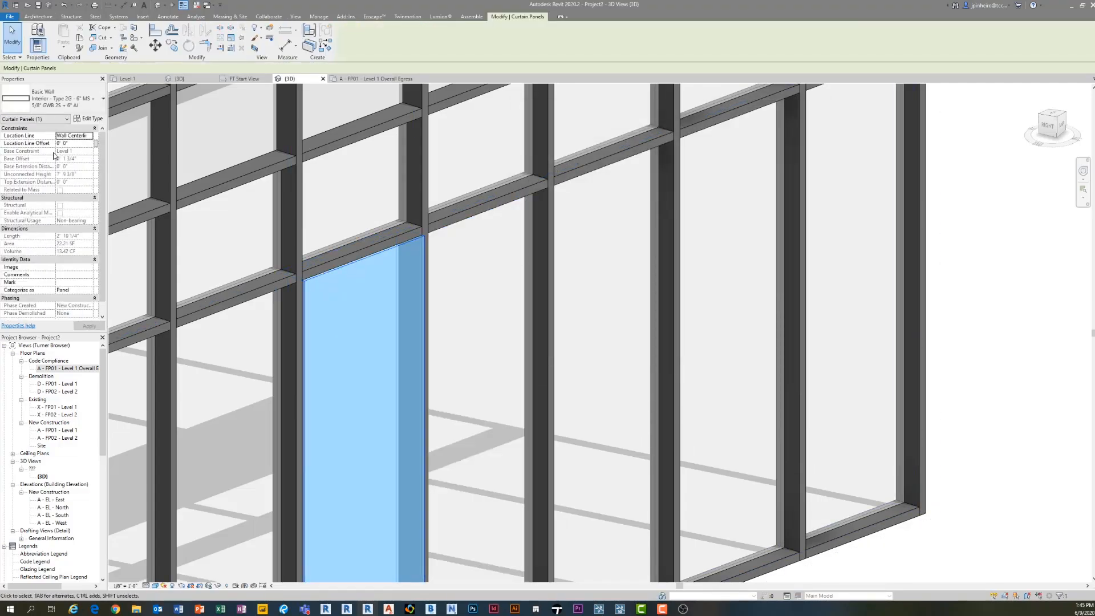
pyautogui.click(90, 135)
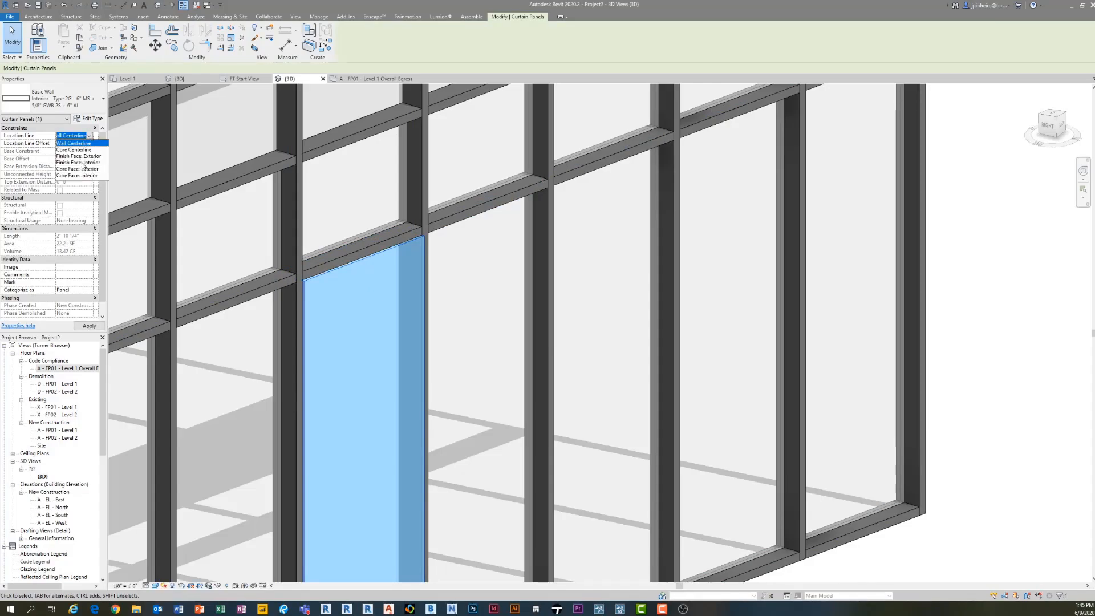
pyautogui.click(84, 155)
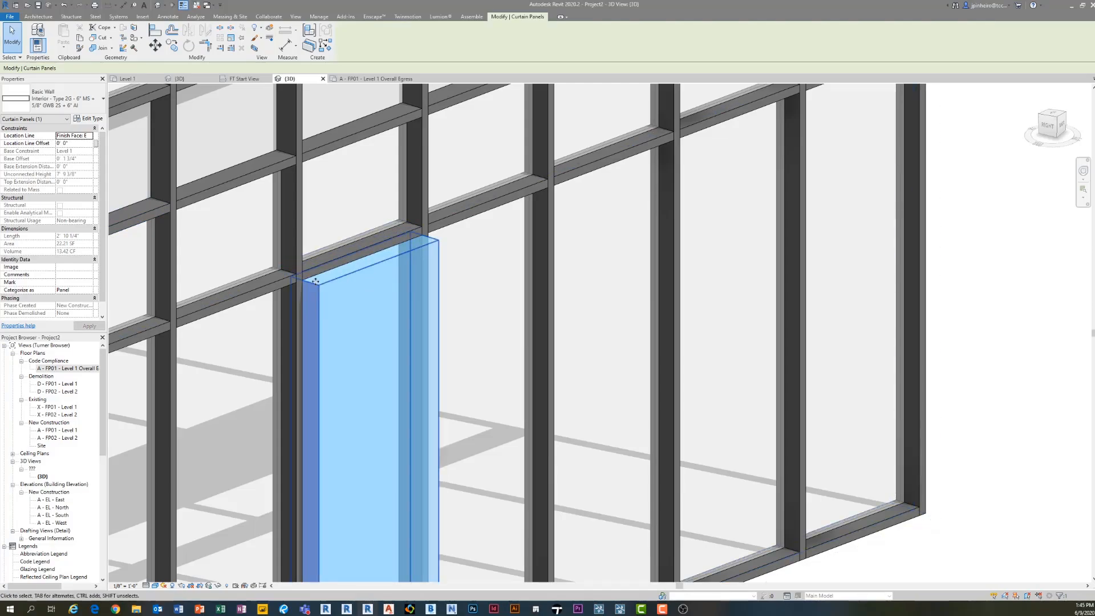
pyautogui.keyDown('shift'); pyautogui.moveTo(317, 276); pyautogui.dragTo(332, 370, button='middle'); pyautogui.keyUp('shift')
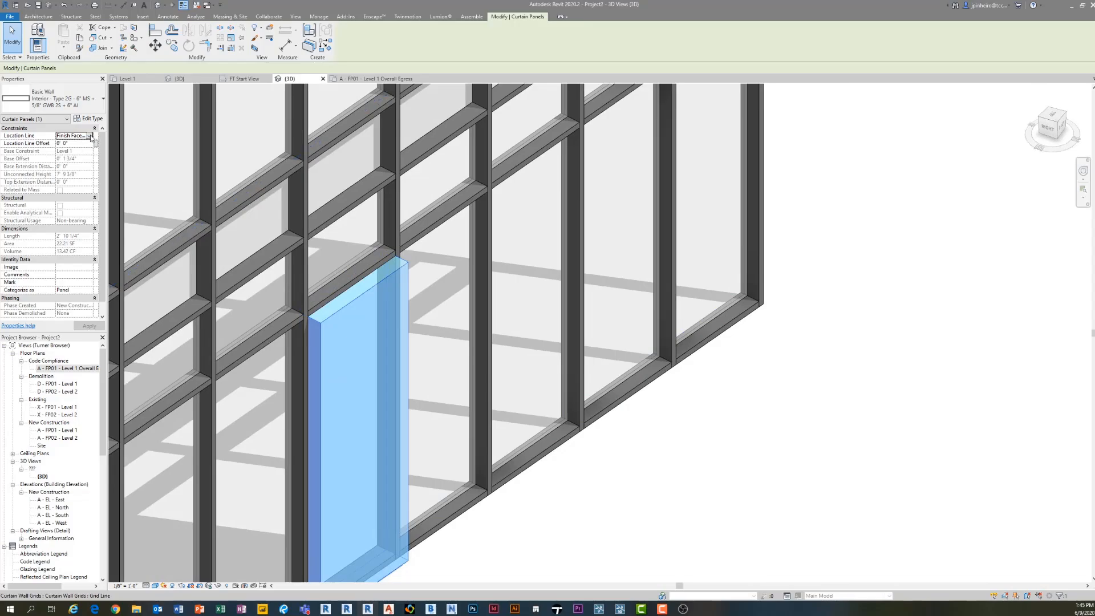
# Step: Set the basic wall panel's location line to Wall Centerline and apply the change
pyautogui.click(90, 136)
pyautogui.click(75, 143)
pyautogui.click(89, 326)
pyautogui.moveTo(369, 323)
pyautogui.keyDown('shift'); pyautogui.mouseDown(button='middle')
pyautogui.moveTo(569, 326)
pyautogui.moveTo(367, 321)
pyautogui.mouseUp(button='middle'); pyautogui.keyUp('shift')
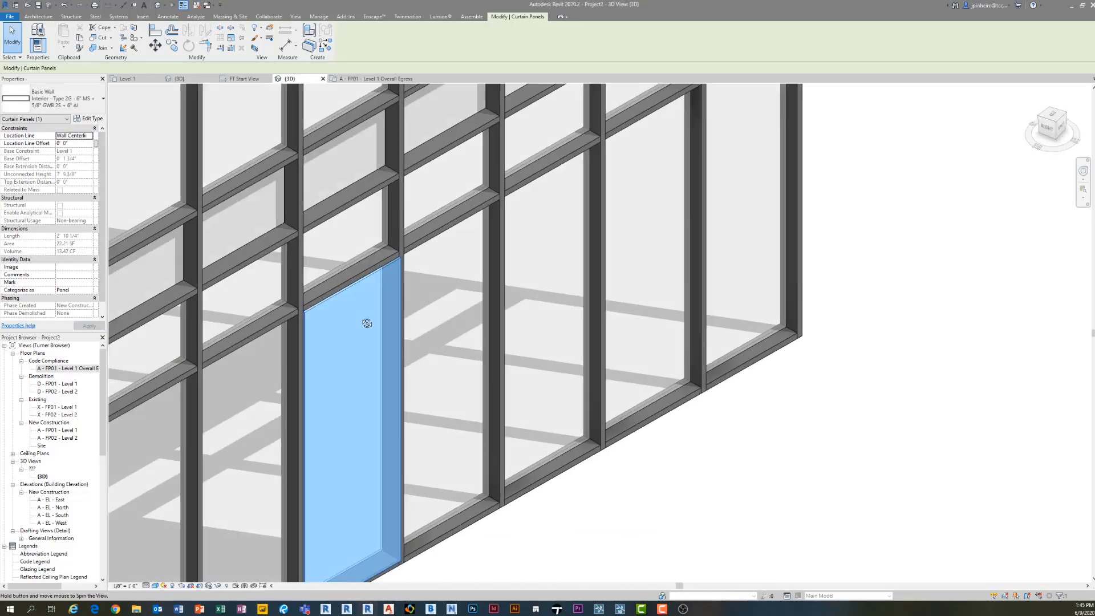
pyautogui.scroll(2, 365, 320)
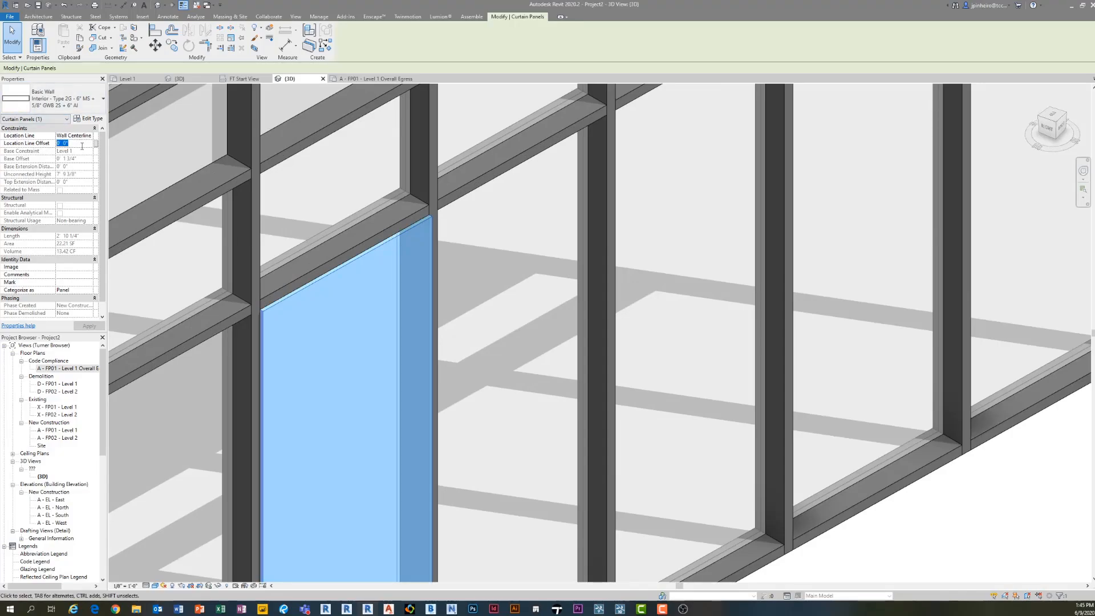
# Step: Set the basic wall panel's location line offset to 0' 5" and inspect the shifted panel from both sides
pyautogui.write('+"')
pyautogui.press('Return')
pyautogui.click(606, 307)
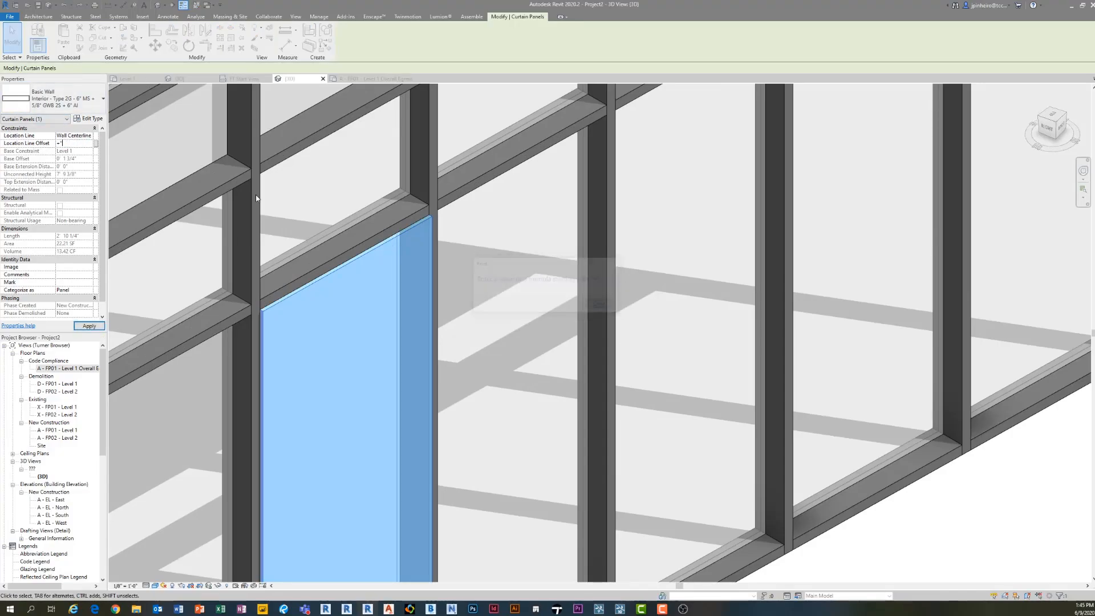
pyautogui.click(76, 143)
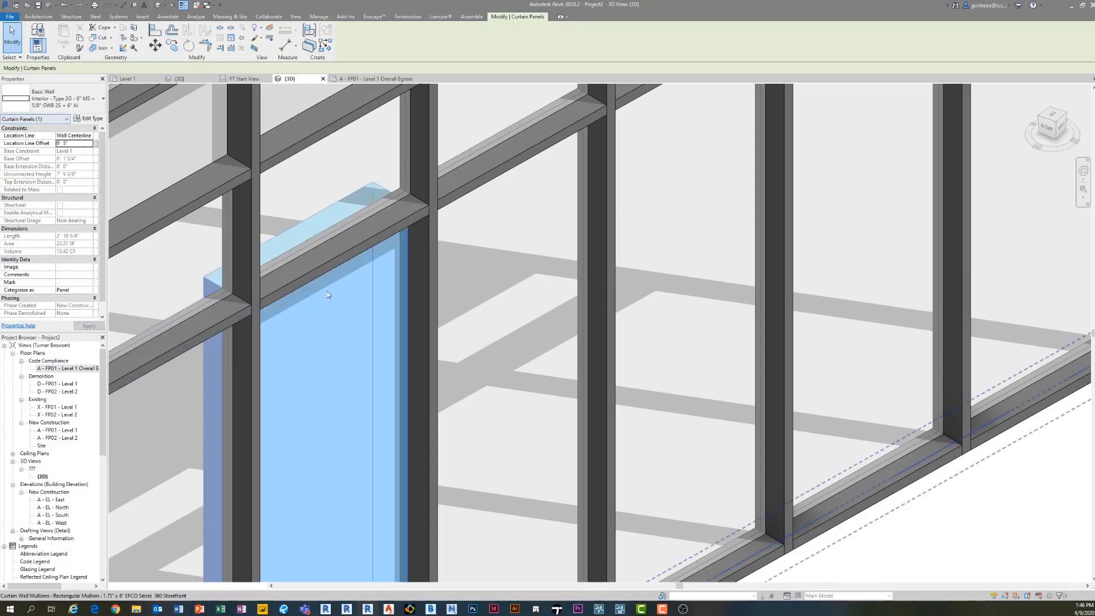
pyautogui.keyDown('shift'); pyautogui.moveTo(330, 293); pyautogui.dragTo(476, 232, button='middle'); pyautogui.keyUp('shift')
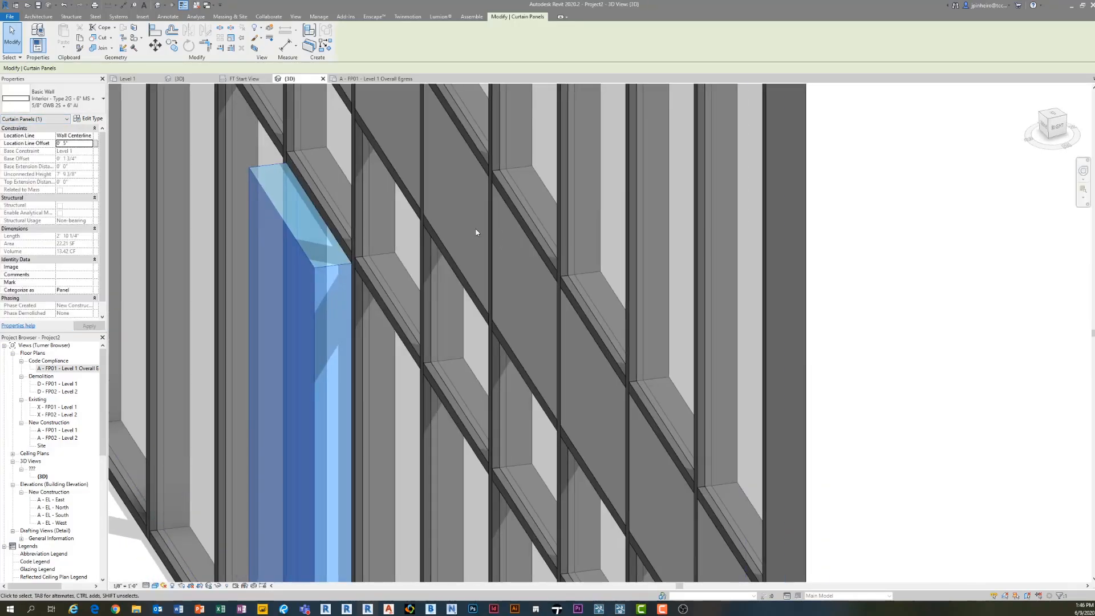
pyautogui.press('Escape')
pyautogui.keyDown('shift'); pyautogui.moveTo(423, 188); pyautogui.dragTo(522, 254, button='middle'); pyautogui.keyUp('shift')
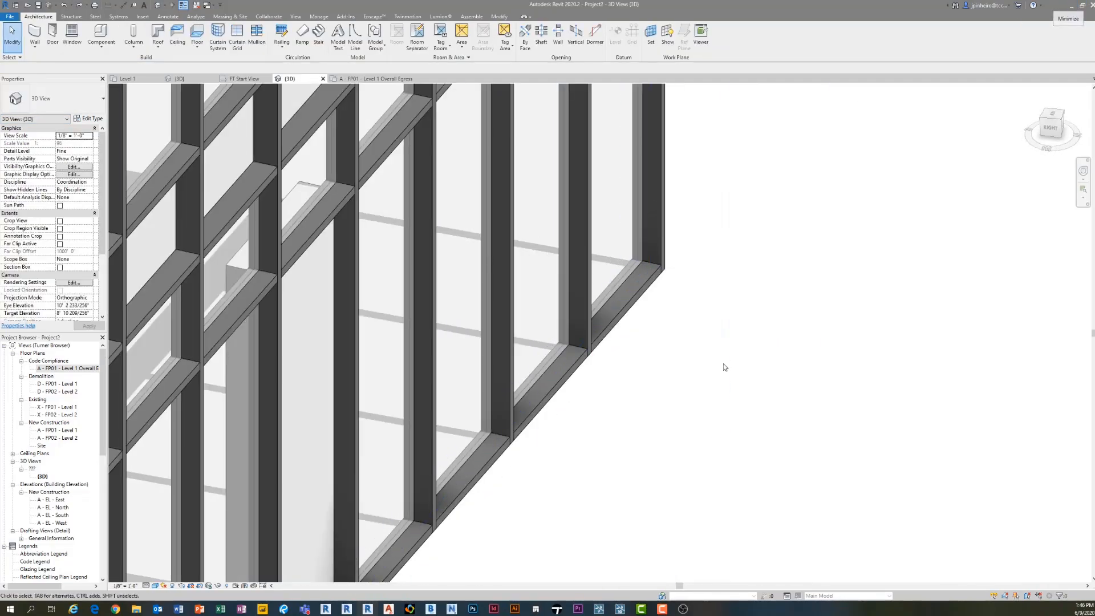
# Step: Switch to the Jitsi meeting in the browser and stop sharing the screen
pyautogui.moveTo(115, 609)
pyautogui.click(141, 582)
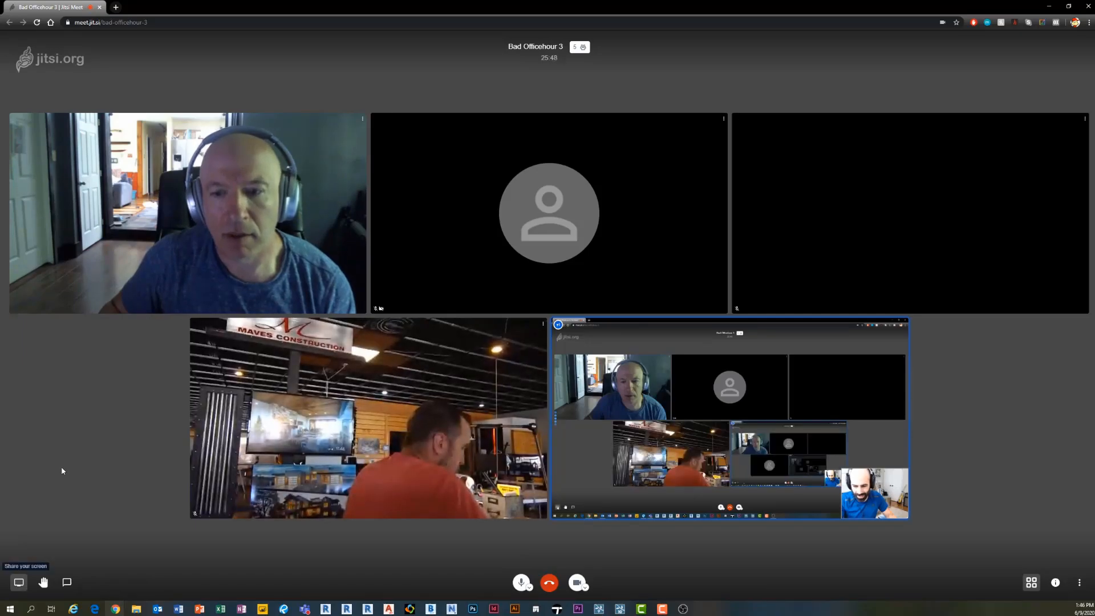
pyautogui.click(20, 582)
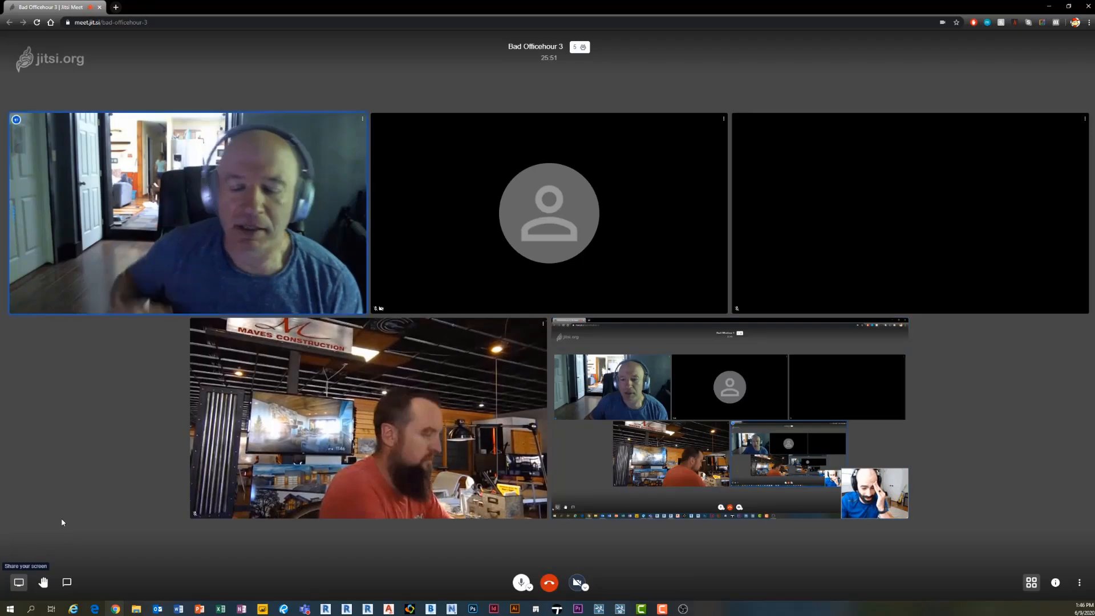
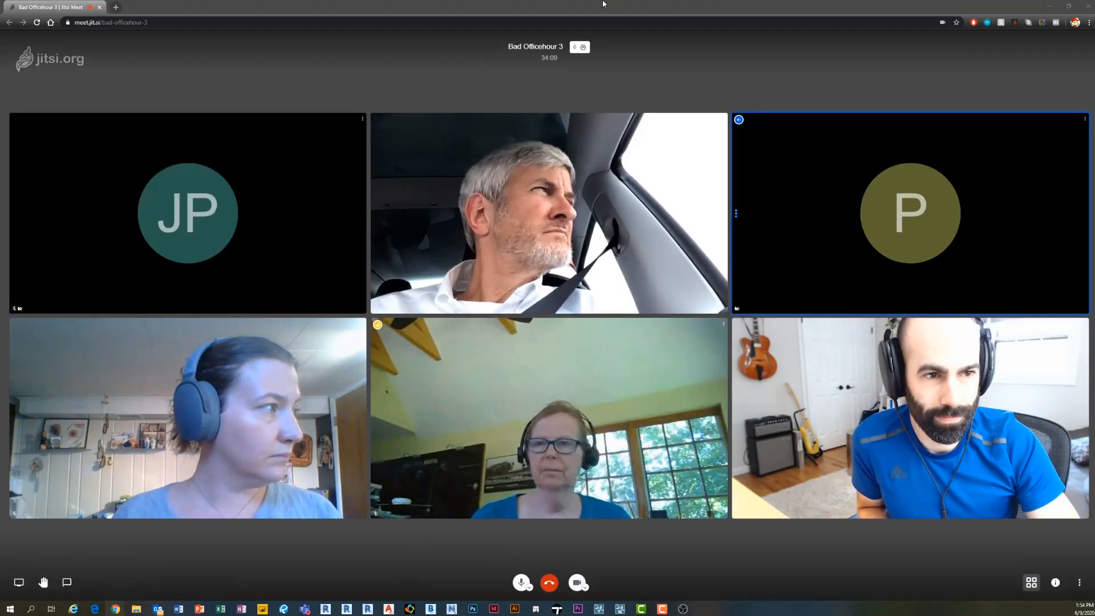
# Step: Switch back to Revit and close the inactive views of Project2 and Project1, keeping one 3D view for each
pyautogui.click(603, 4)
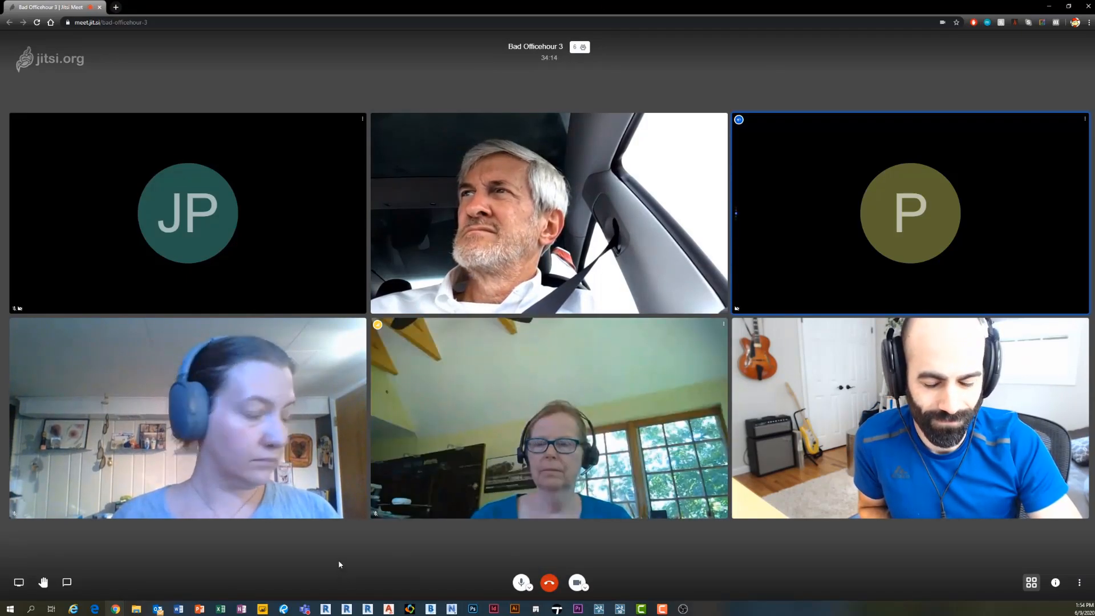
pyautogui.moveTo(373, 611)
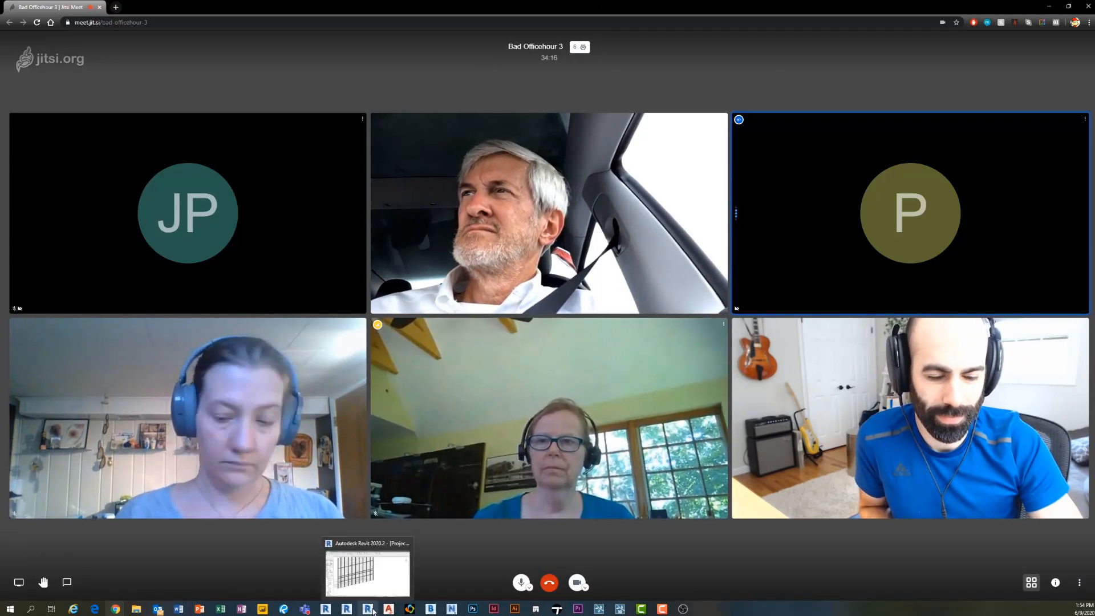
pyautogui.click(375, 569)
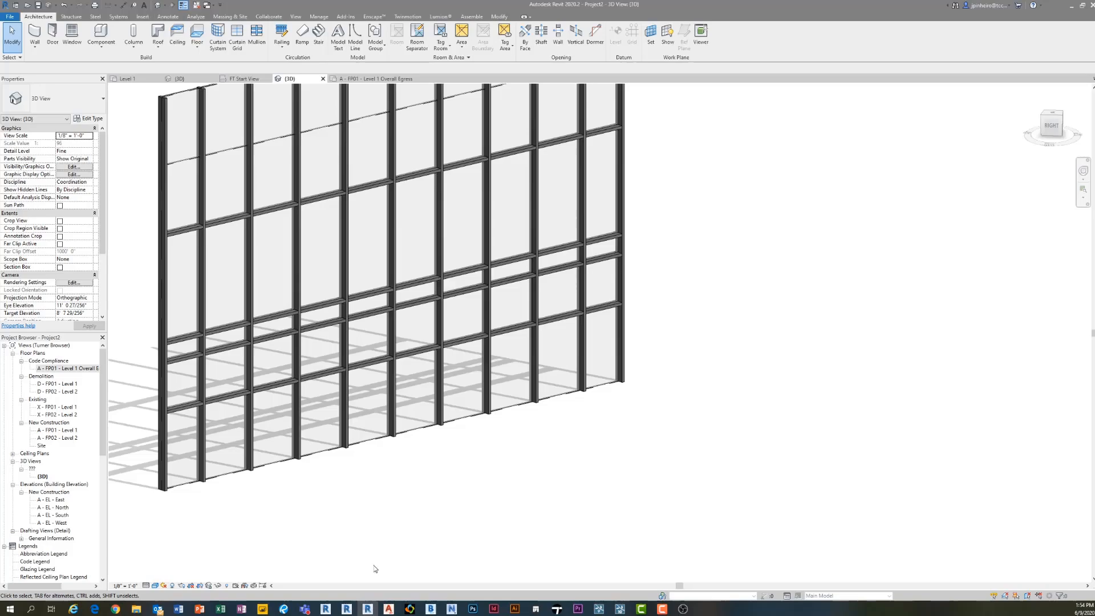
pyautogui.click(196, 5)
pyautogui.click(123, 79)
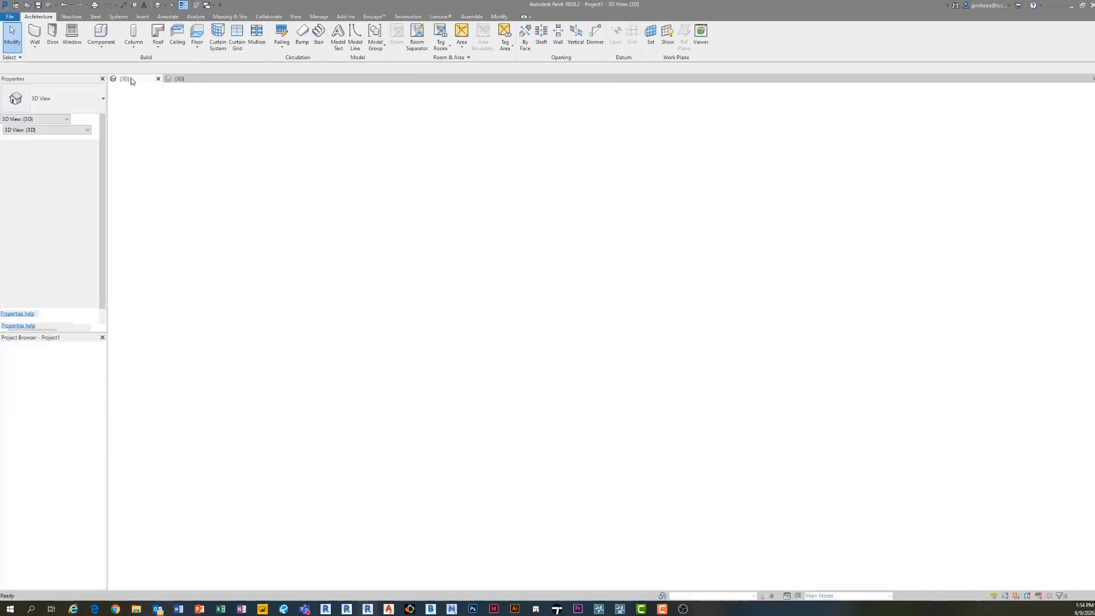
pyautogui.click(205, 6)
pyautogui.click(200, 79)
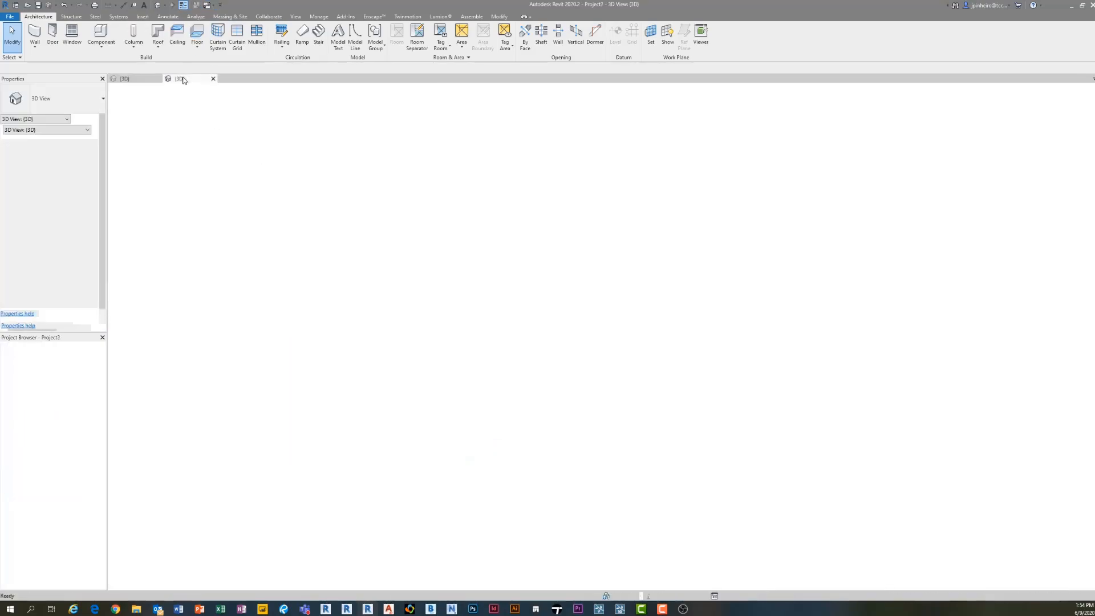
# Step: Close Project2 and Project1 without saving their changes
pyautogui.click(213, 78)
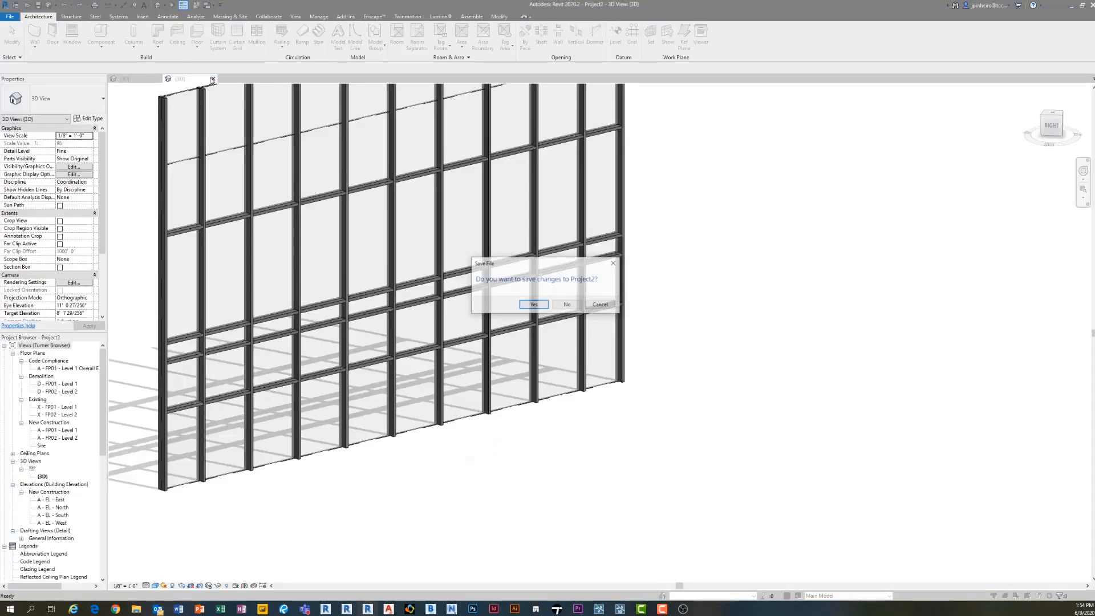
pyautogui.click(563, 305)
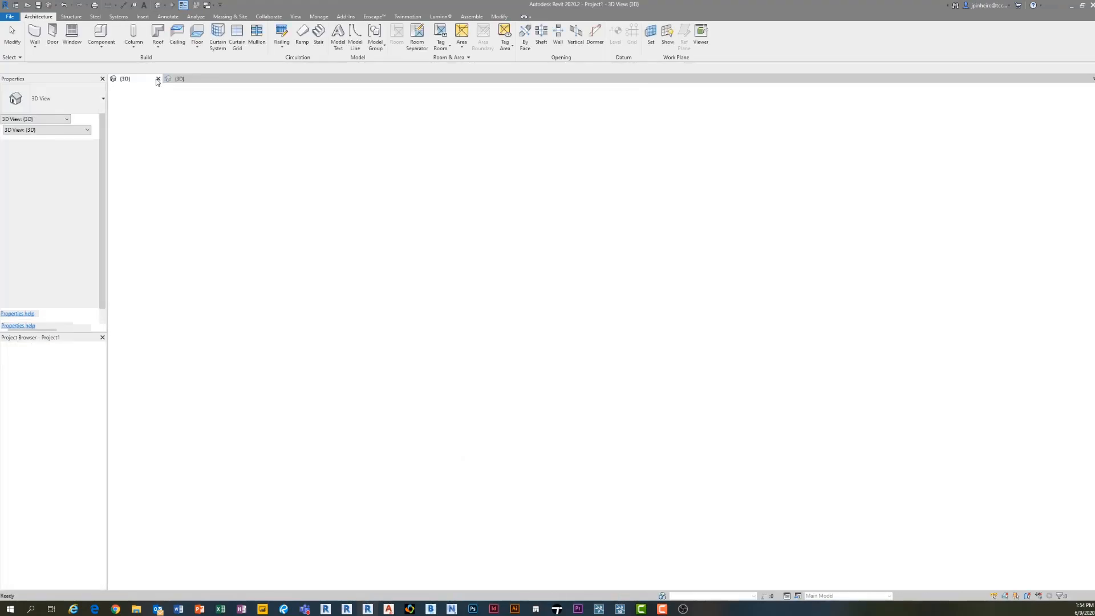
pyautogui.click(159, 79)
pyautogui.click(564, 305)
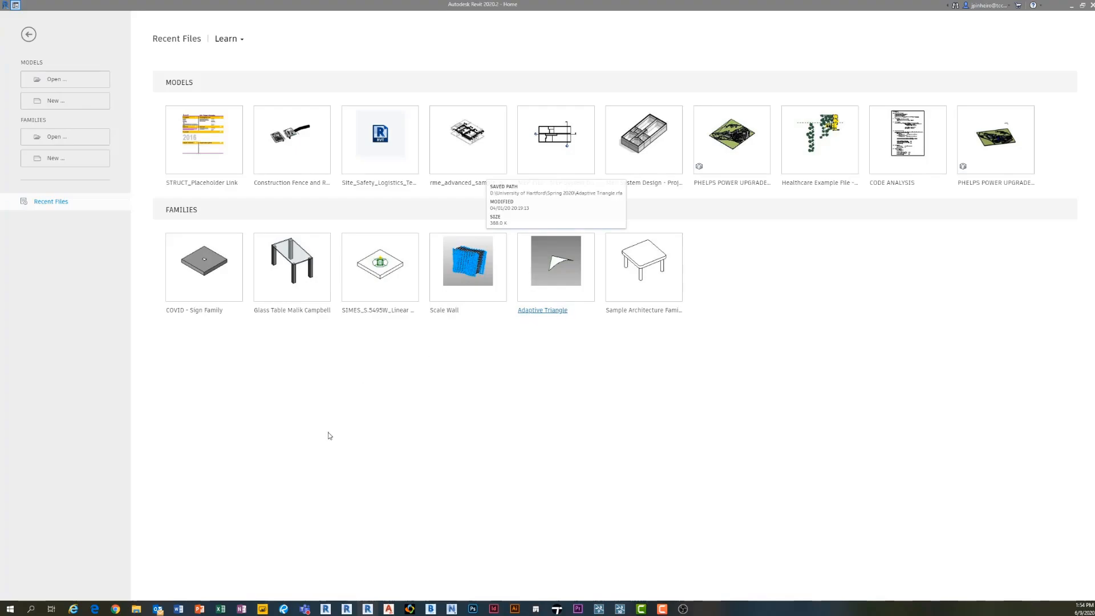
# Step: Open the template ARCH - Residential - studio.bad 2016.rte from the Template Office Hour folder on the desktop
pyautogui.click(57, 79)
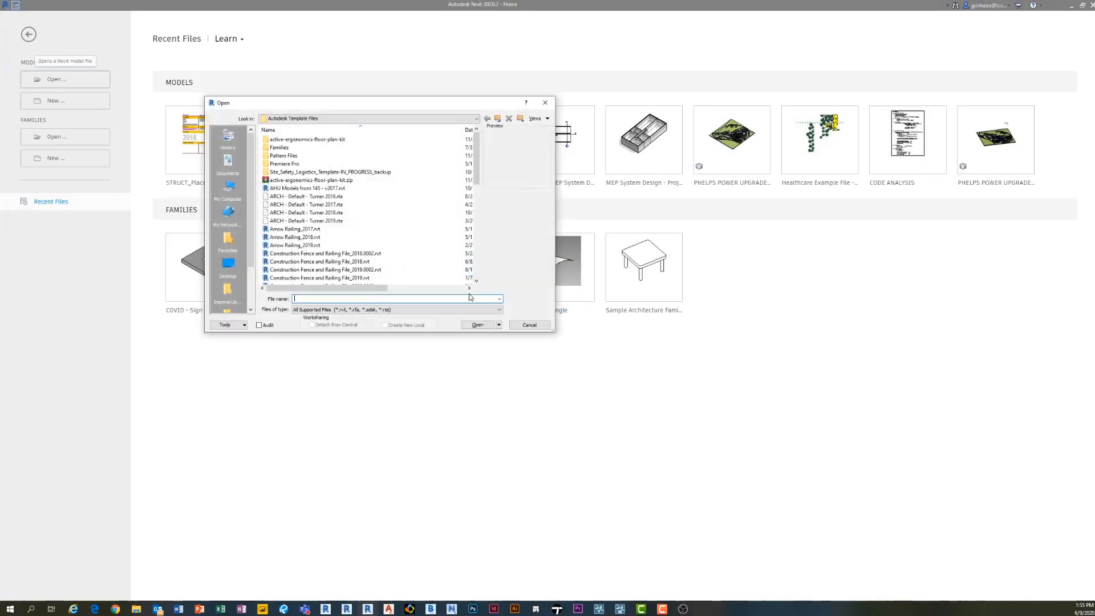
pyautogui.click(228, 264)
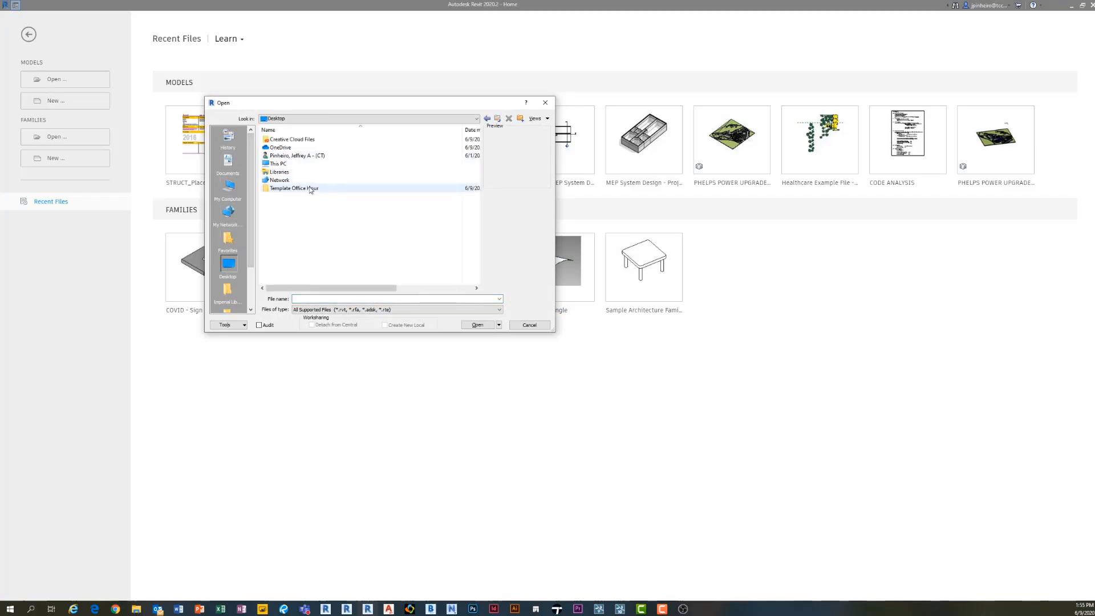
pyautogui.doubleClick(310, 188)
pyautogui.click(343, 140)
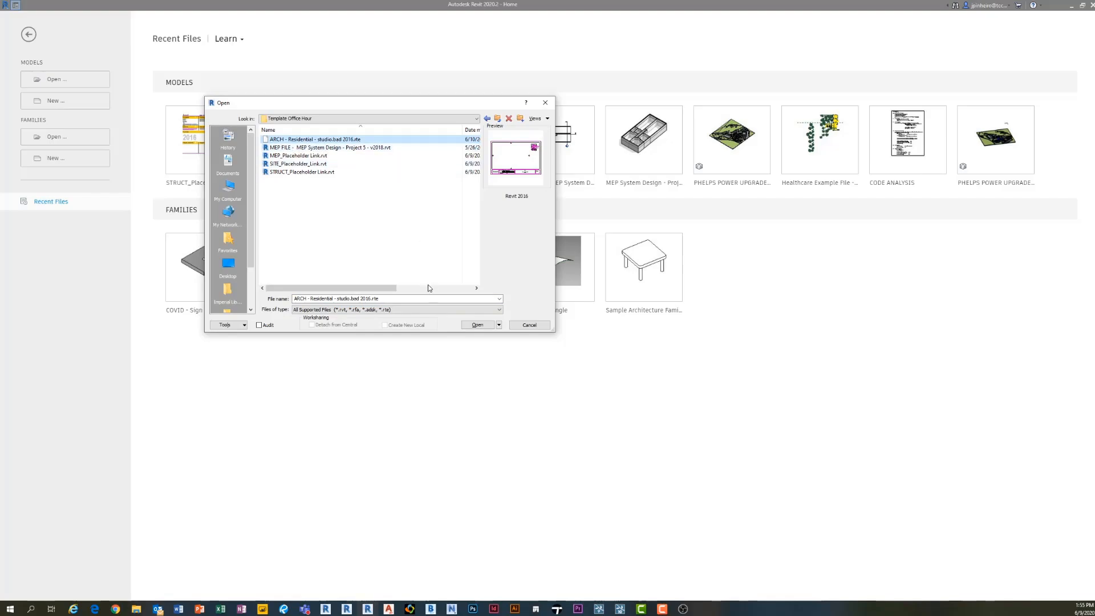
pyautogui.click(477, 326)
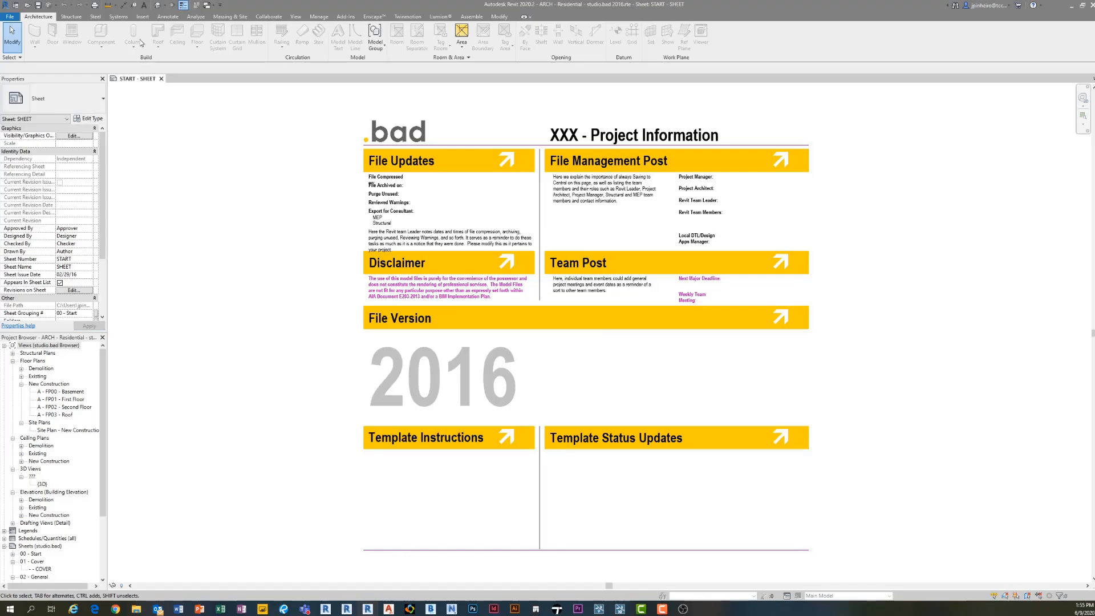
# Step: Bring up the Manage Links dialog to inspect the Revit links in the residential template
pyautogui.scroll(-1, 210, 244)
pyautogui.moveTo(210, 244); pyautogui.dragTo(161, 245, button='middle')
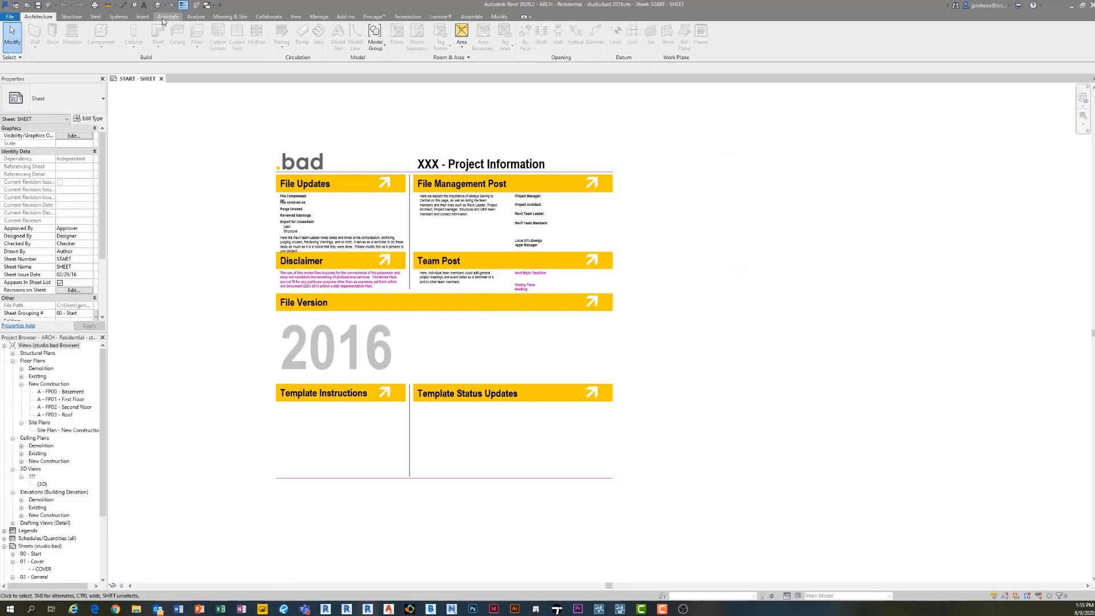
pyautogui.click(143, 17)
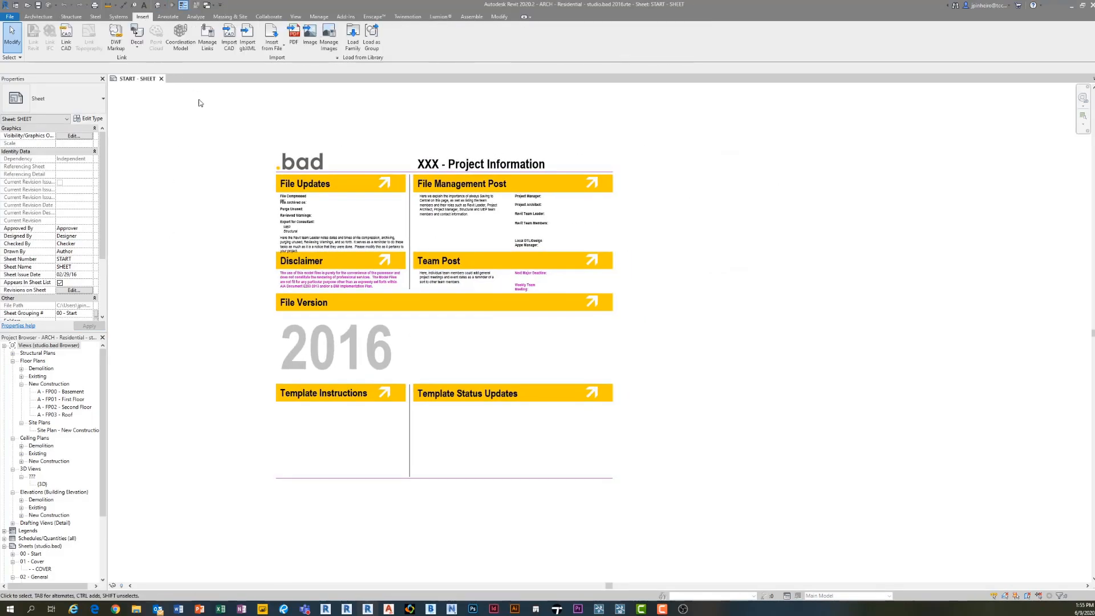
pyautogui.click(209, 50)
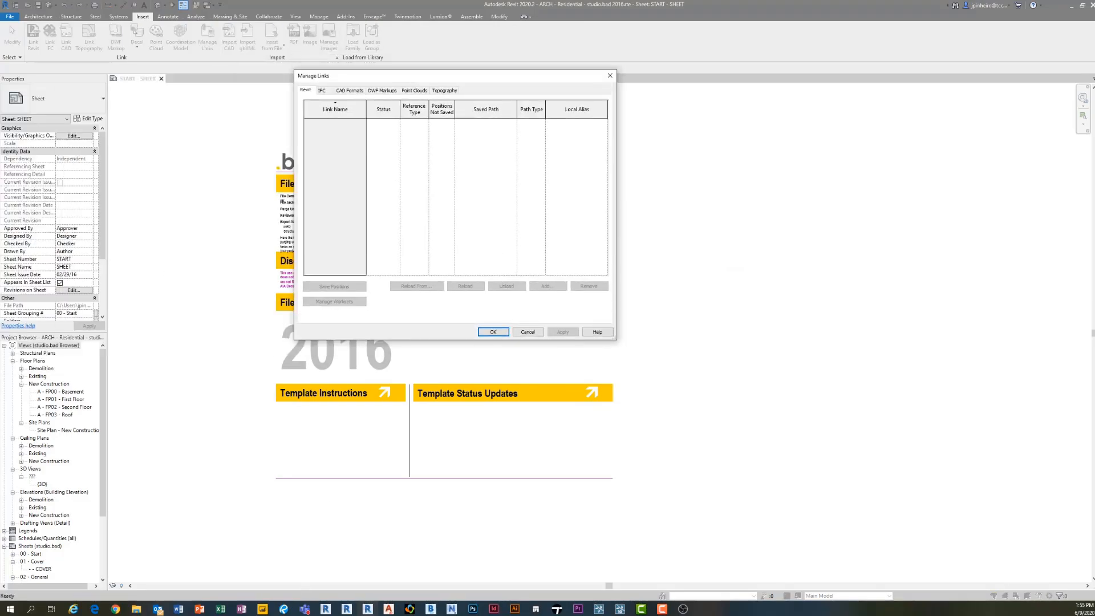
# Step: Show the MEP, SITE and STRUCT placeholder files in the desktop's Template Office Hour folder, and dismiss Manage Links in Revit
pyautogui.click(135, 611)
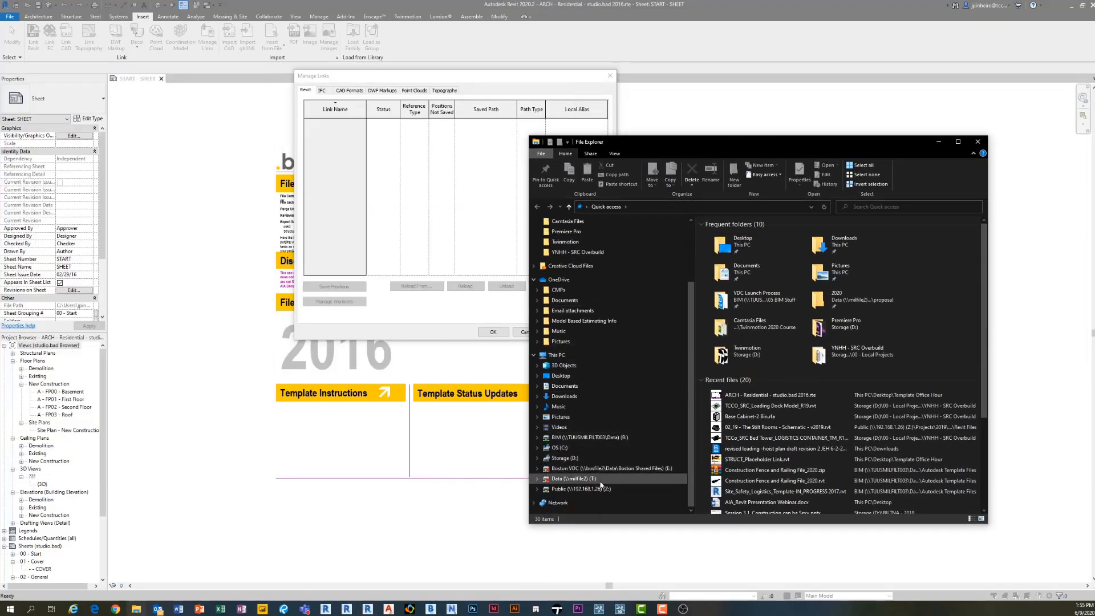
pyautogui.click(567, 458)
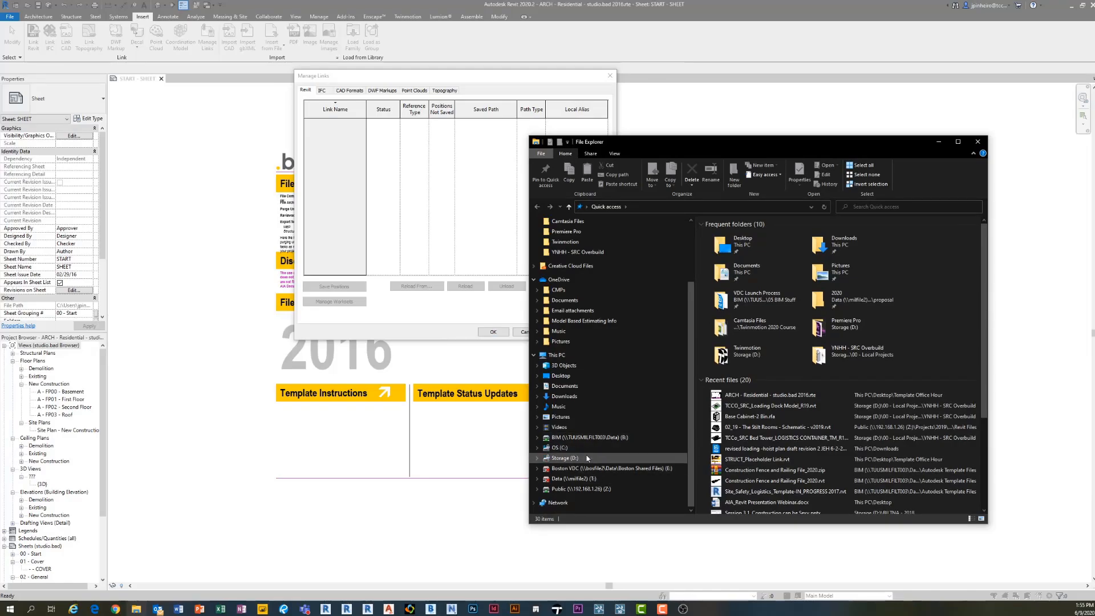
pyautogui.click(575, 376)
pyautogui.doubleClick(733, 245)
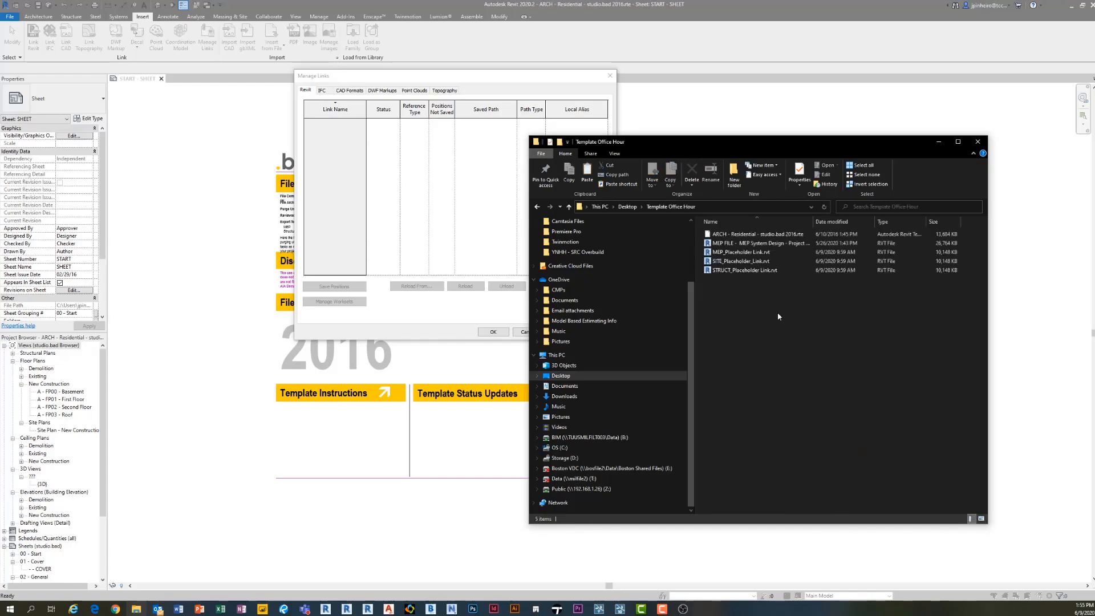
pyautogui.click(770, 253)
pyautogui.keyDown('ctrl'); pyautogui.click(774, 260); pyautogui.keyUp('ctrl')
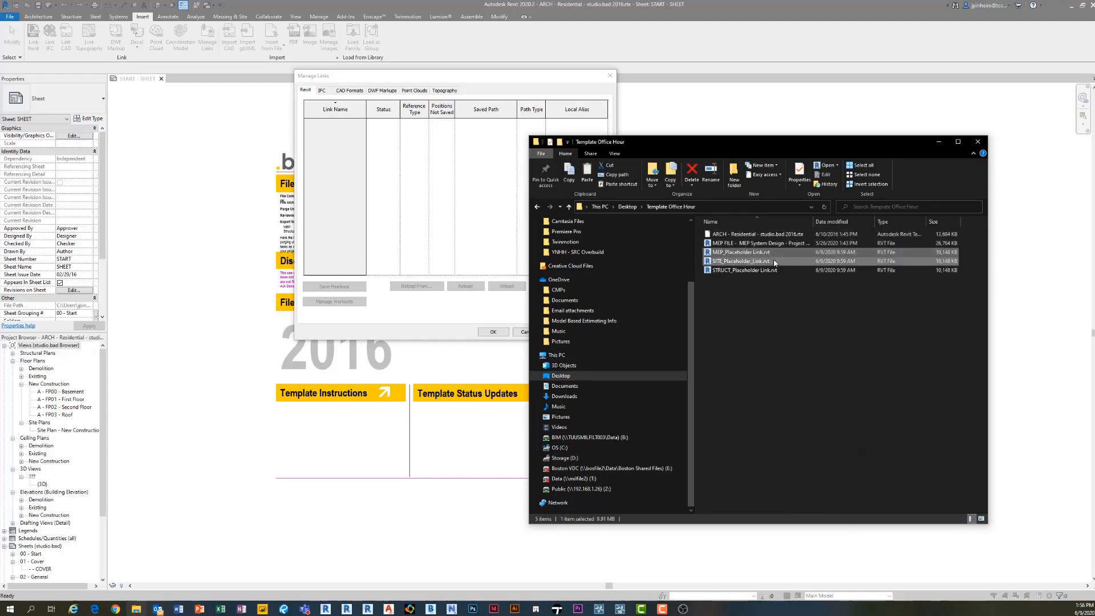
pyautogui.keyDown('ctrl'); pyautogui.click(773, 270); pyautogui.keyUp('ctrl')
pyautogui.click(502, 236)
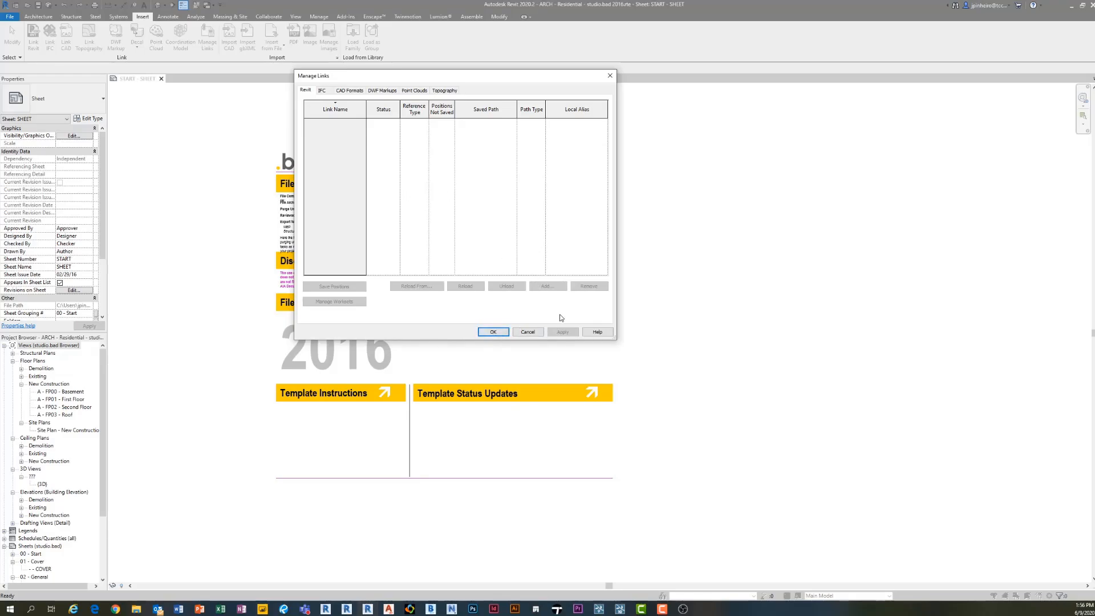
pyautogui.press('Escape')
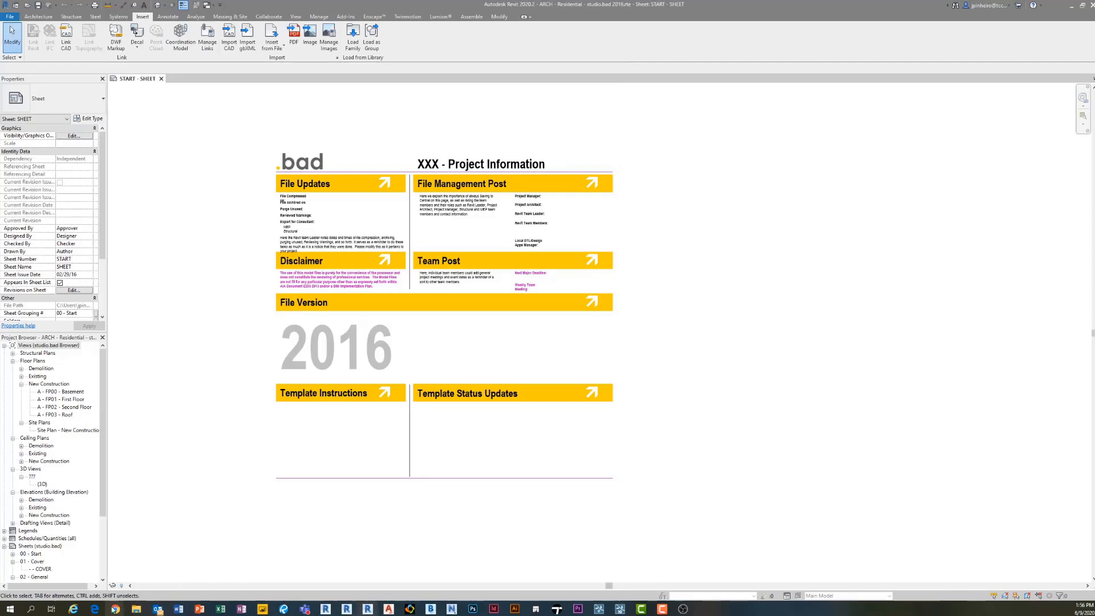
# Step: Switch to the Jitsi meeting in the browser, share Screen 2 and turn the camera back on
pyautogui.moveTo(107, 610)
pyautogui.click(161, 575)
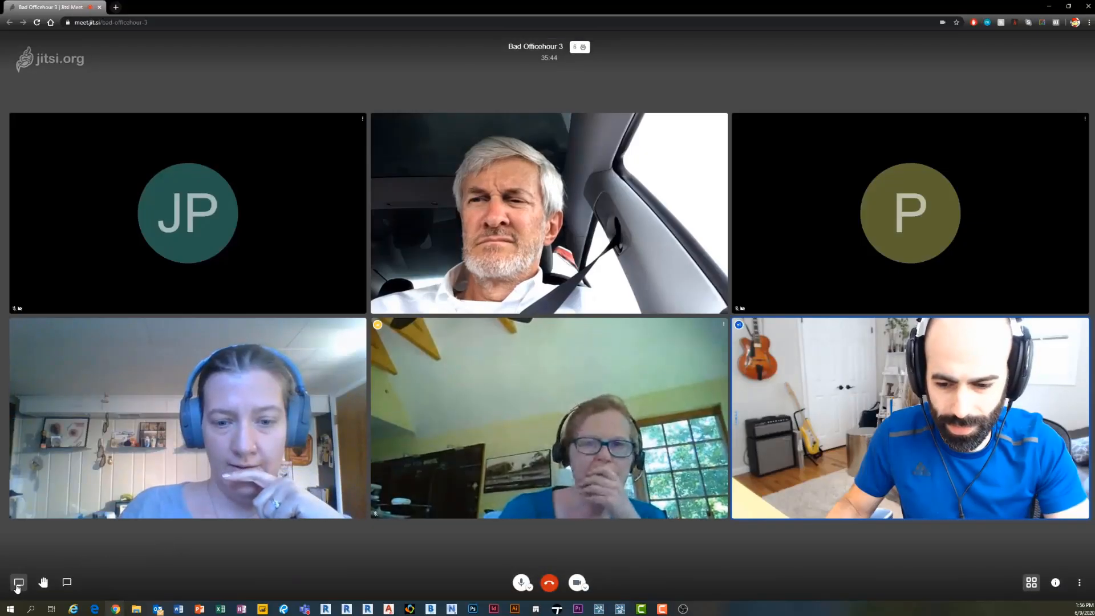
pyautogui.click(18, 583)
pyautogui.click(616, 137)
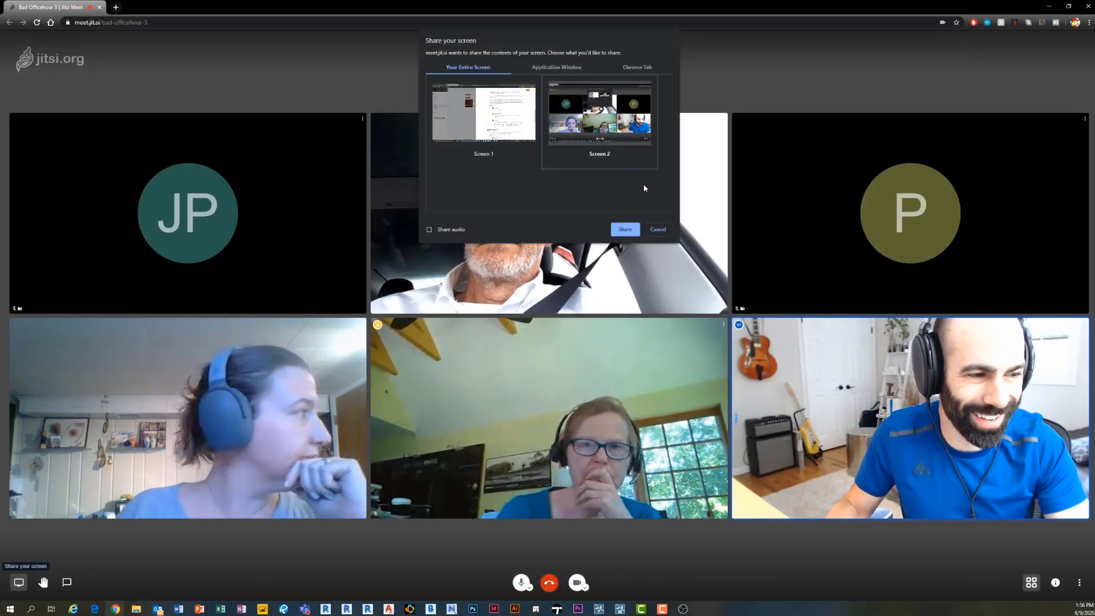
pyautogui.click(625, 230)
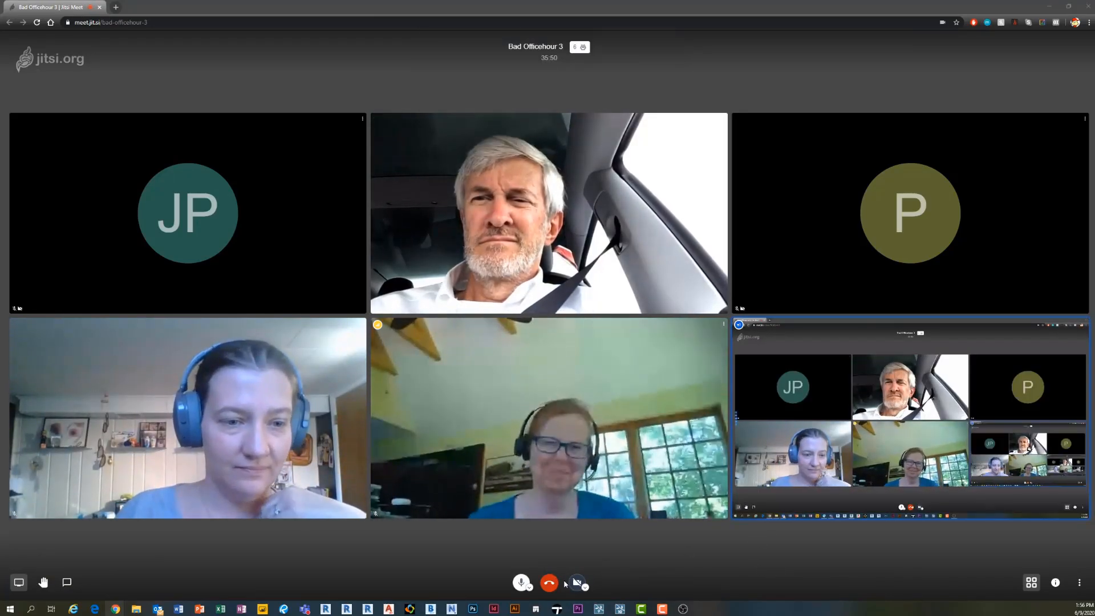
pyautogui.click(577, 583)
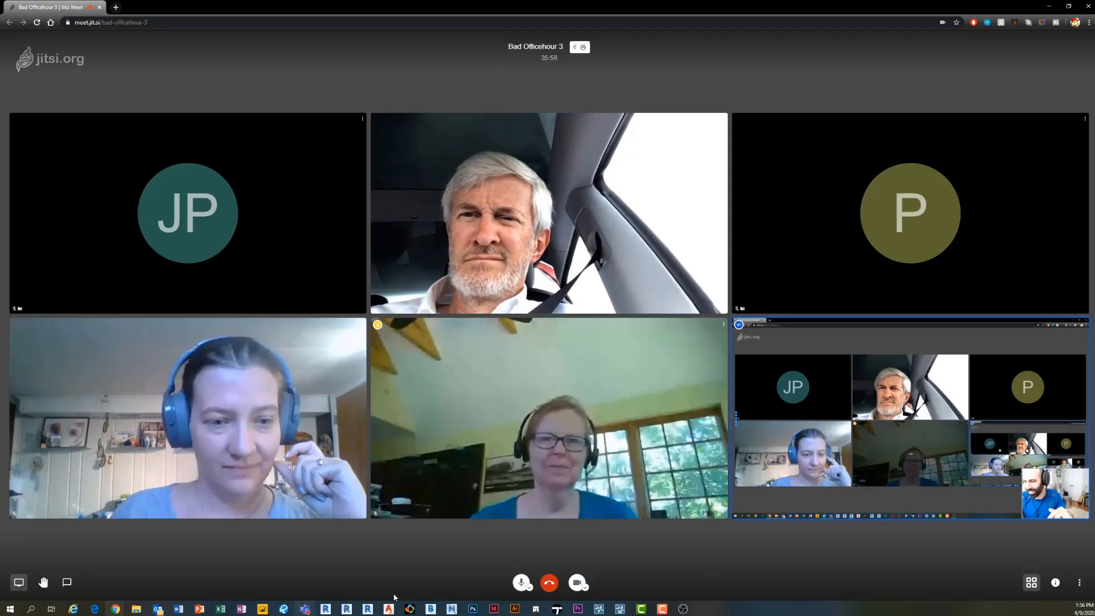
# Step: Minimize the Jitsi meeting window and return to the template's START sheet in Revit
pyautogui.click(368, 609)
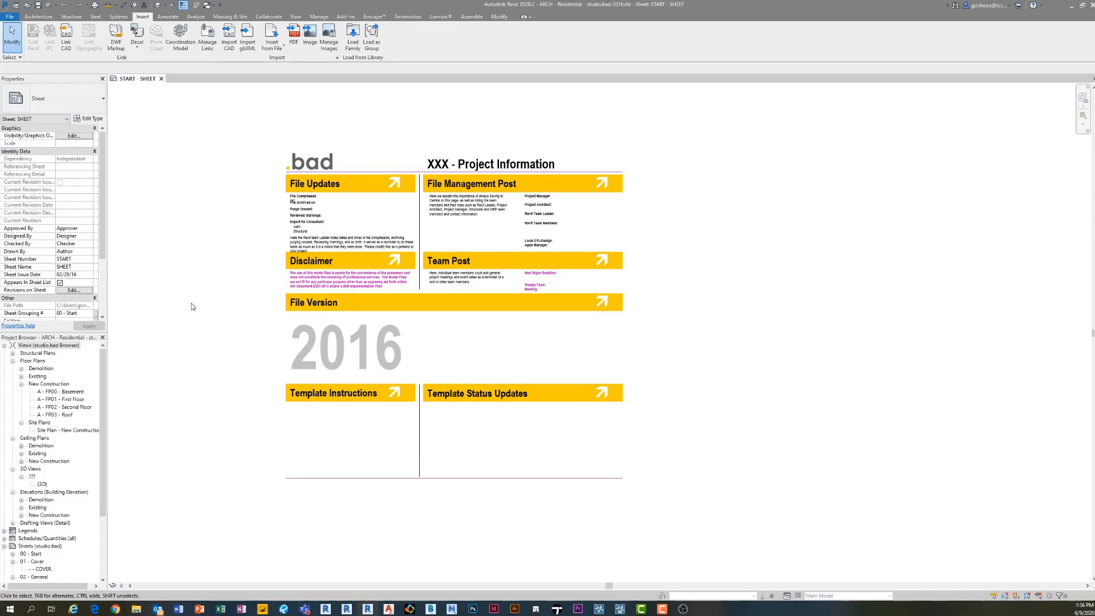
pyautogui.moveTo(114, 606)
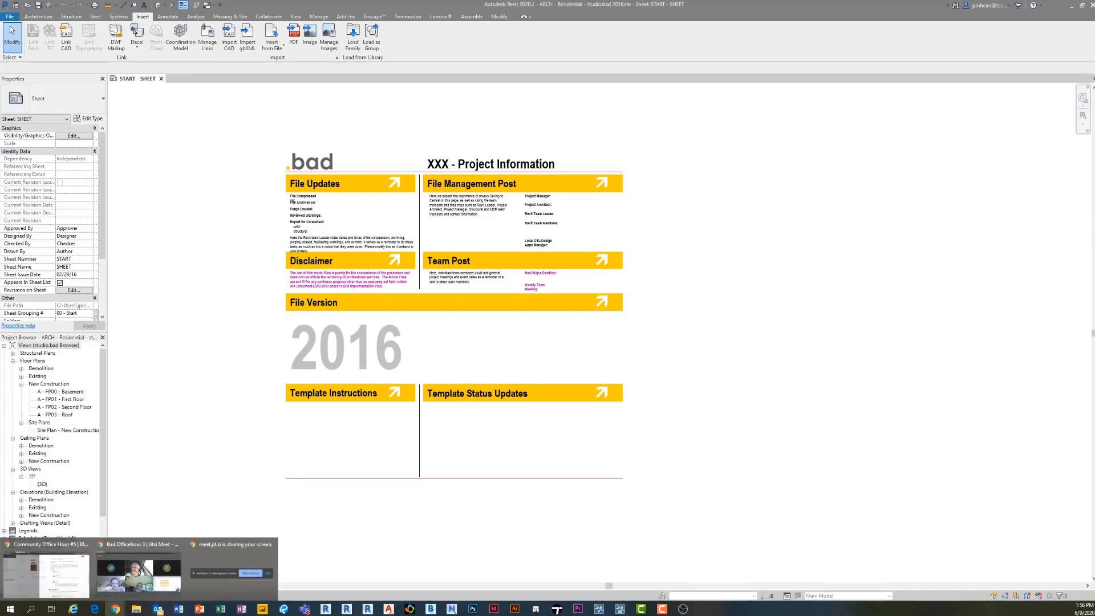
pyautogui.click(138, 570)
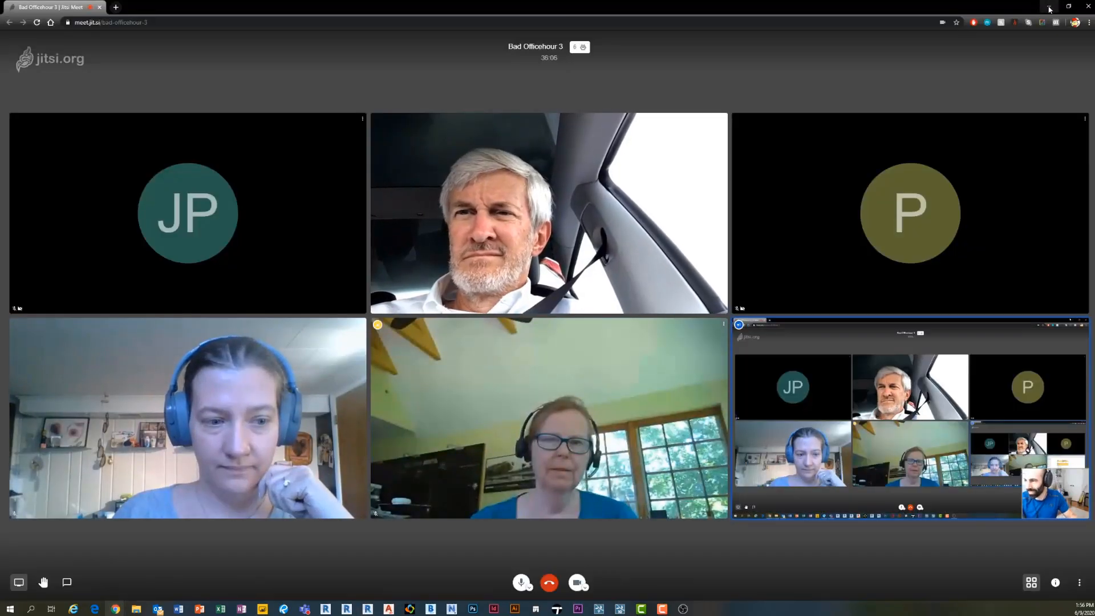
pyautogui.click(1050, 6)
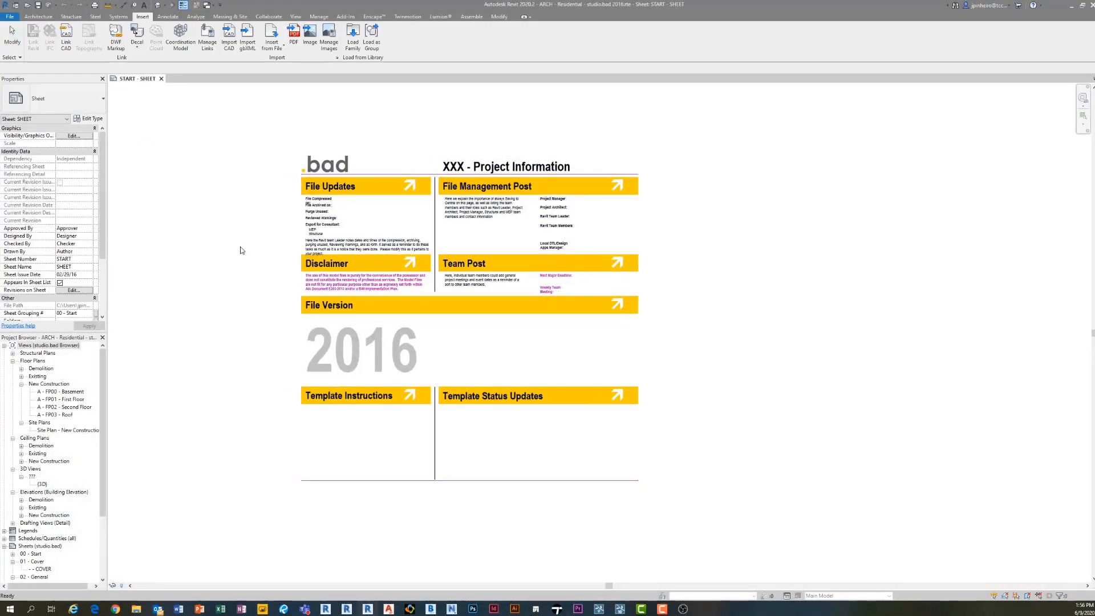
# Step: Check the template's list of Revit links in Manage Links again and leave it without changes
pyautogui.scroll(2, 206, 218)
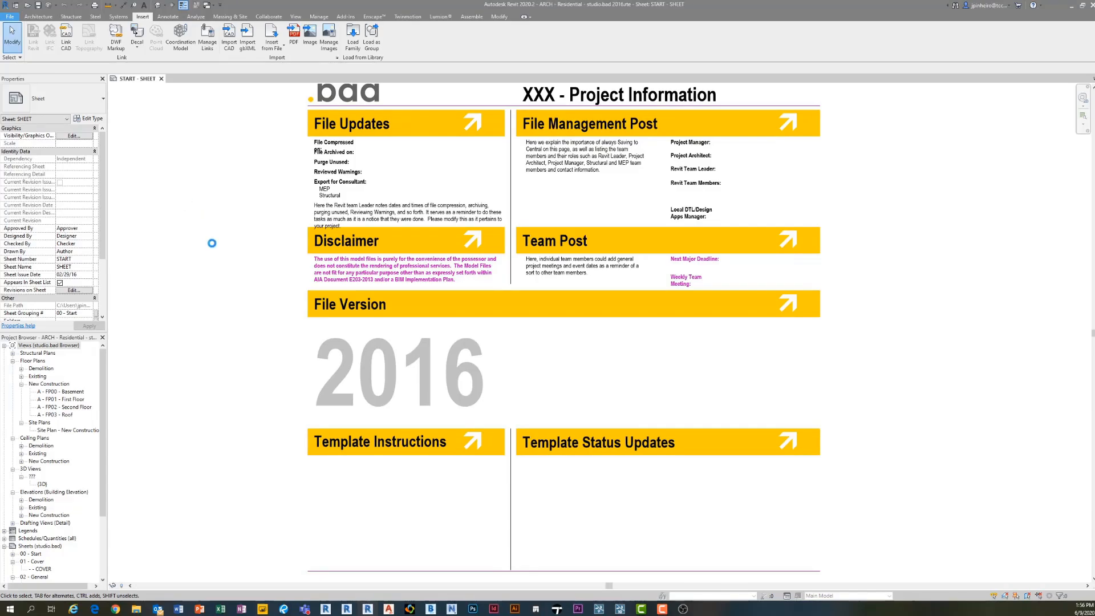
pyautogui.click(212, 243)
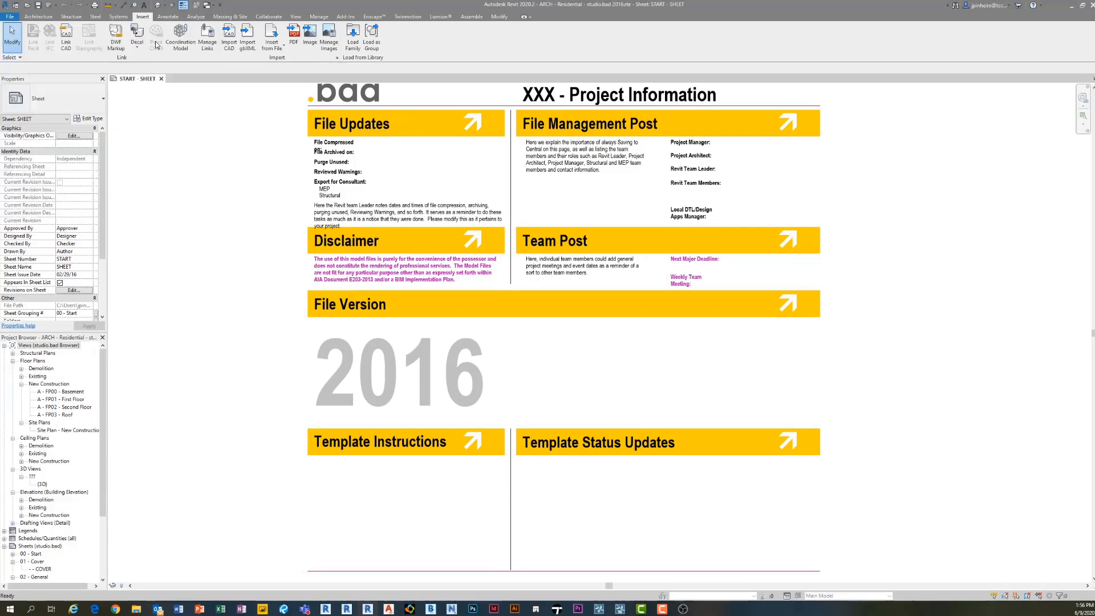
pyautogui.click(210, 43)
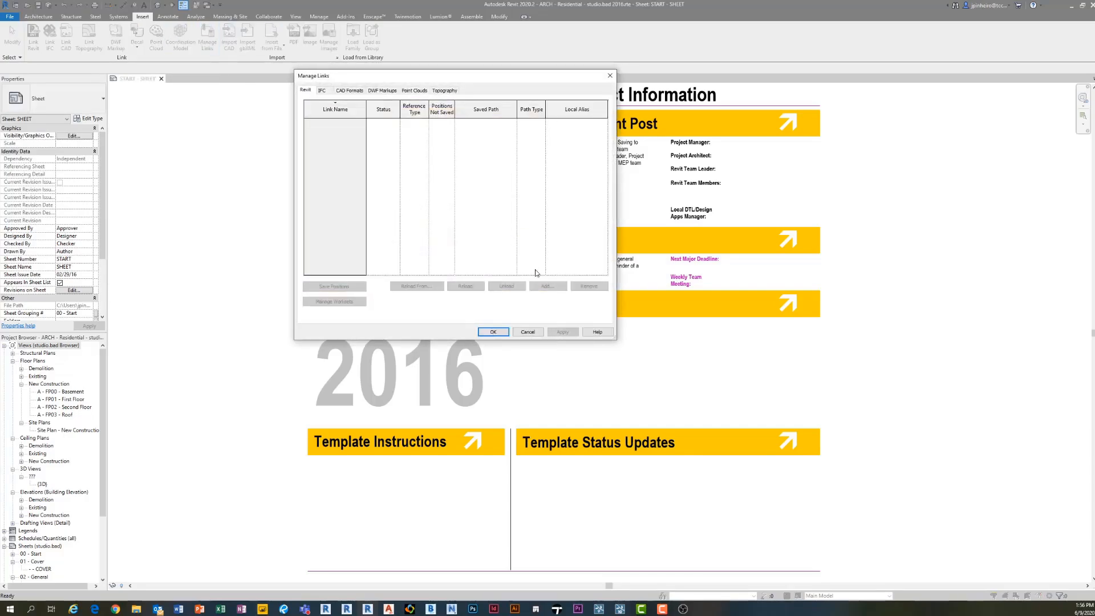
pyautogui.click(537, 332)
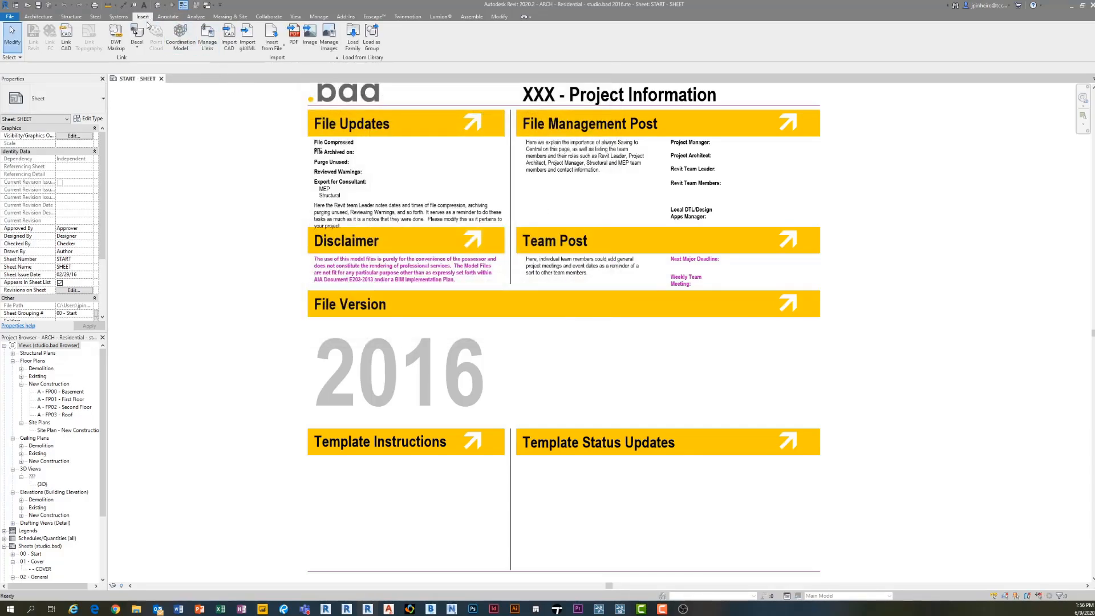
# Step: Link MEP_Placeholder Link.rvt into the default 3D view, kept as the only open view, with Auto - Internal Origin to Internal Origin positioning
pyautogui.click(158, 6)
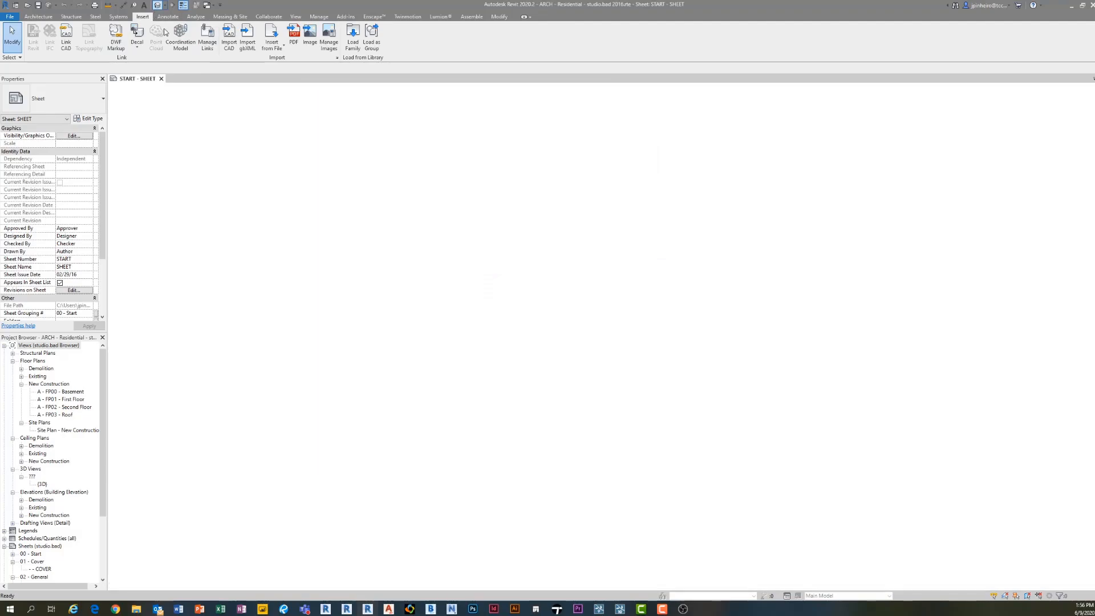
pyautogui.click(196, 5)
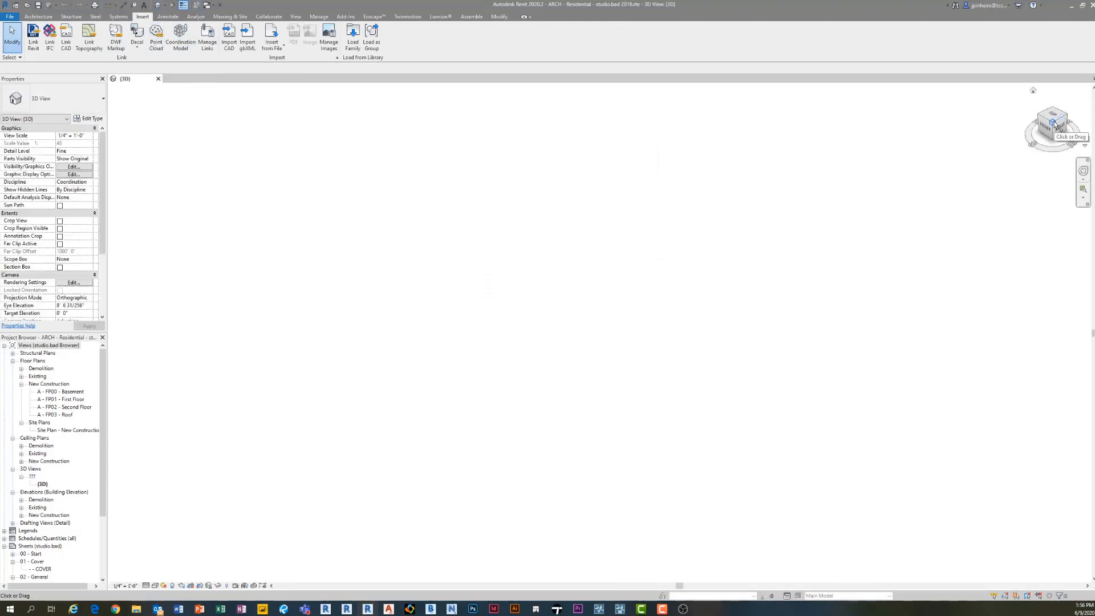
pyautogui.click(34, 37)
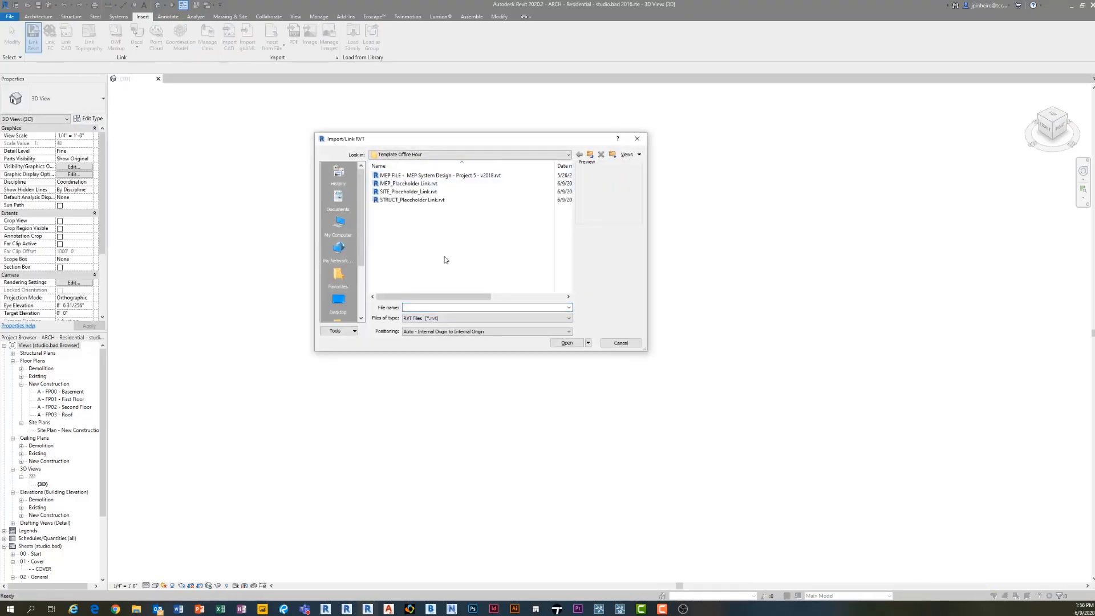
pyautogui.click(409, 183)
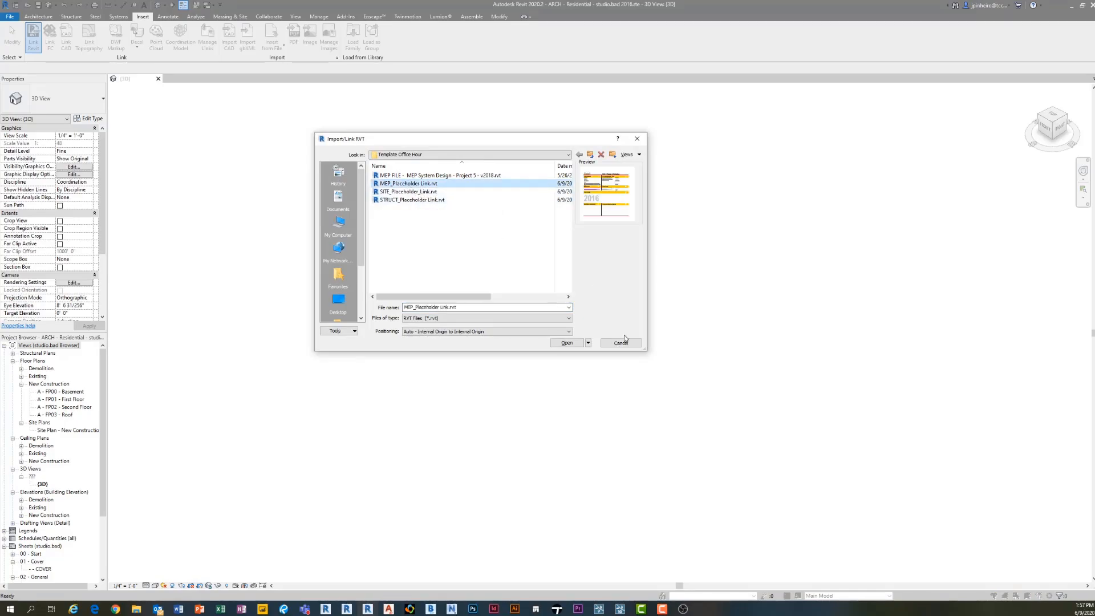
pyautogui.click(565, 342)
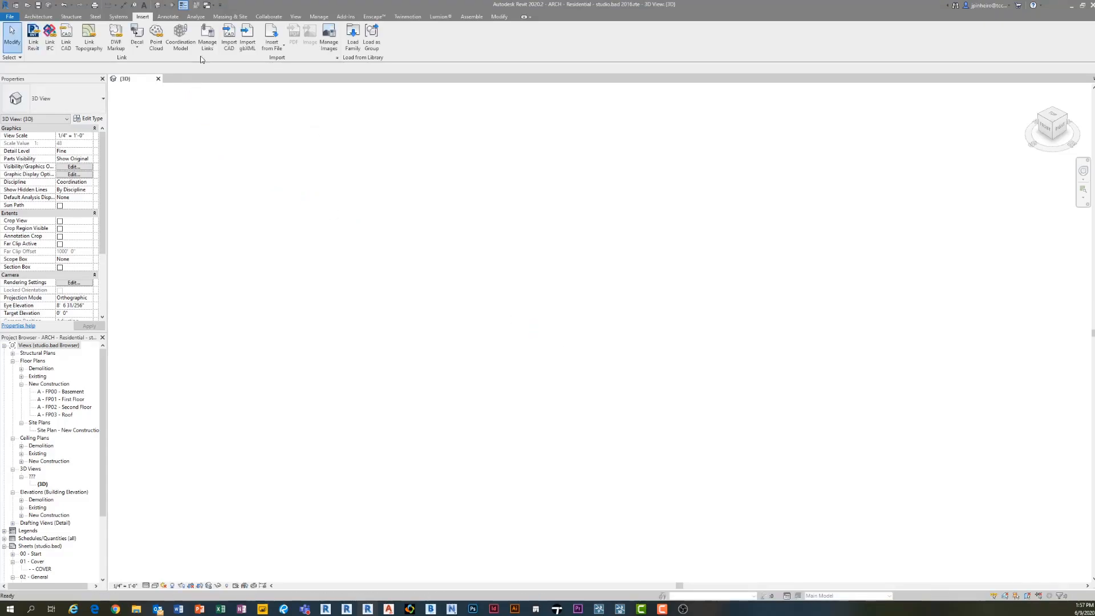
# Step: Add SITE_Placeholder_Link.rvt through Manage Links with Auto - Internal Origin to Internal Origin positioning
pyautogui.click(33, 39)
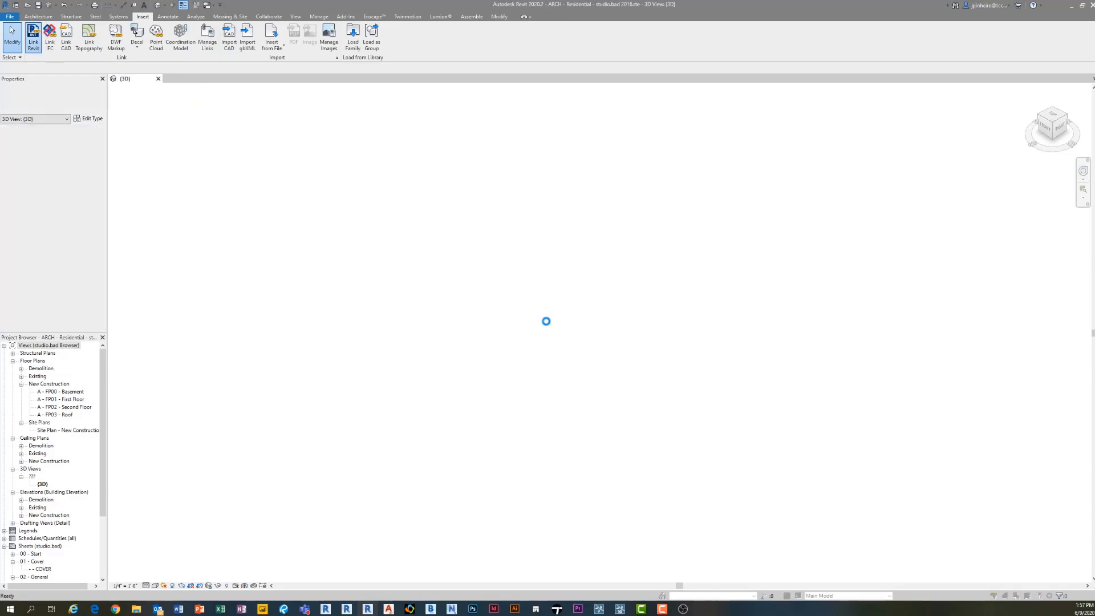
pyautogui.click(635, 140)
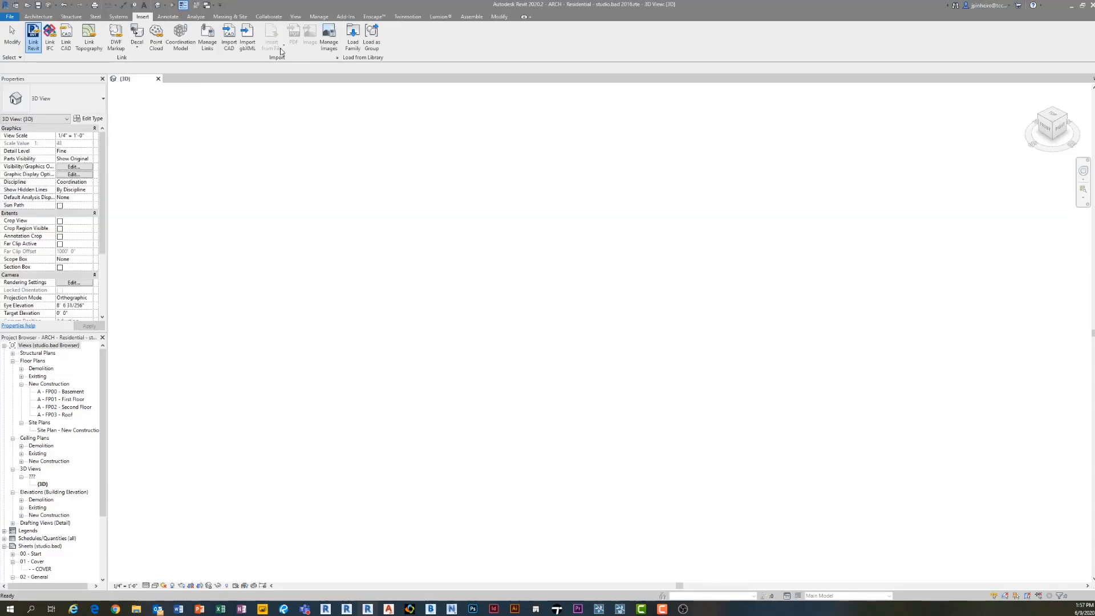
pyautogui.click(208, 39)
pyautogui.click(549, 287)
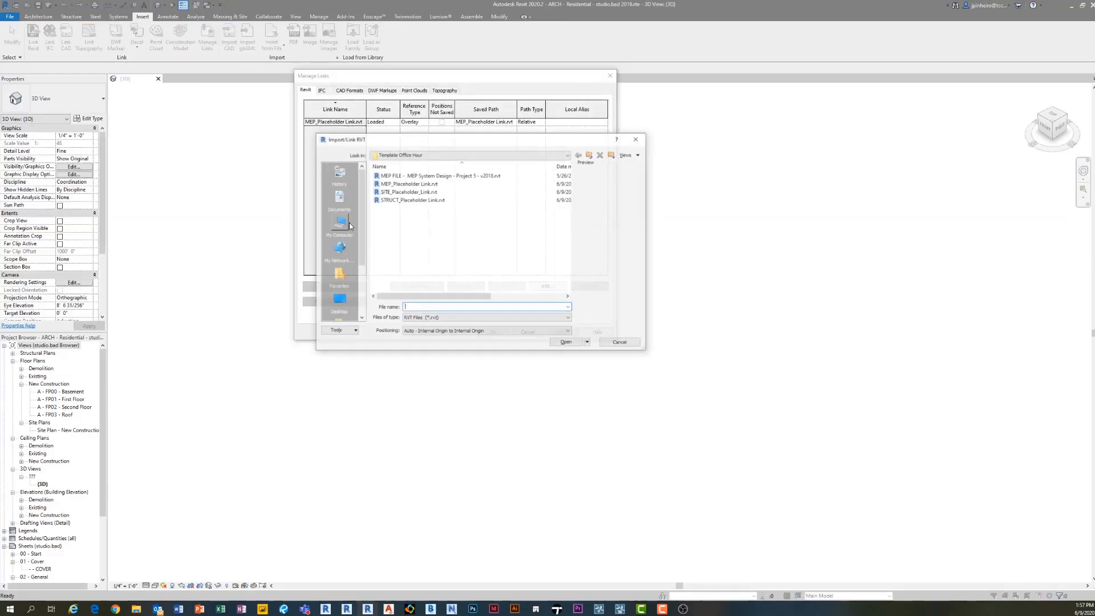
pyautogui.click(409, 192)
pyautogui.click(566, 342)
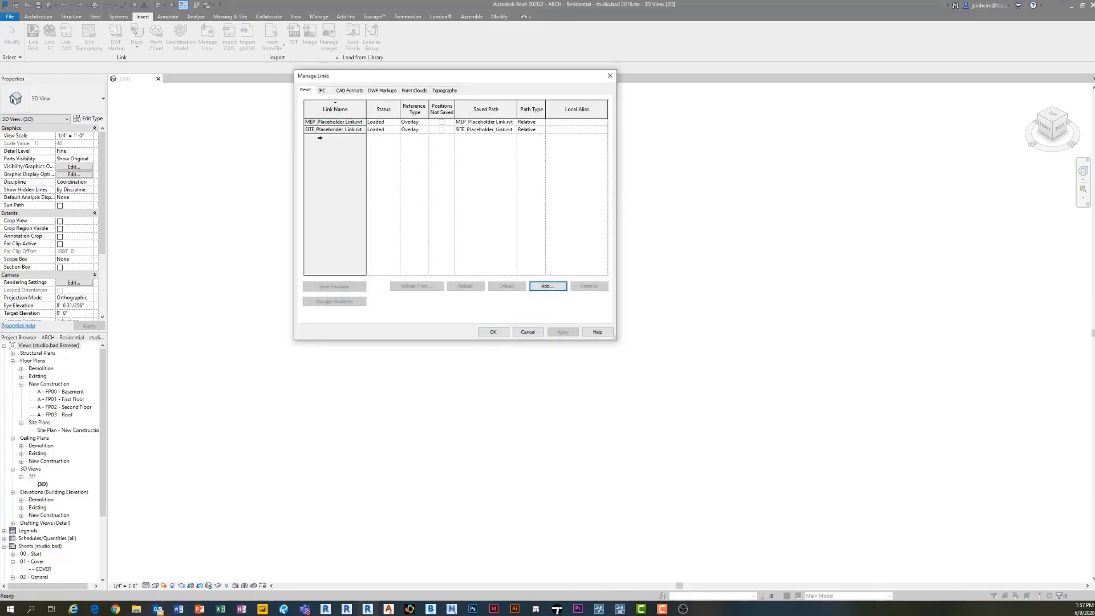
# Step: Add STRUCT_Placeholder Link.rvt to the managed links with Auto - Internal Origin to Internal Origin positioning and accept the link list
pyautogui.click(548, 287)
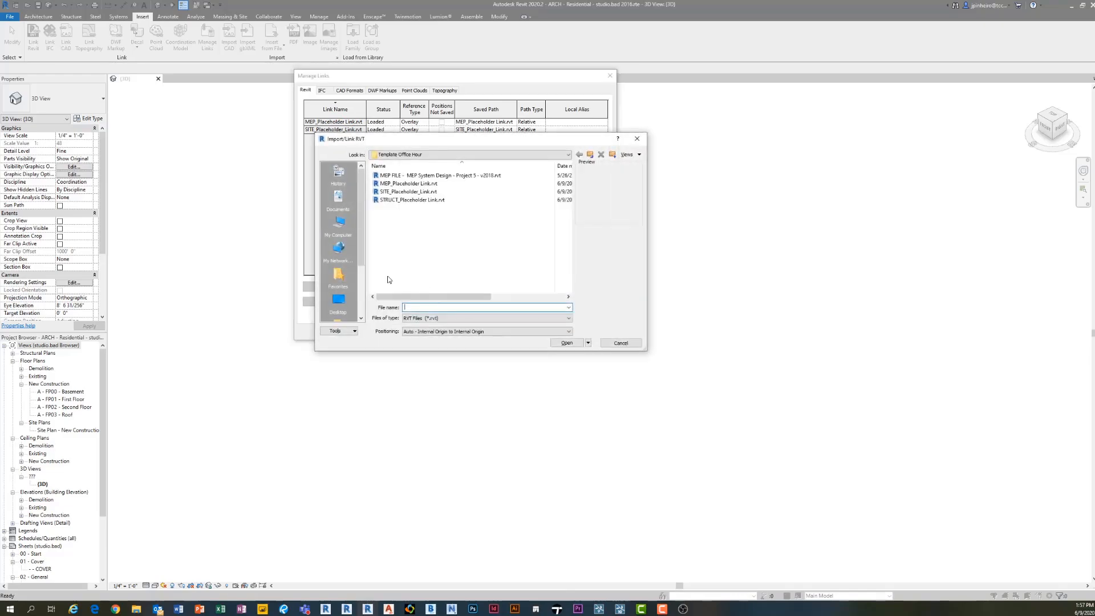
pyautogui.click(419, 200)
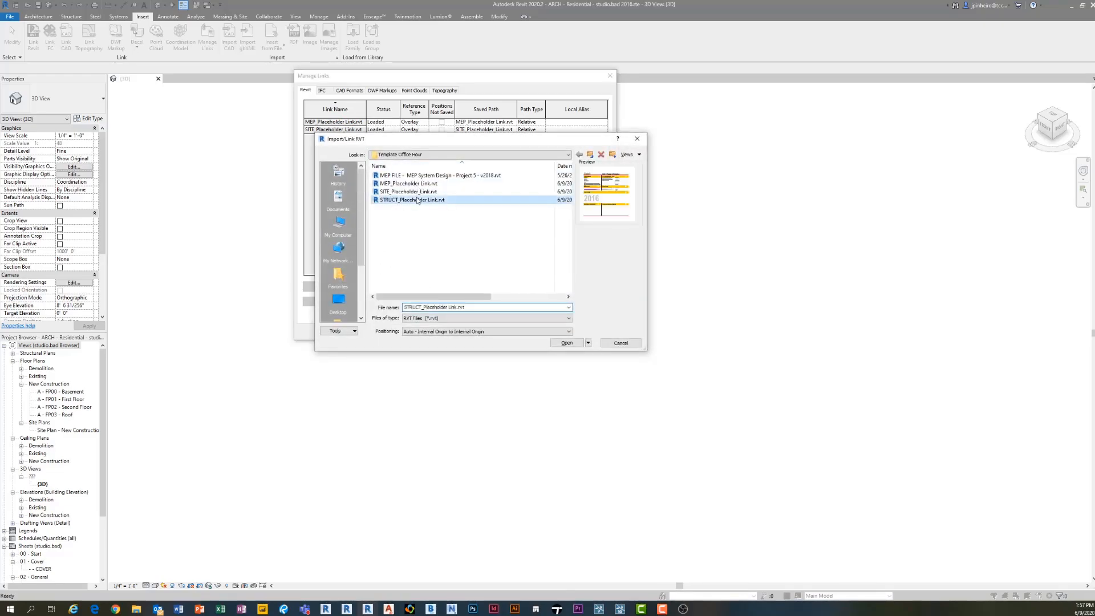
pyautogui.click(567, 343)
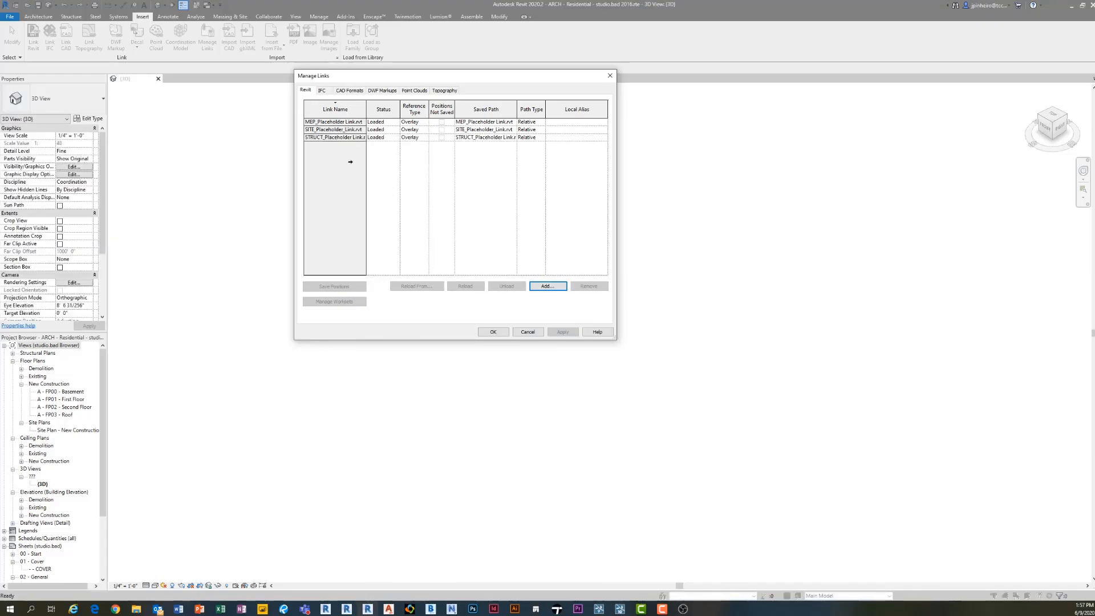
pyautogui.click(489, 333)
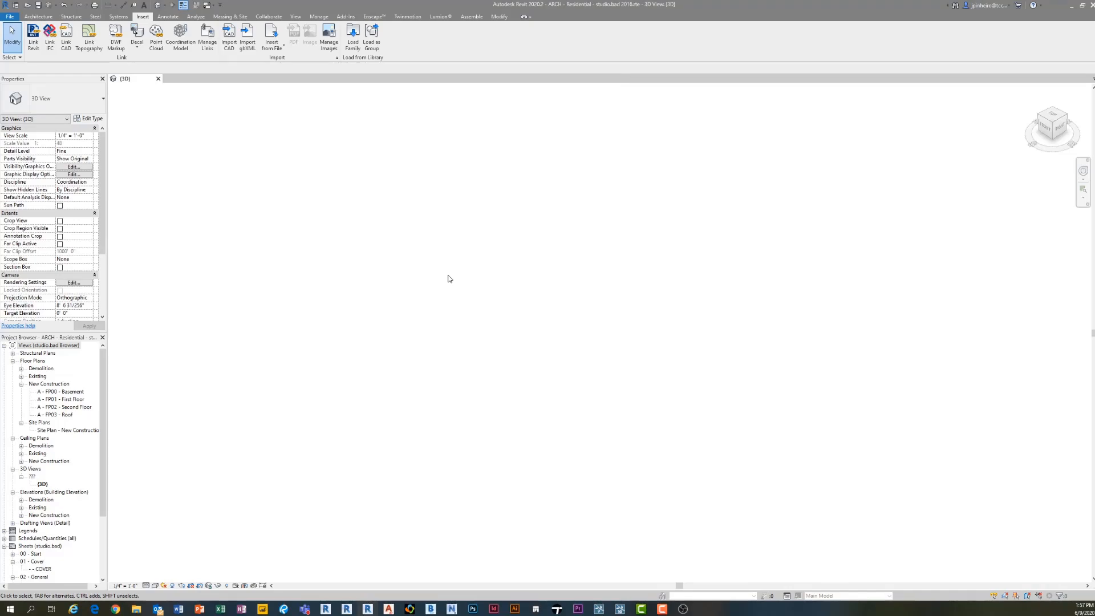
# Step: In the 3D view's visibility overrides, set the MEP_Placeholder Link.rvt display settings to Custom, with no linked view
pyautogui.press('v')
pyautogui.press('v')
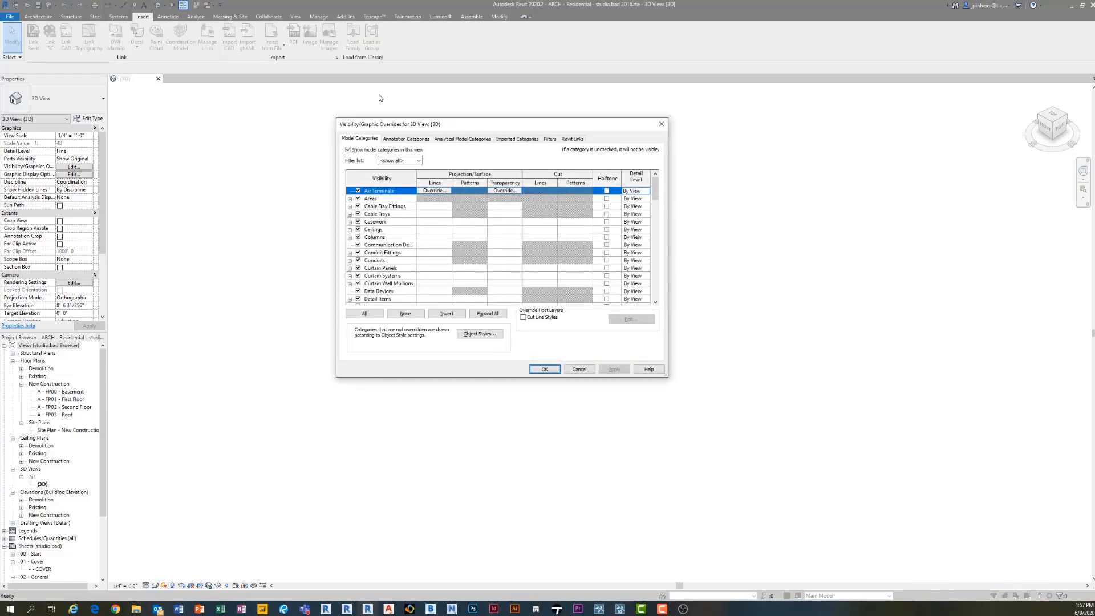
pyautogui.click(573, 140)
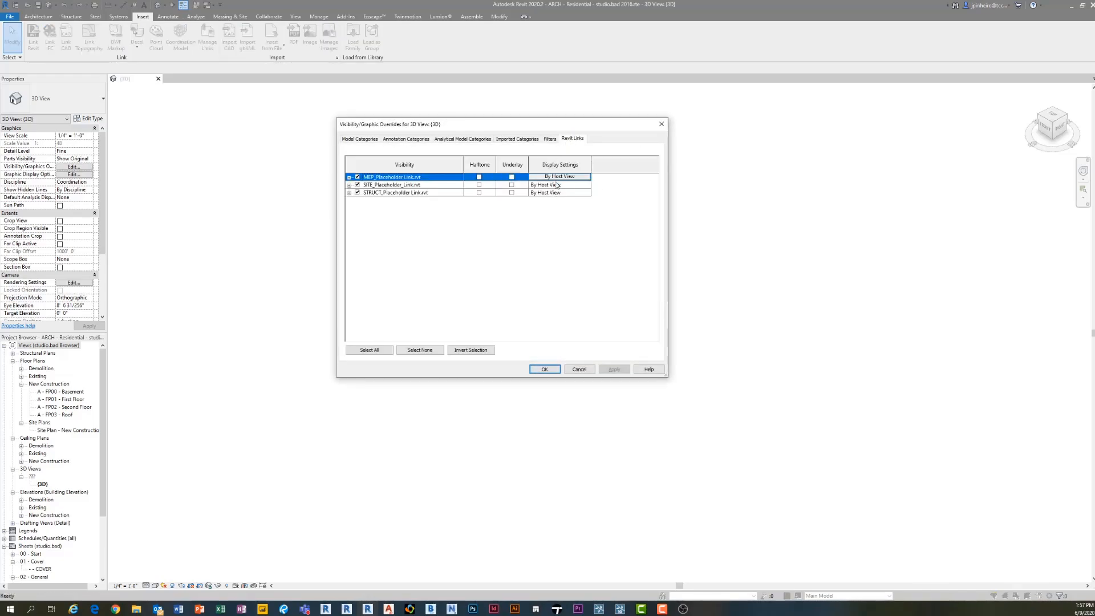
pyautogui.click(554, 178)
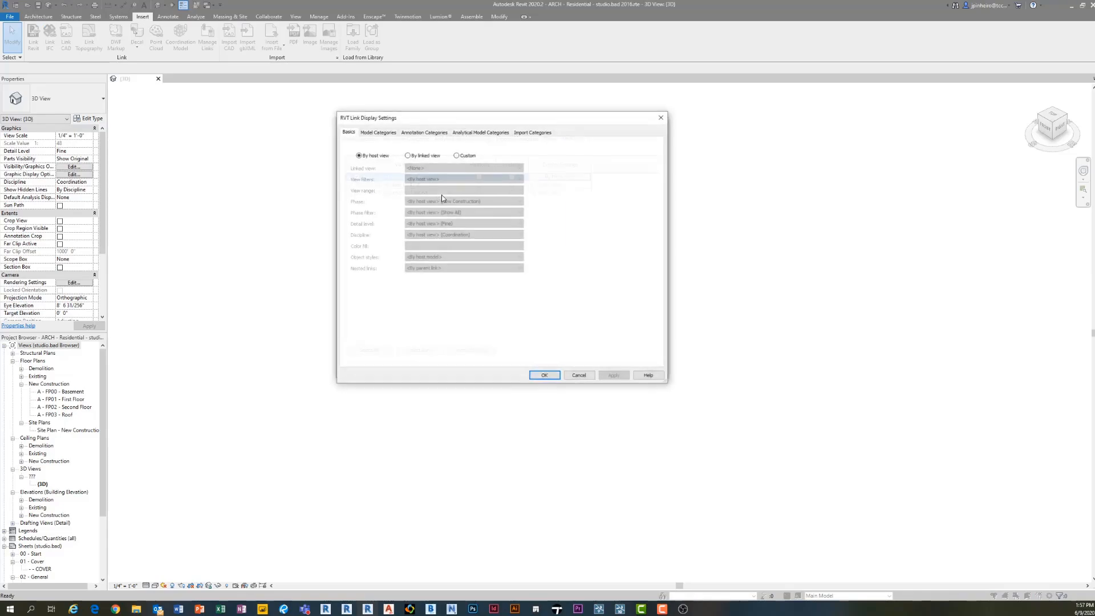
pyautogui.click(456, 155)
pyautogui.click(436, 168)
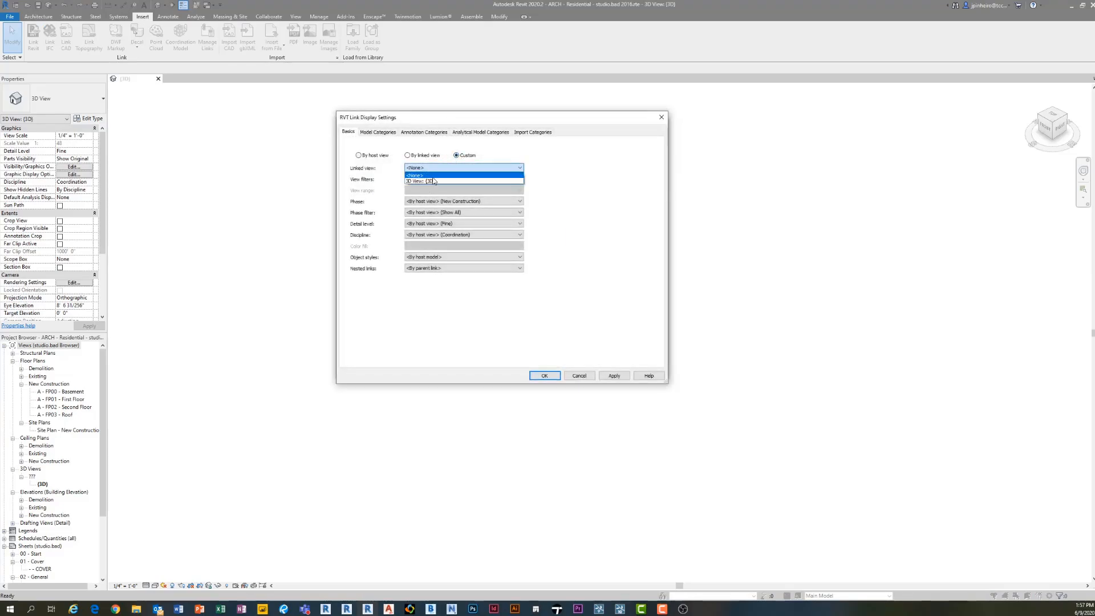
pyautogui.click(431, 167)
# Step: Set the MEP link's model categories to Custom and turn off the visibility of every category
pyautogui.click(386, 133)
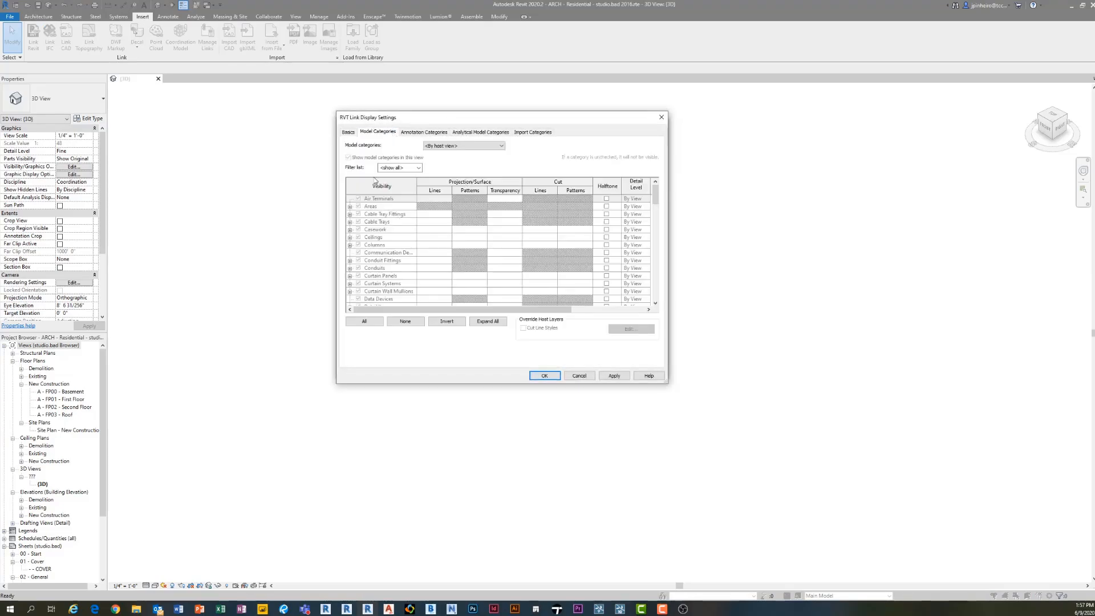
pyautogui.click(464, 145)
pyautogui.click(451, 164)
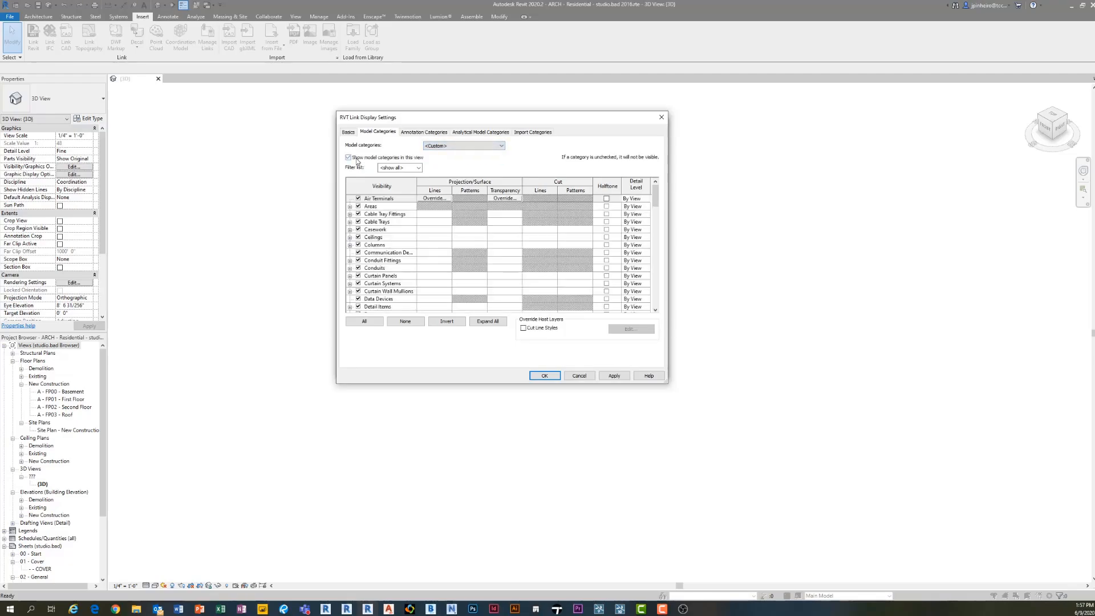
pyautogui.click(407, 230)
pyautogui.click(348, 157)
pyautogui.click(398, 236)
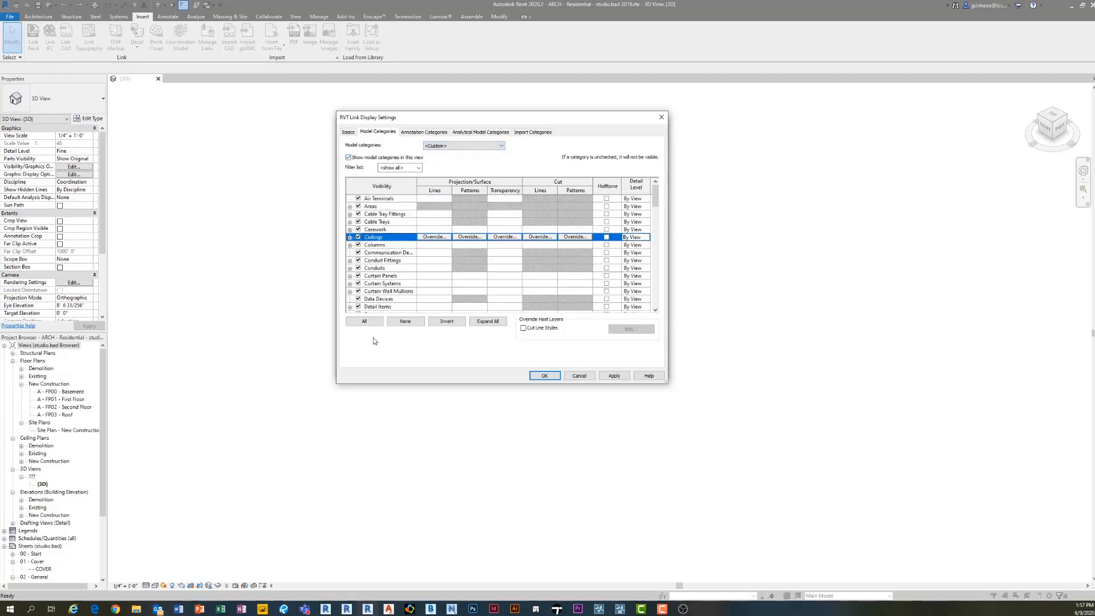
pyautogui.click(364, 321)
pyautogui.click(358, 276)
pyautogui.click(411, 283)
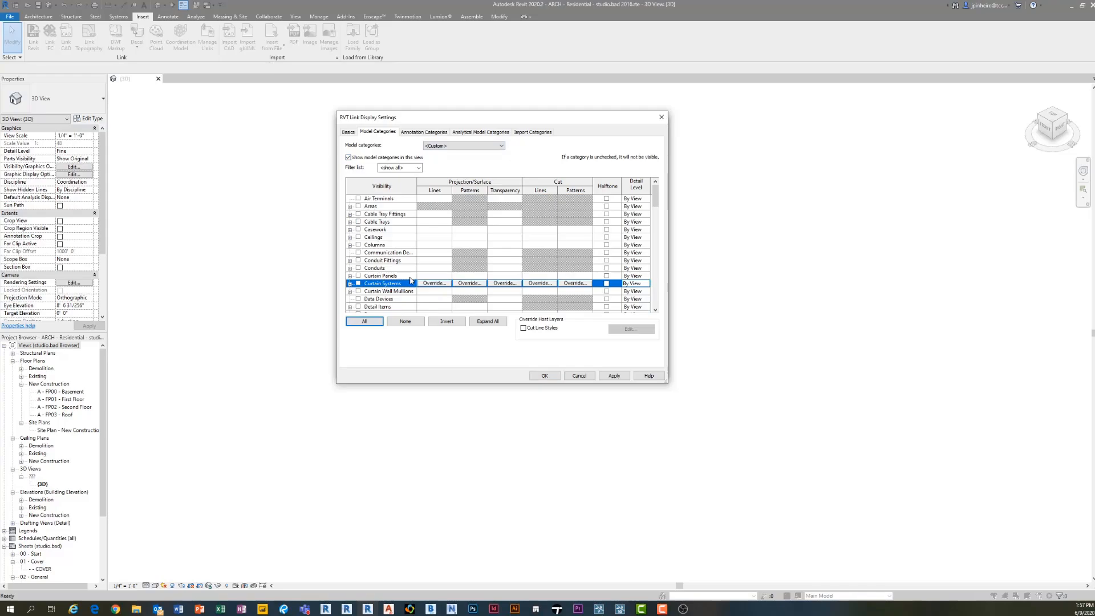
# Step: Turn on the duct categories from Duct Accessories through Ducts for the MEP link and accept its display settings
pyautogui.click(390, 299)
pyautogui.scroll(-2, 390, 294)
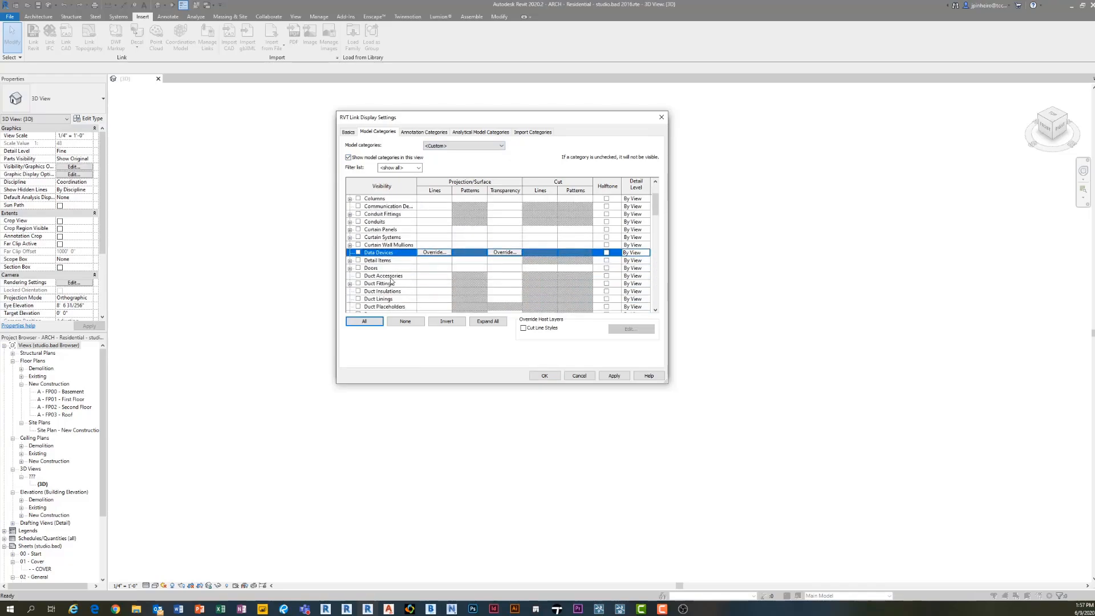
pyautogui.click(391, 276)
pyautogui.scroll(-2, 391, 276)
pyautogui.keyDown('shift'); pyautogui.click(381, 283); pyautogui.keyUp('shift')
pyautogui.click(358, 283)
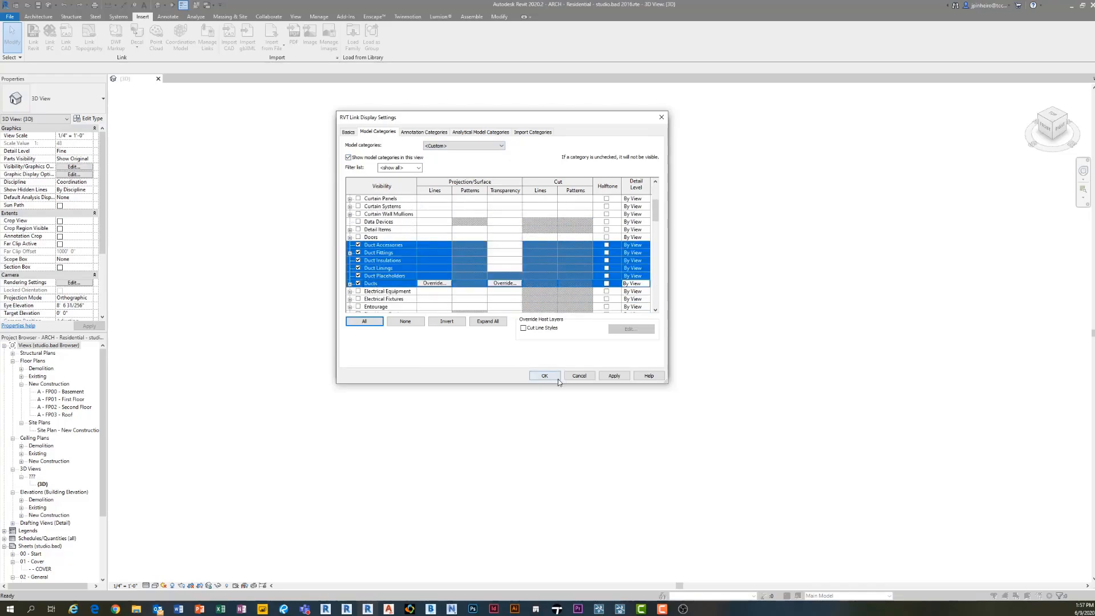
pyautogui.click(543, 374)
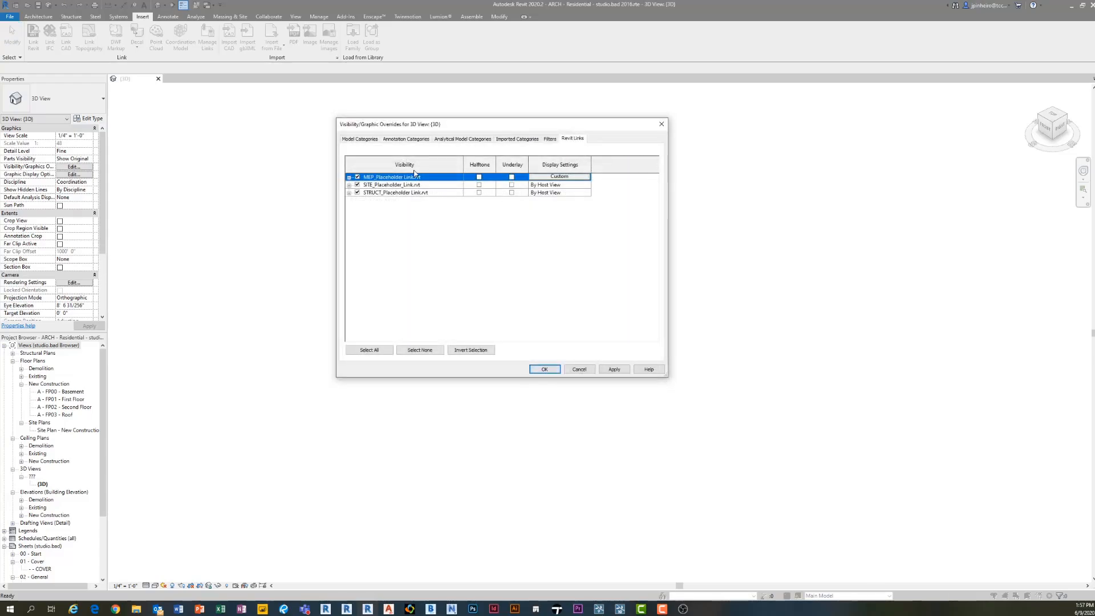
# Step: Set STRUCT_Placeholder Link.rvt to halftone, check the view's filters and close the visibility overrides
pyautogui.click(563, 185)
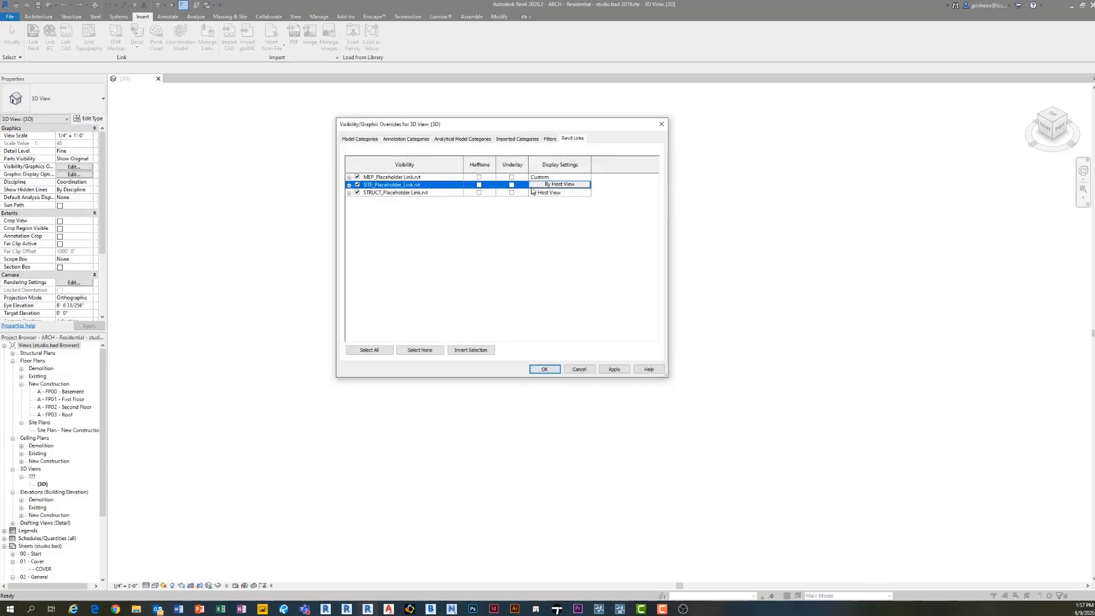
pyautogui.click(547, 193)
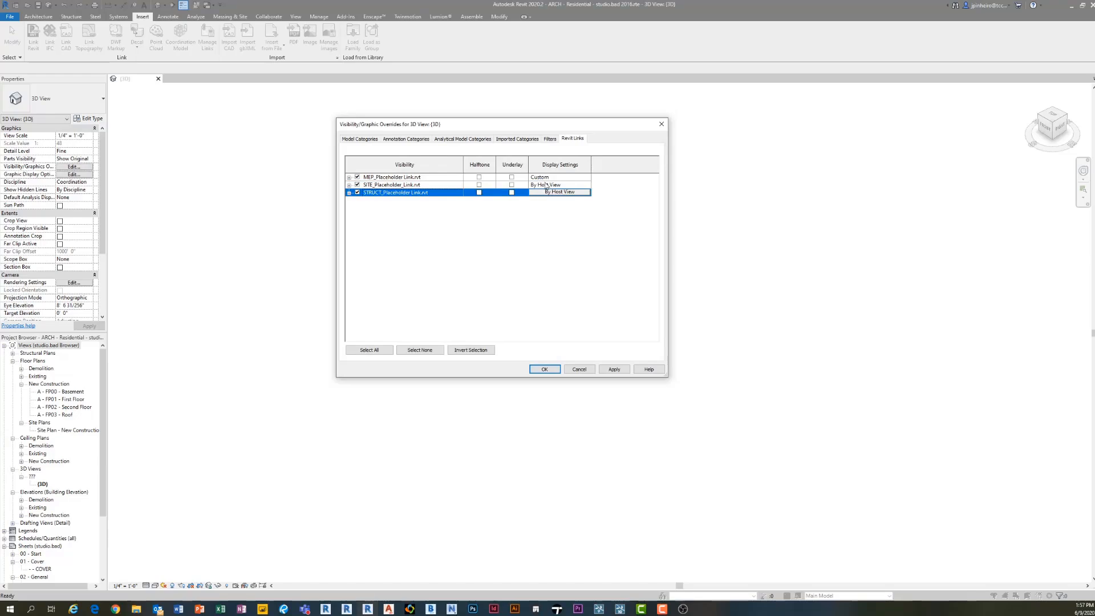
pyautogui.click(548, 193)
pyautogui.click(662, 117)
pyautogui.click(479, 192)
pyautogui.click(549, 140)
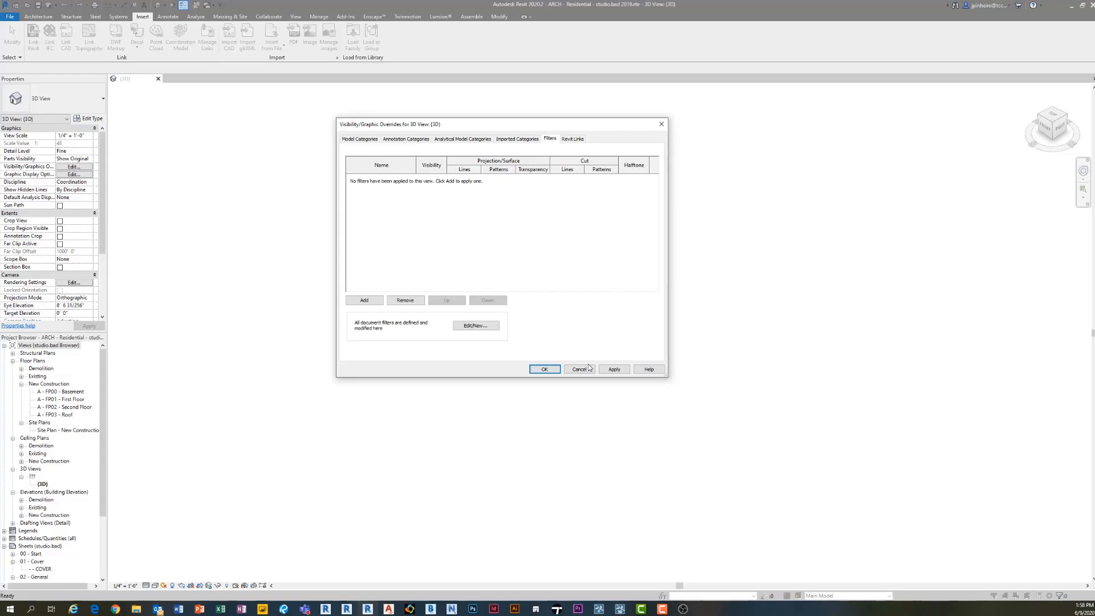
pyautogui.click(568, 369)
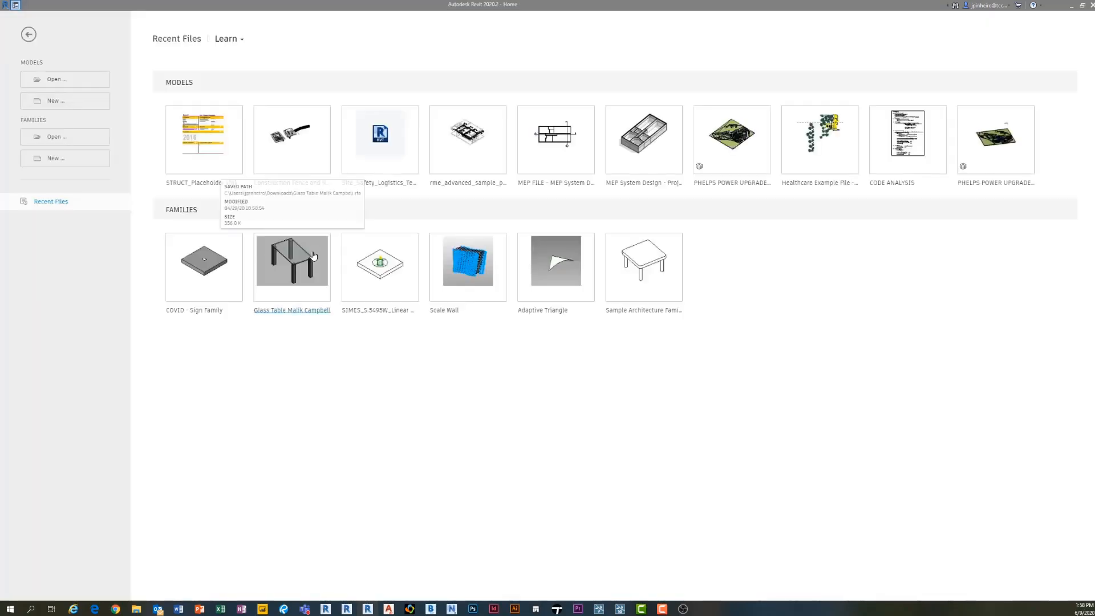
# Step: Create a new project from the ARCH - Residential - studio.bad 2016.rte template in the Template Office Hour folder
pyautogui.hotkey('ctrl', 'n')
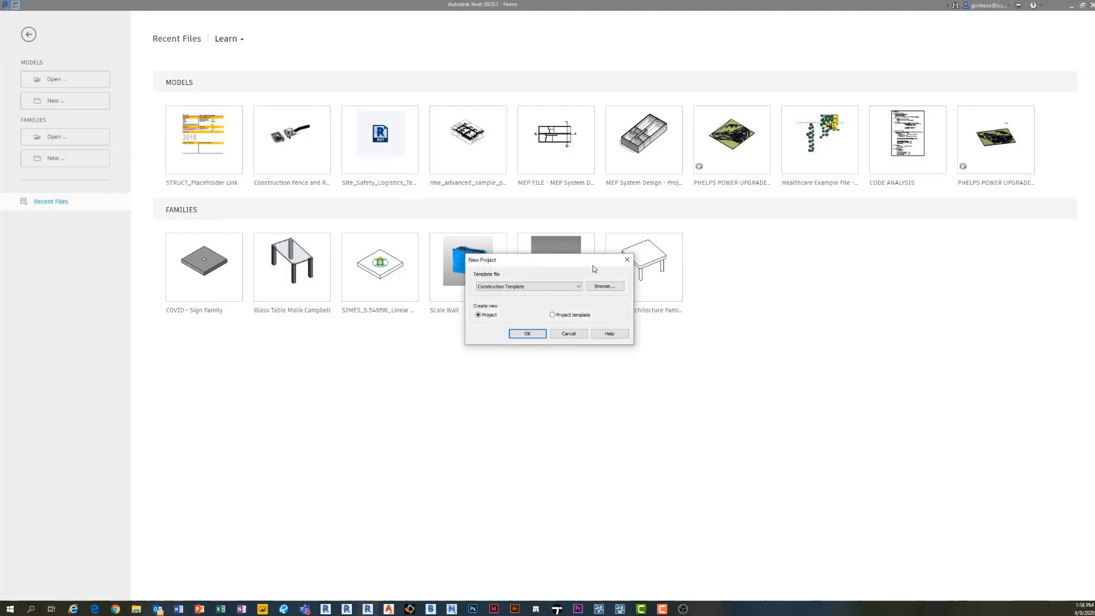
pyautogui.click(602, 287)
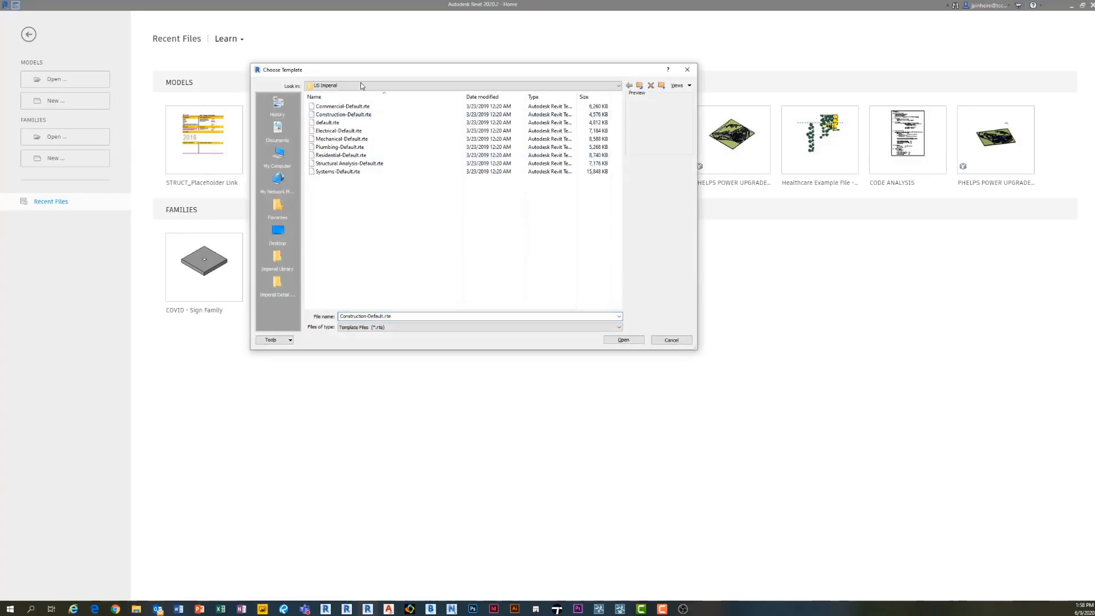
pyautogui.click(277, 231)
pyautogui.doubleClick(365, 155)
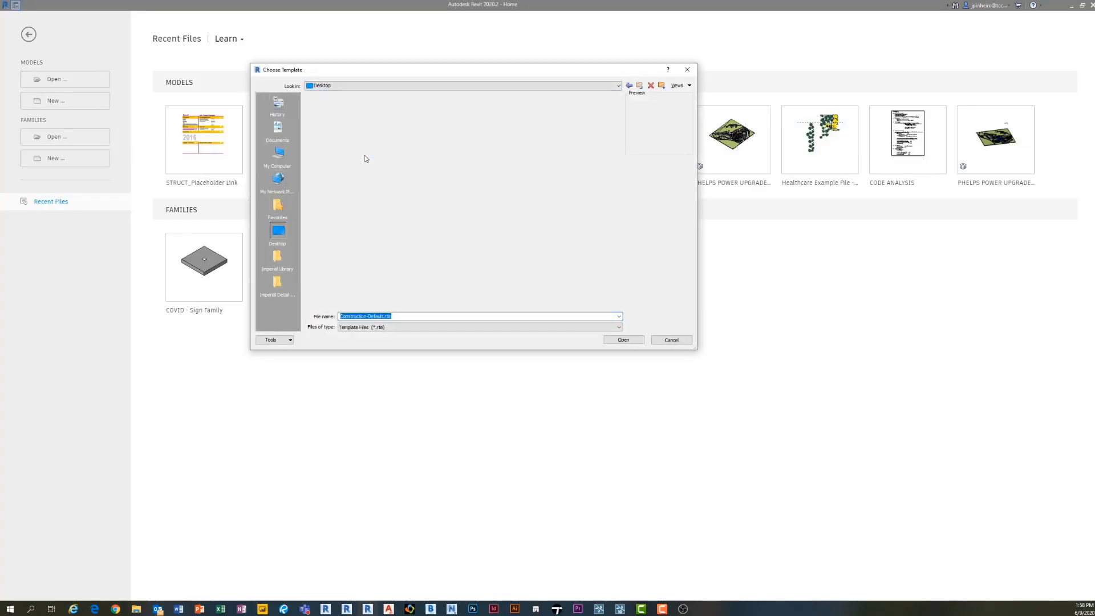
pyautogui.click(423, 115)
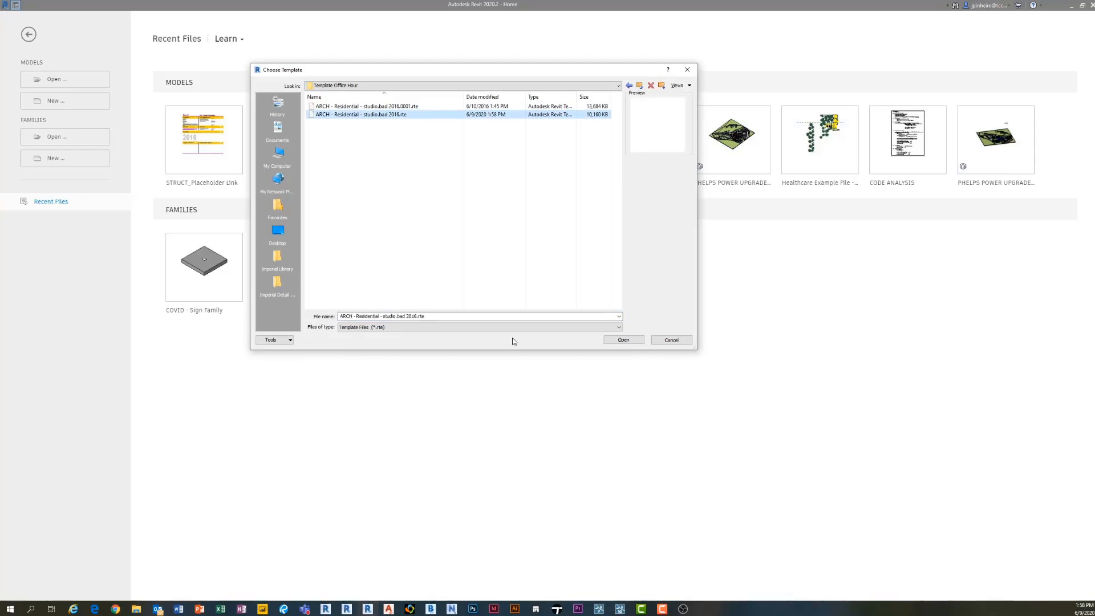
pyautogui.click(624, 340)
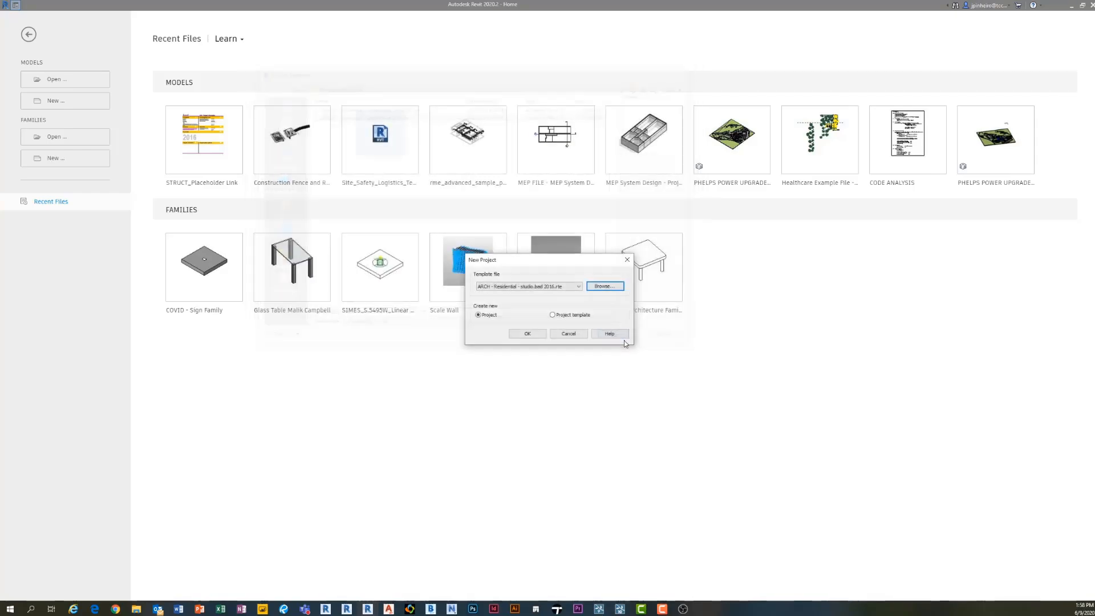
pyautogui.click(531, 335)
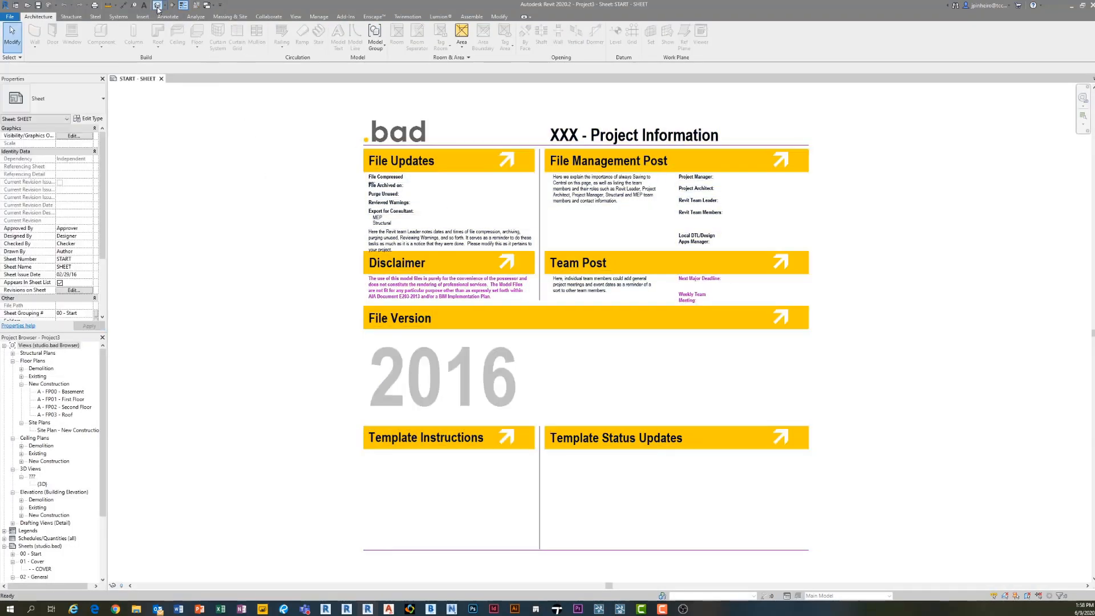
# Step: In the new project's managed links, reload MEP_Placeholder Link.rvt from MEP FILE - MEP System Design - Project 5 - v2018.rvt
pyautogui.click(207, 39)
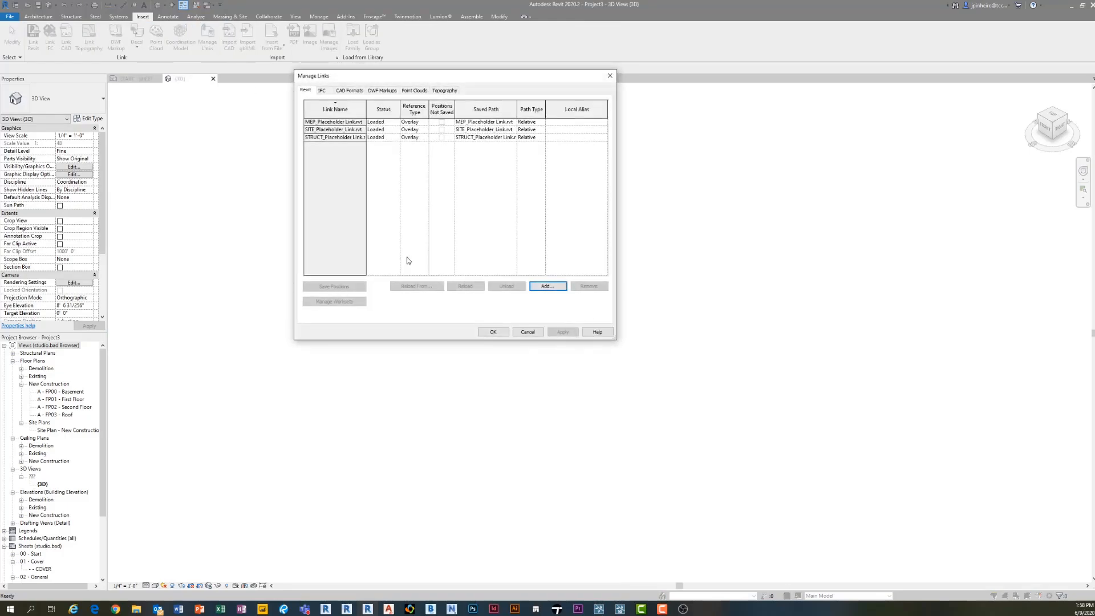
pyautogui.moveTo(366, 107); pyautogui.dragTo(408, 148)
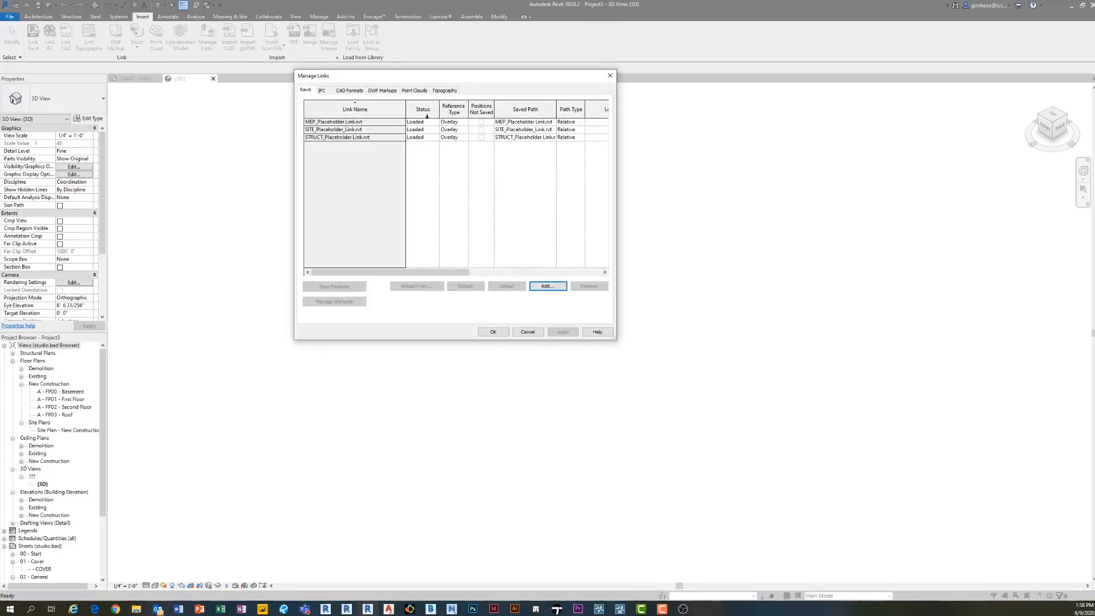
pyautogui.moveTo(405, 108); pyautogui.dragTo(383, 107)
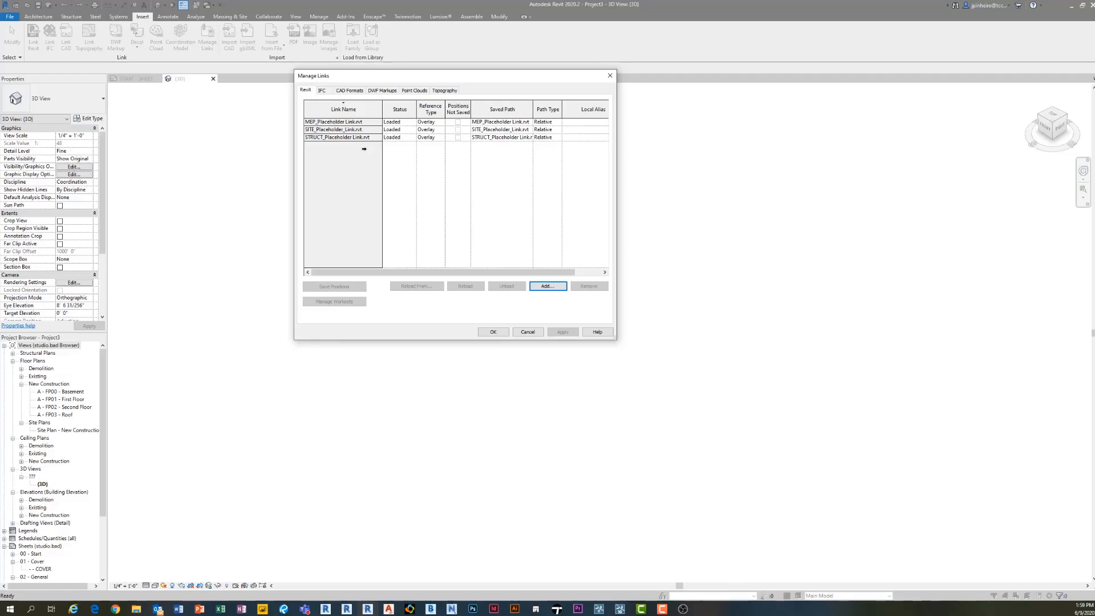
pyautogui.click(331, 121)
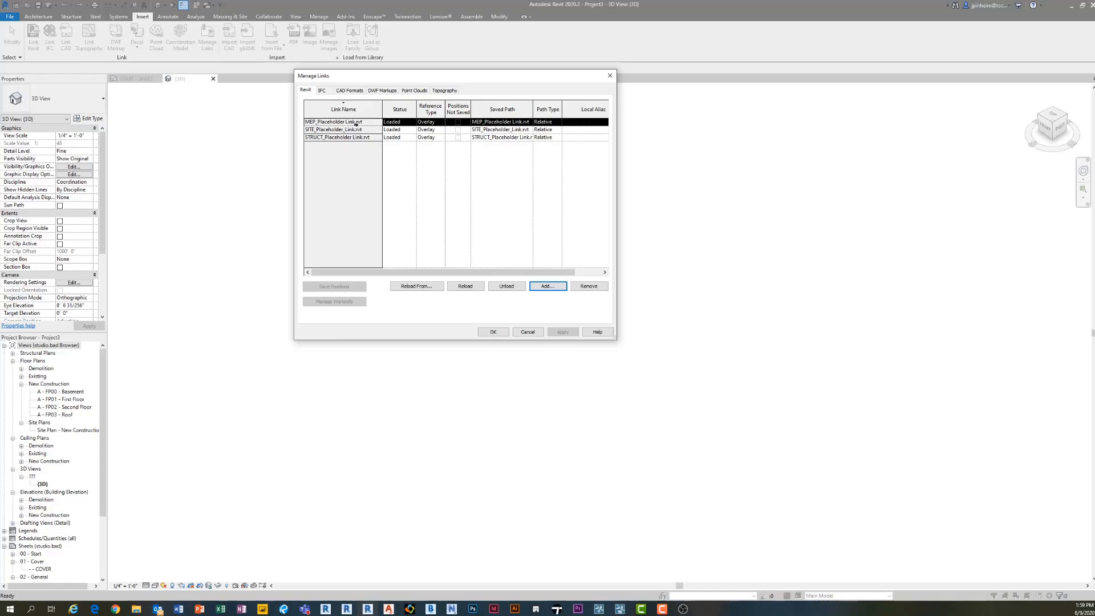
pyautogui.click(425, 287)
pyautogui.moveTo(355, 105); pyautogui.dragTo(371, 146)
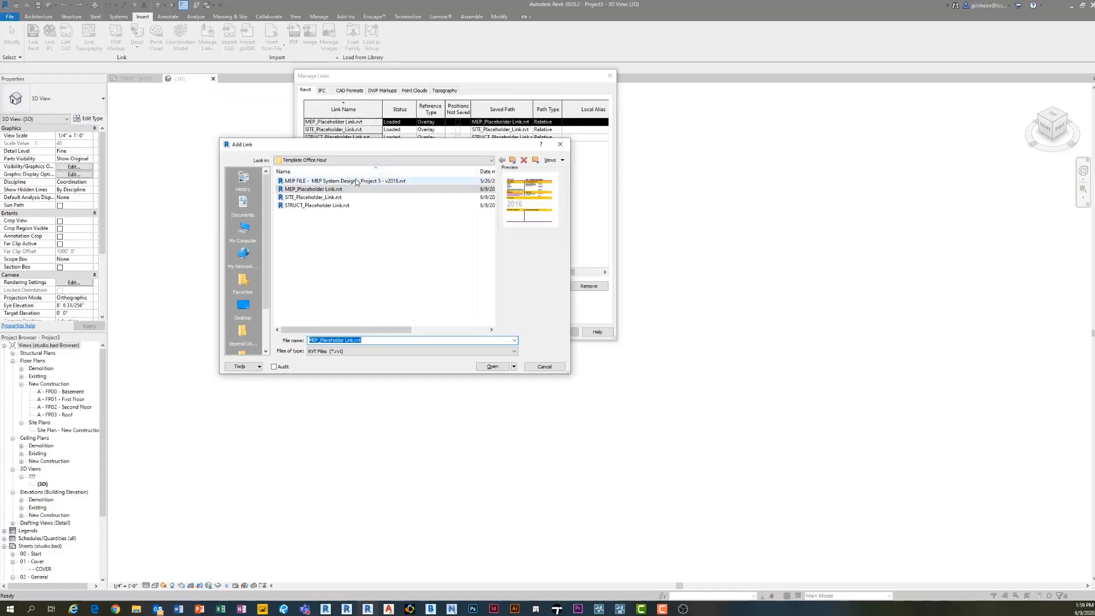
pyautogui.click(355, 181)
pyautogui.click(498, 366)
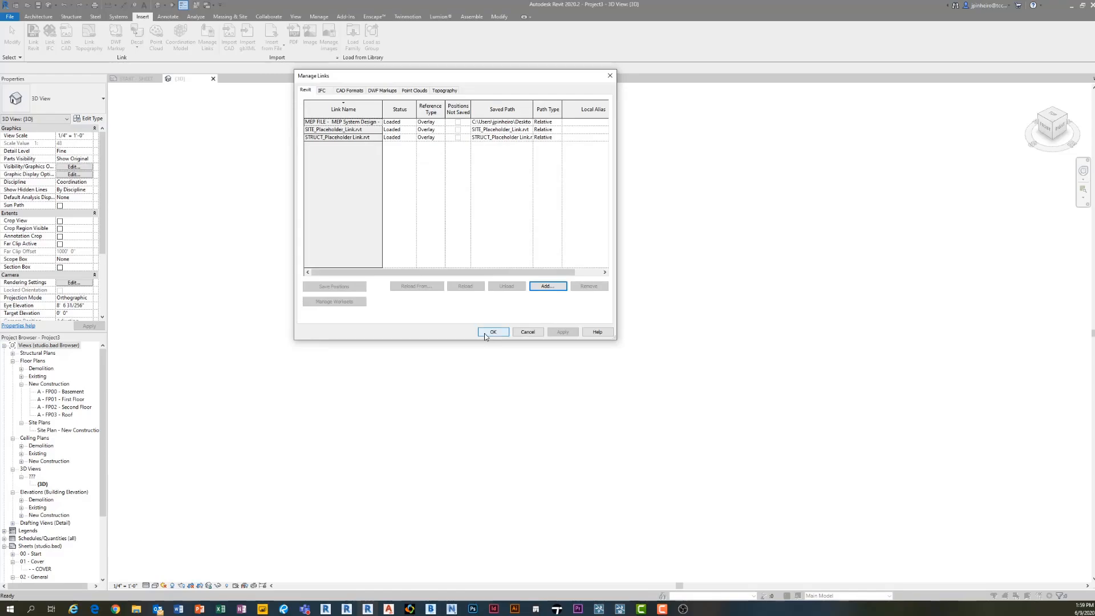
pyautogui.click(493, 332)
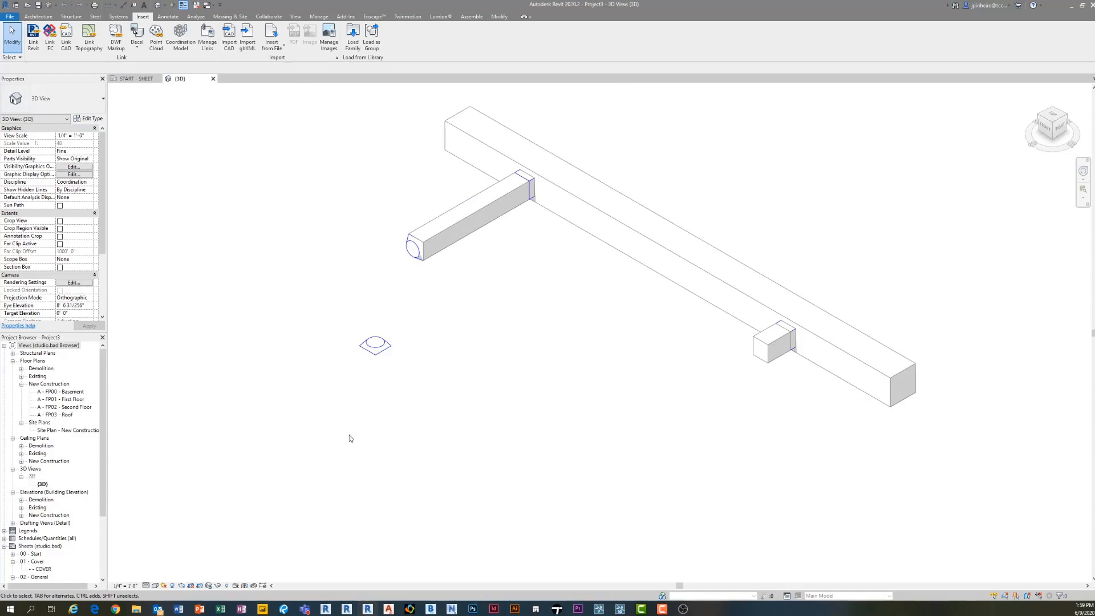
# Step: Examine the Revit link visibility overrides of the 3D view, including the custom display settings of the reloaded MEP link
pyautogui.scroll(-3, 351, 438)
pyautogui.moveTo(349, 421); pyautogui.dragTo(271, 371, button='middle')
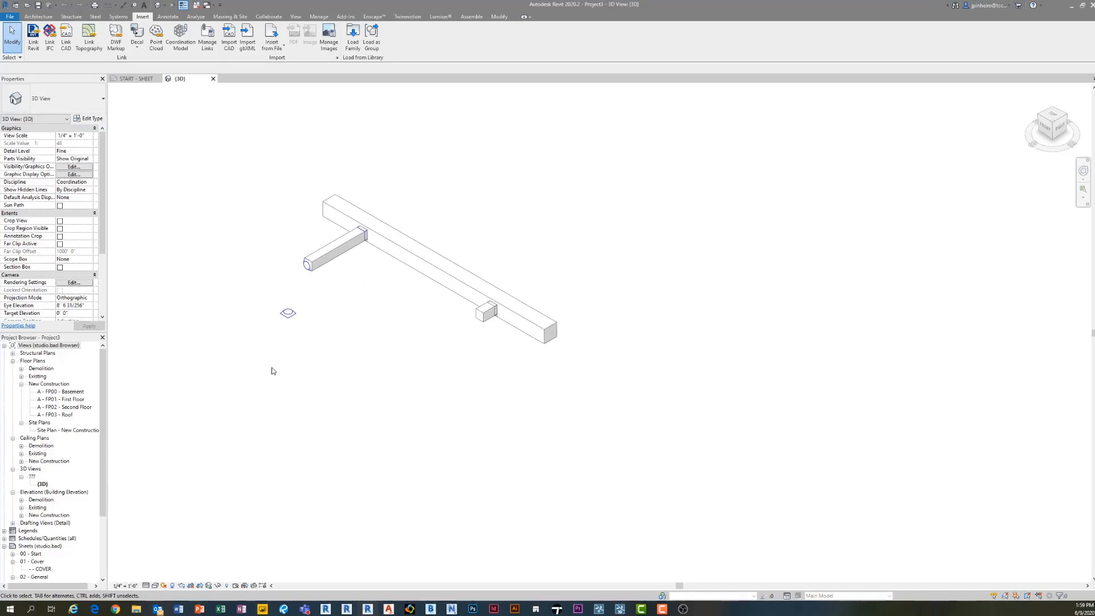
pyautogui.press('v')
pyautogui.press('v')
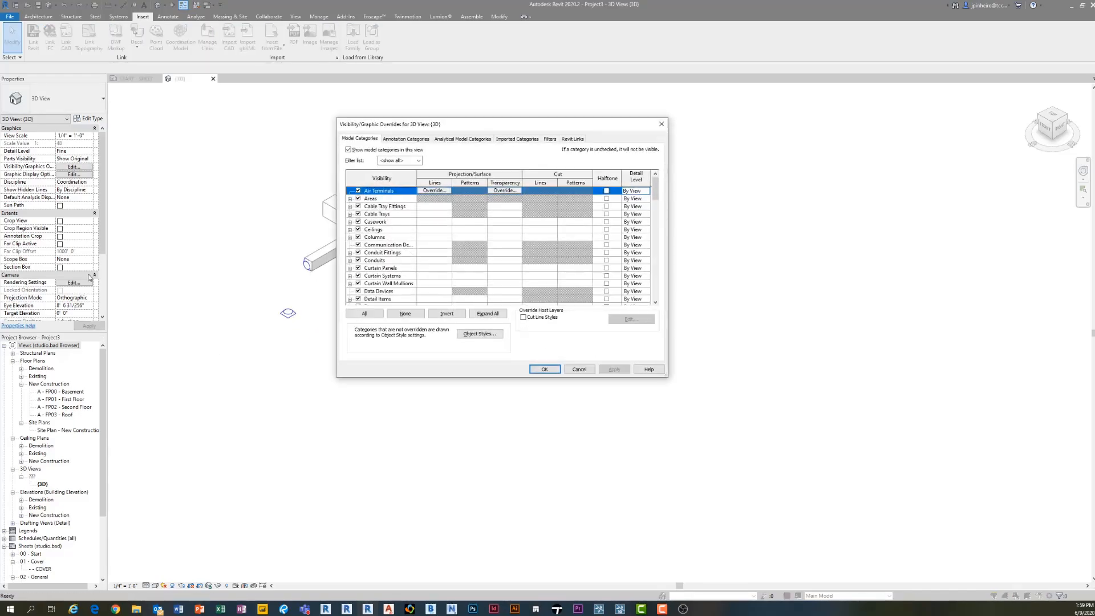
pyautogui.click(583, 142)
pyautogui.moveTo(461, 165); pyautogui.dragTo(502, 166)
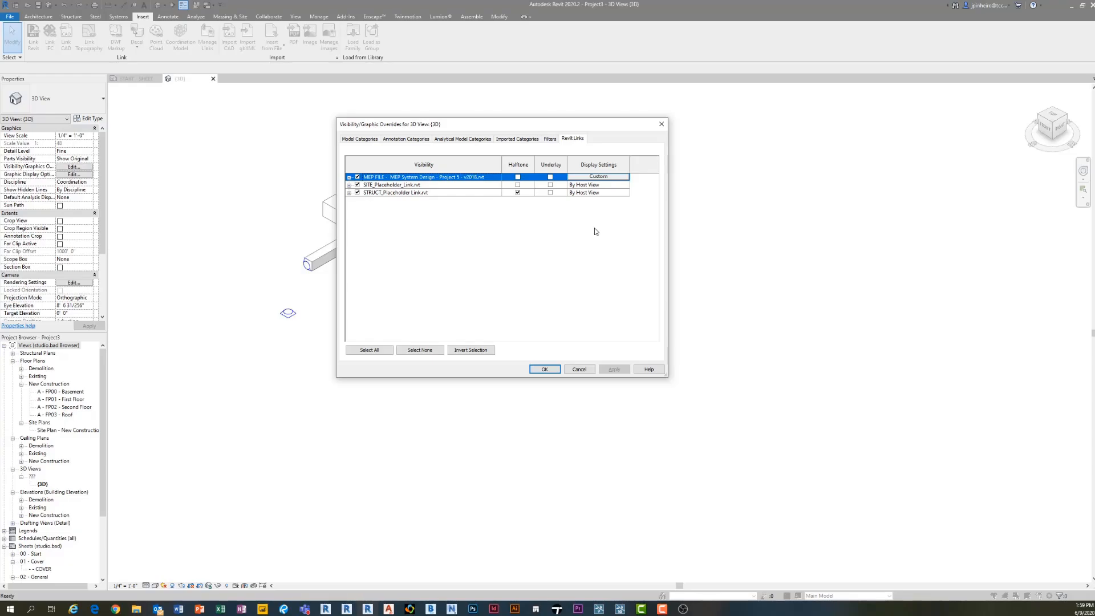
pyautogui.click(585, 178)
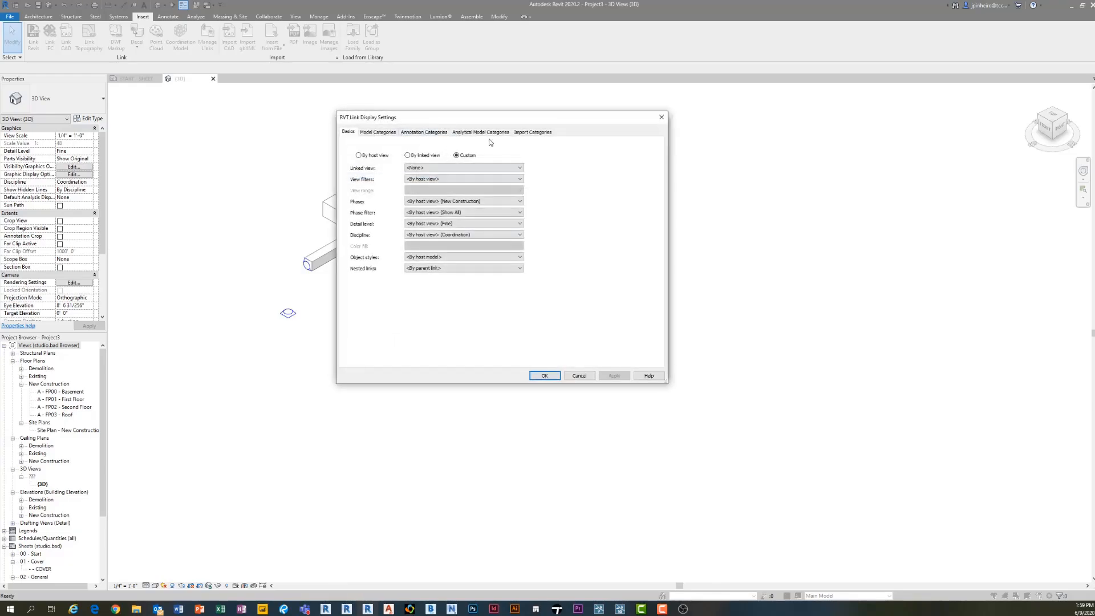
pyautogui.click(545, 375)
pyautogui.click(534, 368)
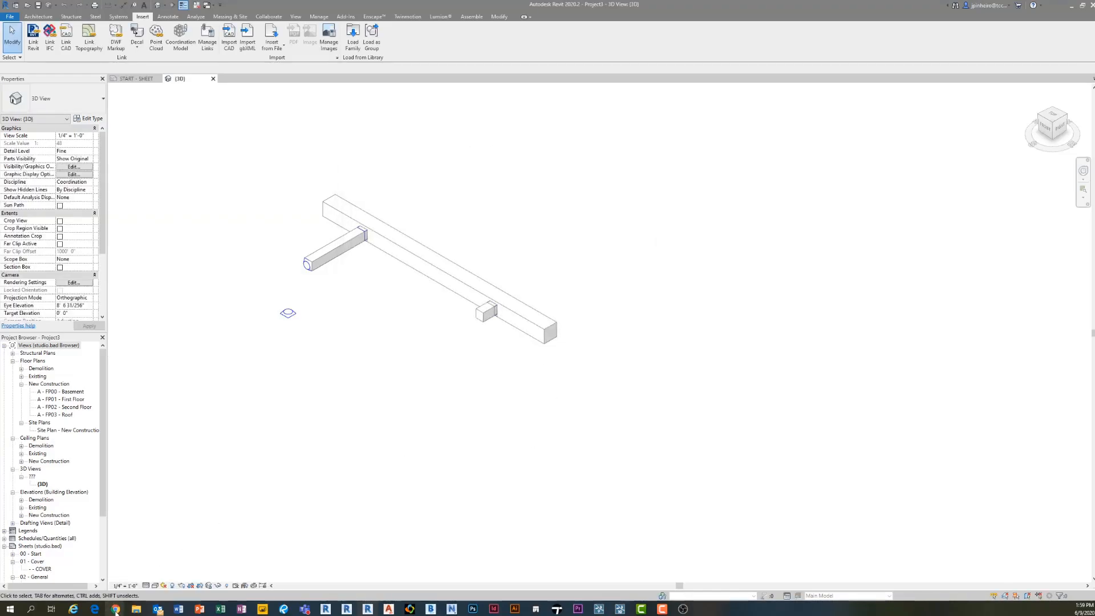
# Step: Switch to the Jitsi Meet call in the browser and replace the screen share with the camera
pyautogui.moveTo(115, 608)
pyautogui.click(125, 583)
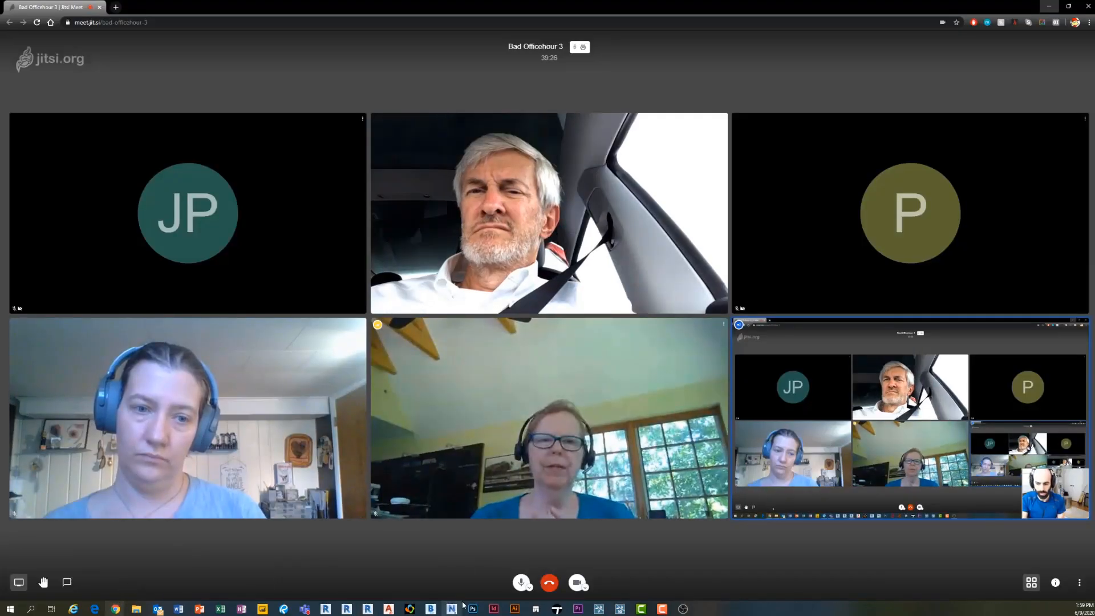
pyautogui.click(577, 583)
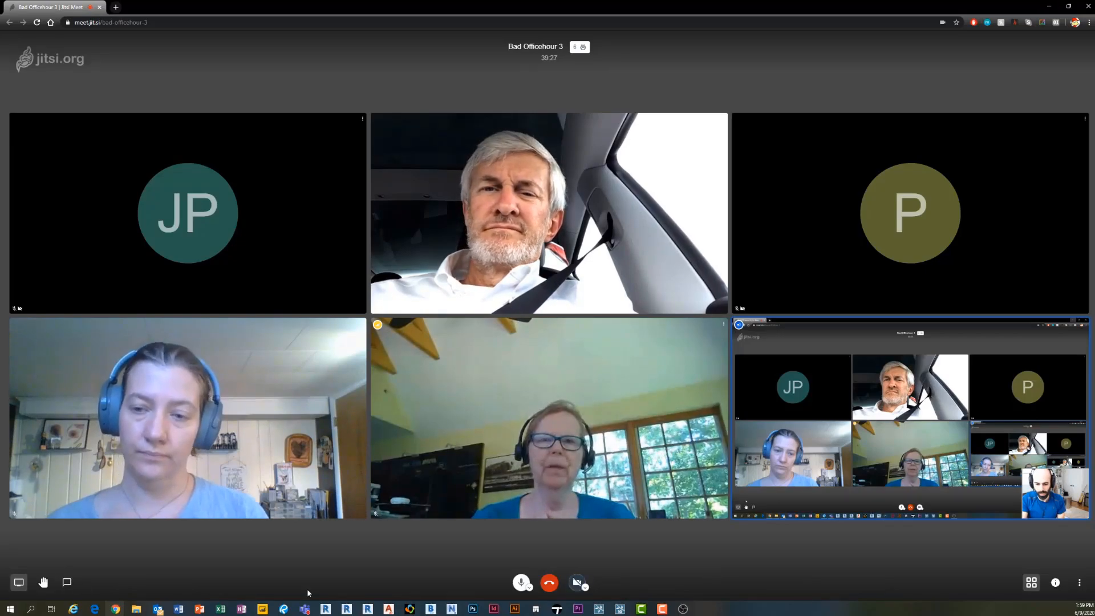
pyautogui.click(582, 581)
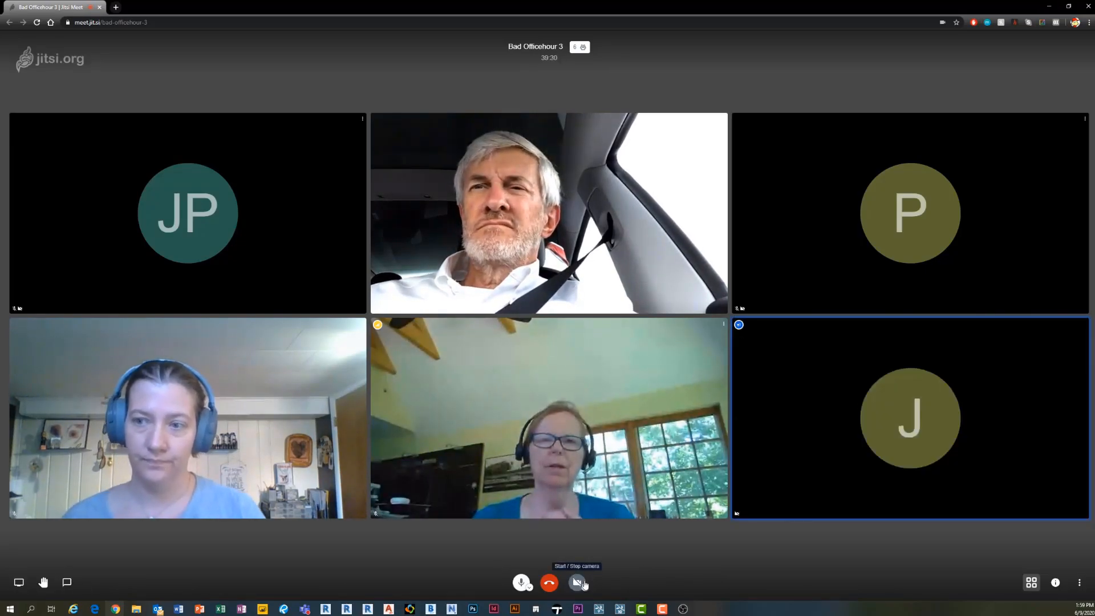
pyautogui.click(580, 582)
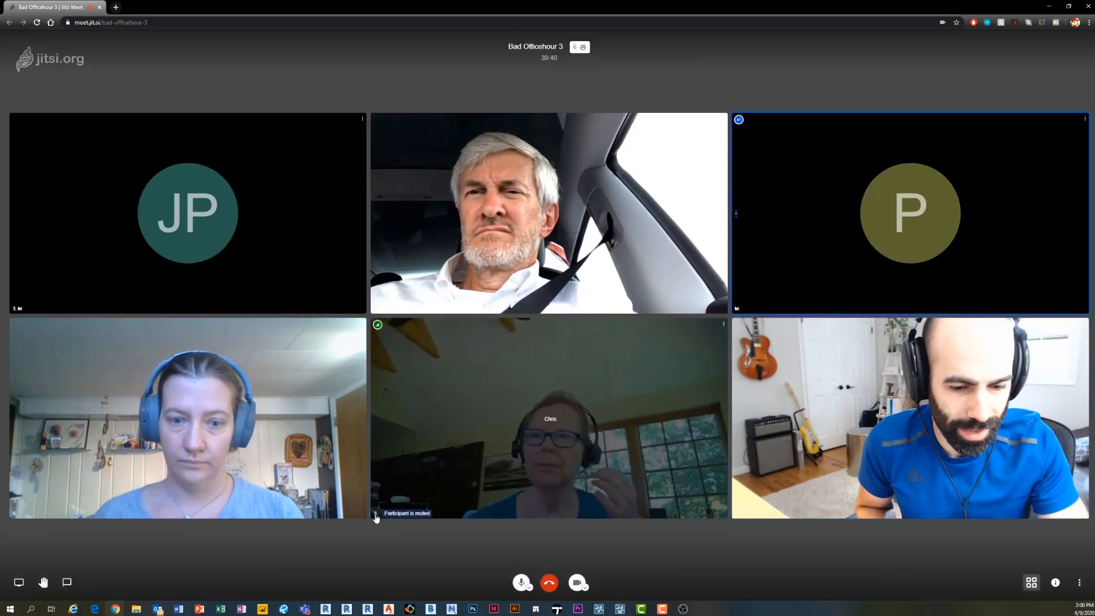
# Step: Enlarge one participant's video in the call and return to the tile view
pyautogui.click(394, 518)
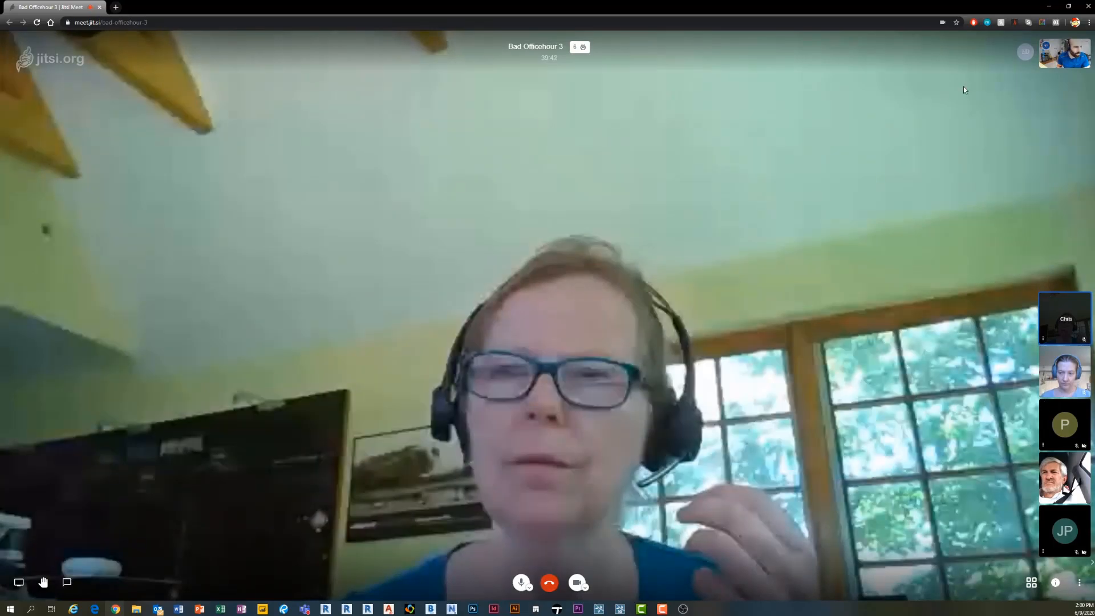
pyautogui.click(1031, 584)
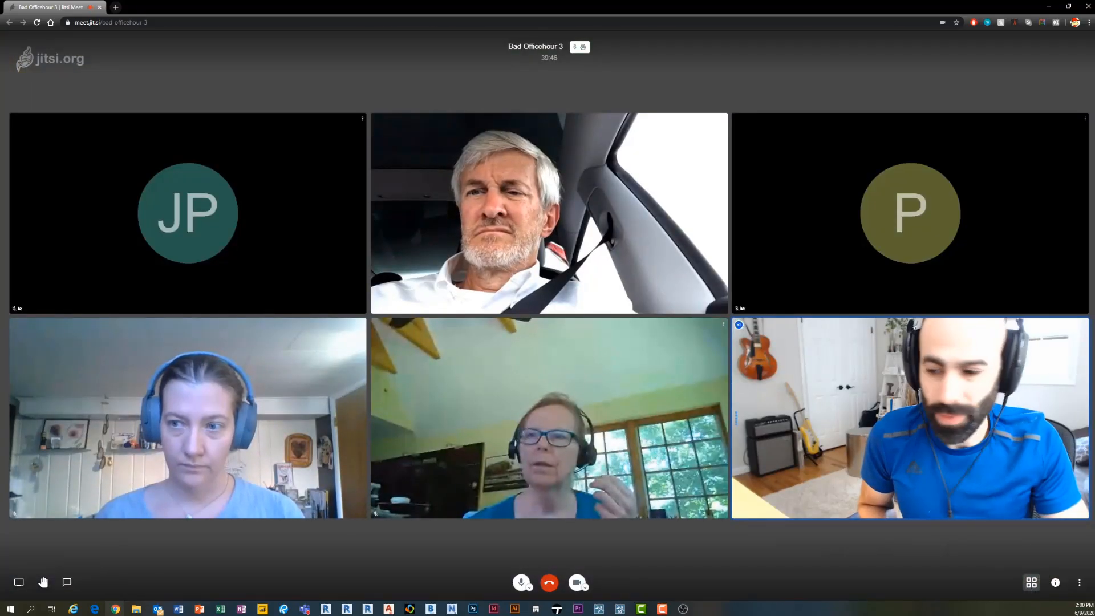